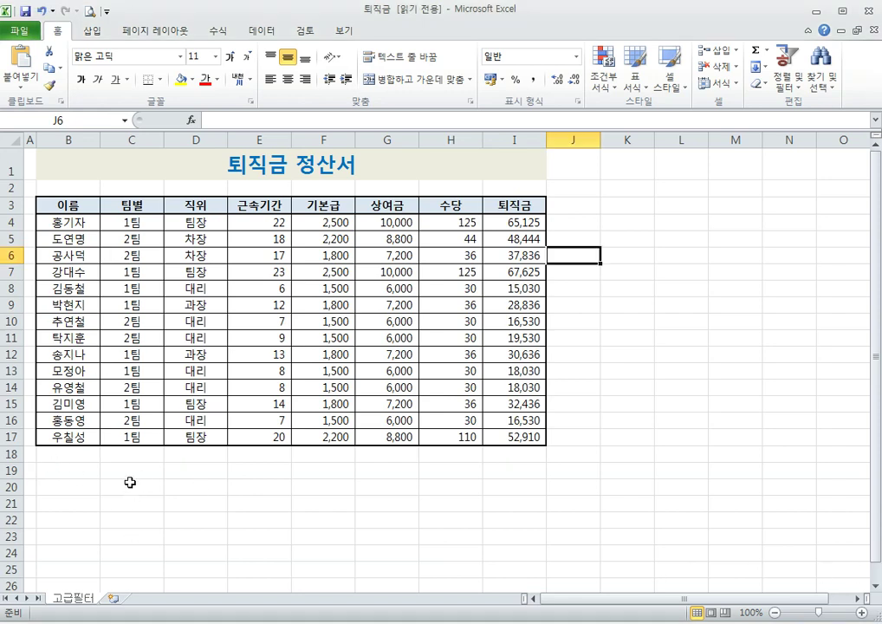
left_click_drag(130, 477, 210, 490)
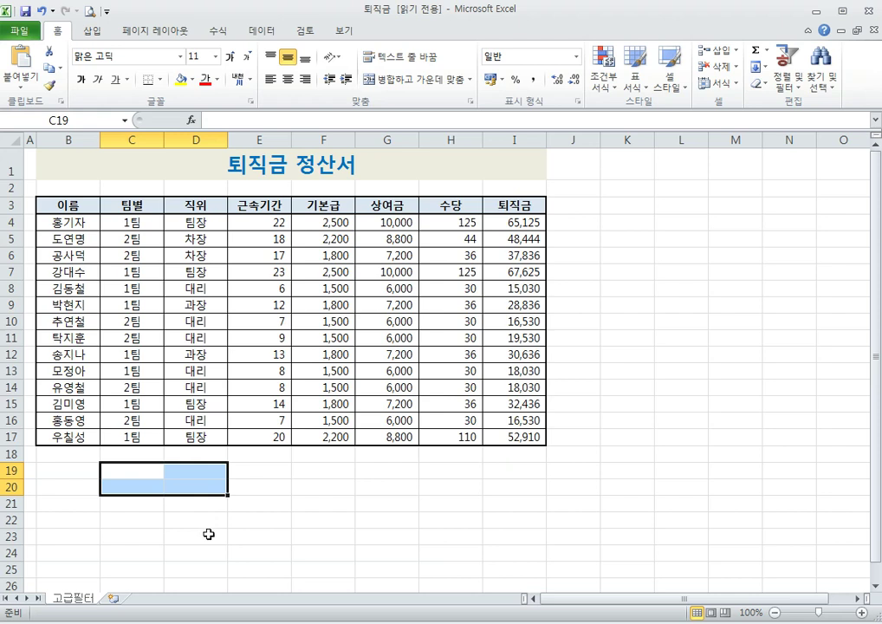
left_click(67, 524, "ctrl")
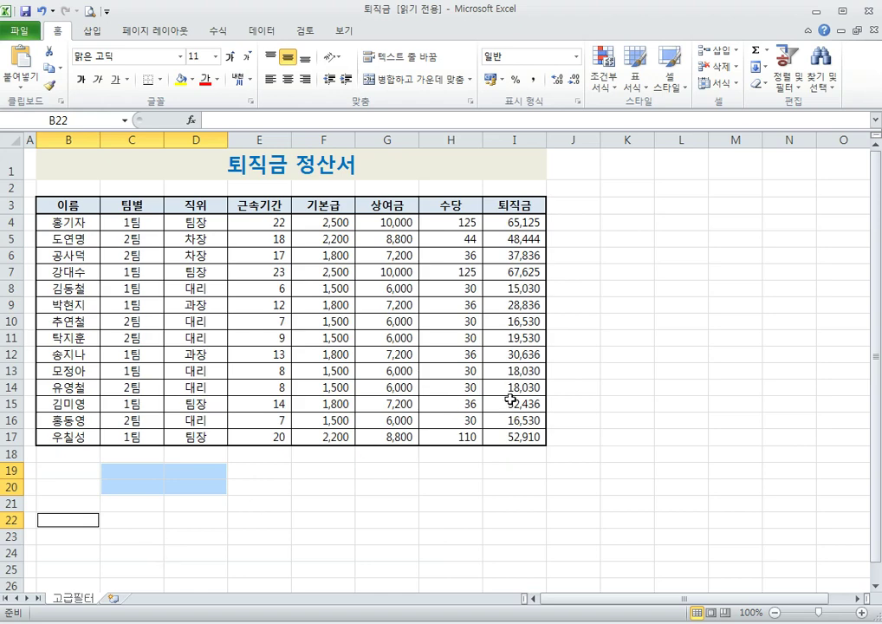
left_click(541, 517)
scroll(527, 506, "down", 6)
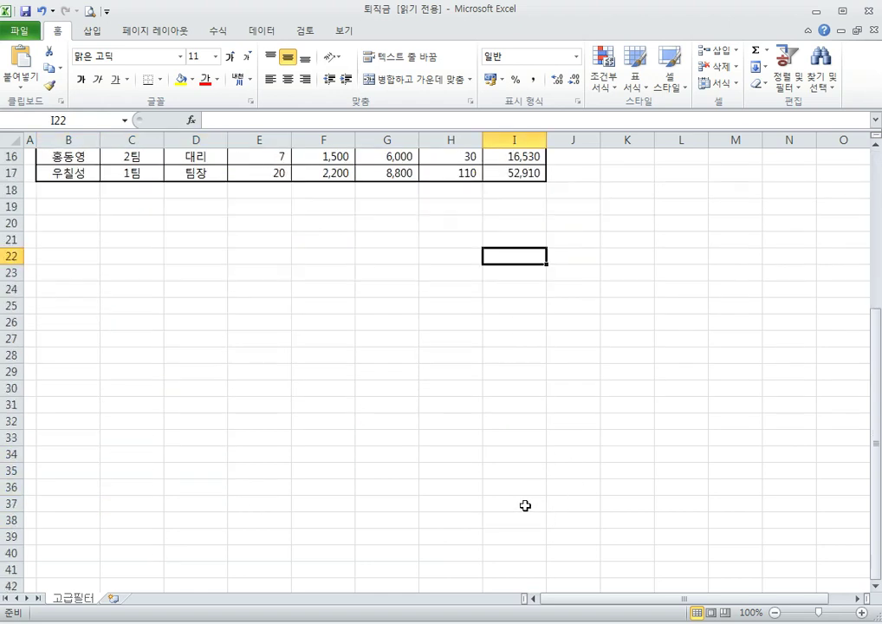
scroll(610, 455, "up", 2)
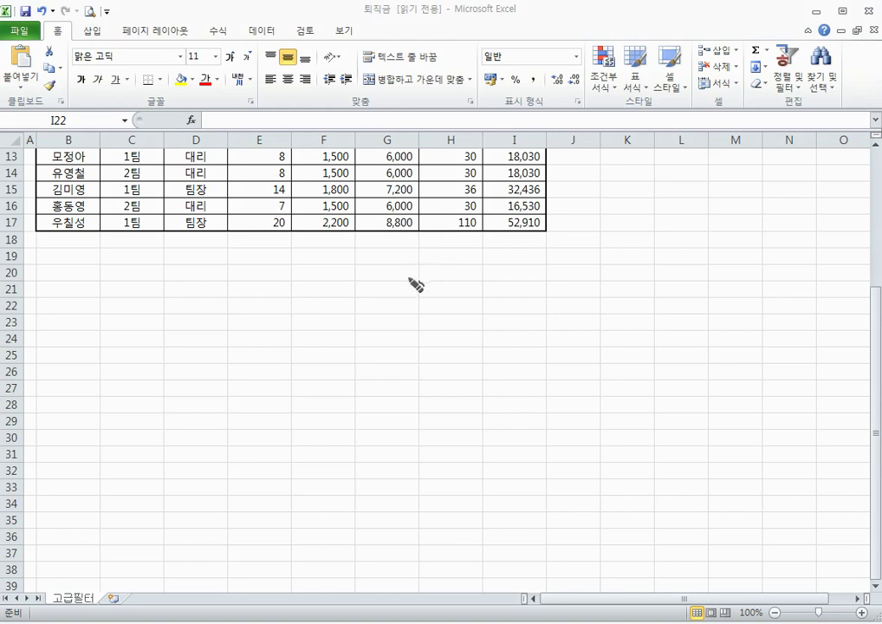
mouse_move(626, 211)
left_mouse_down()
mouse_move(647, 209)
mouse_move(644, 199)
left_mouse_up()
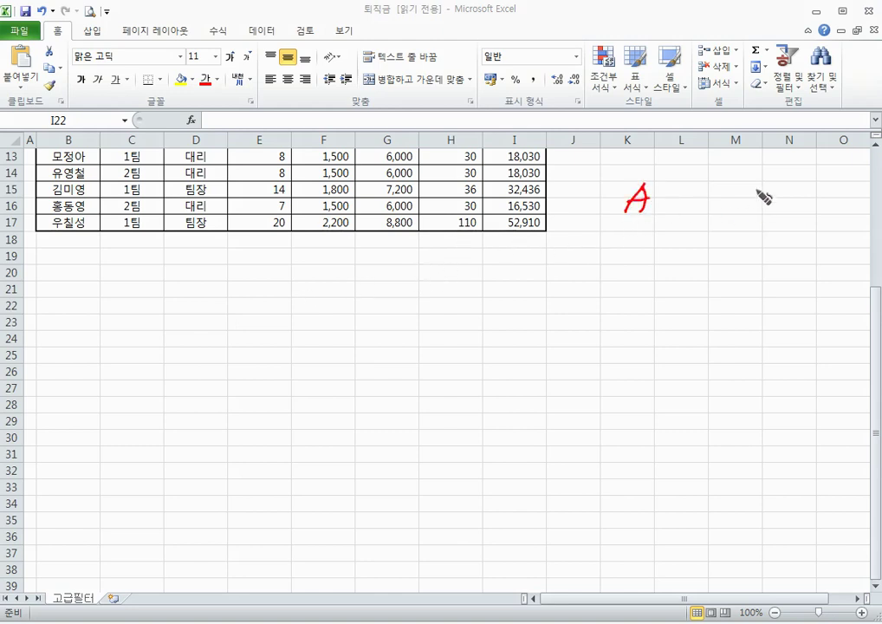
mouse_move(761, 208)
left_mouse_down()
mouse_move(771, 194)
mouse_move(763, 211)
left_mouse_up()
mouse_move(634, 241)
left_mouse_down()
mouse_move(625, 262)
mouse_move(645, 261)
left_mouse_up()
left_click_drag(621, 254, 659, 253)
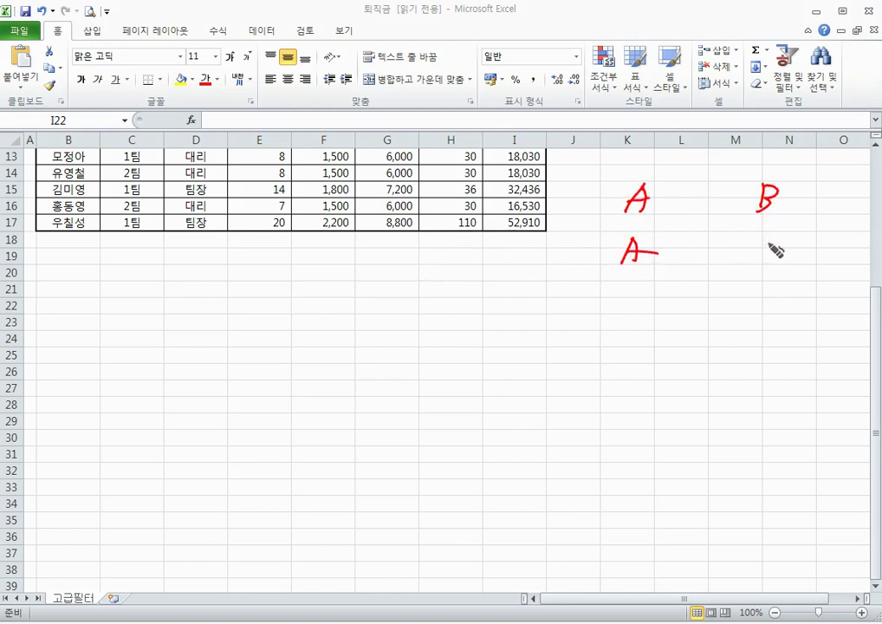
mouse_move(762, 262)
left_mouse_down()
mouse_move(774, 245)
mouse_move(762, 263)
left_mouse_up()
mouse_move(635, 291)
left_mouse_down()
mouse_move(623, 314)
mouse_move(648, 313)
left_mouse_up()
left_click_drag(621, 305, 652, 303)
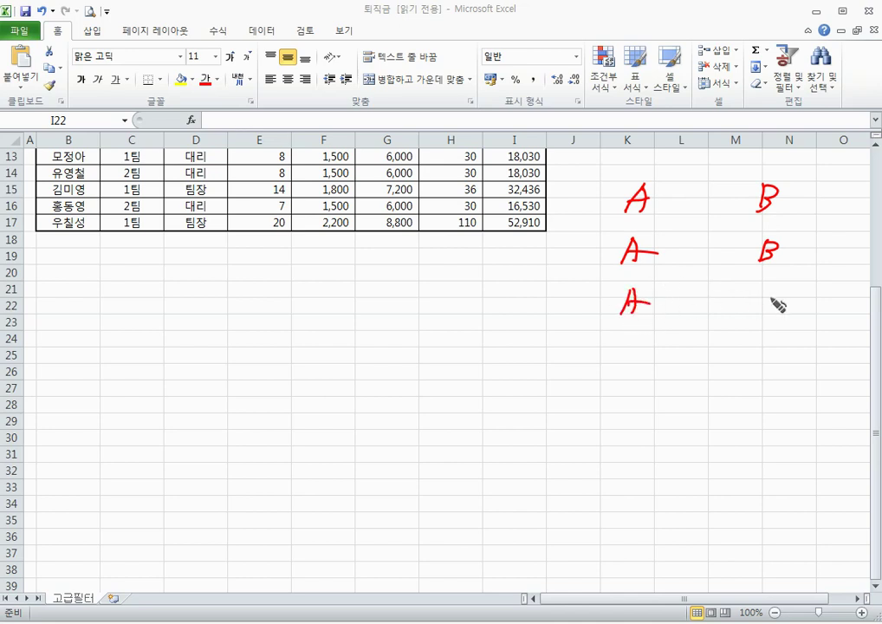
mouse_move(761, 312)
left_mouse_down()
mouse_move(772, 293)
mouse_move(752, 313)
left_mouse_up()
left_click_drag(606, 364, 652, 351)
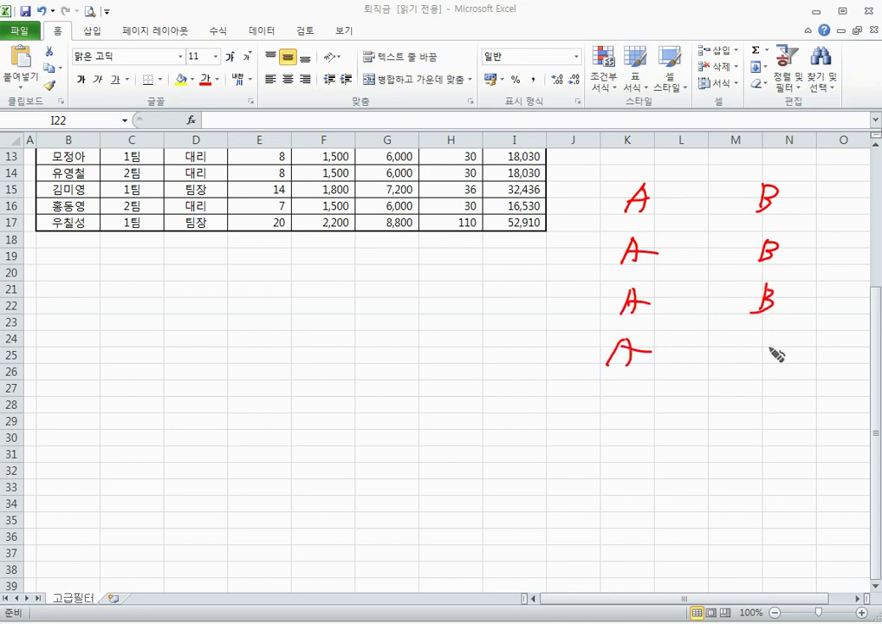
mouse_move(763, 365)
left_mouse_down()
mouse_move(769, 343)
mouse_move(763, 368)
left_mouse_up()
left_click_drag(678, 195, 693, 217)
left_click_drag(697, 199, 715, 218)
left_click_drag(722, 194, 716, 209)
mouse_move(721, 202)
left_mouse_down()
mouse_move(726, 211)
mouse_move(733, 204)
left_mouse_up()
left_click_drag(733, 195, 734, 216)
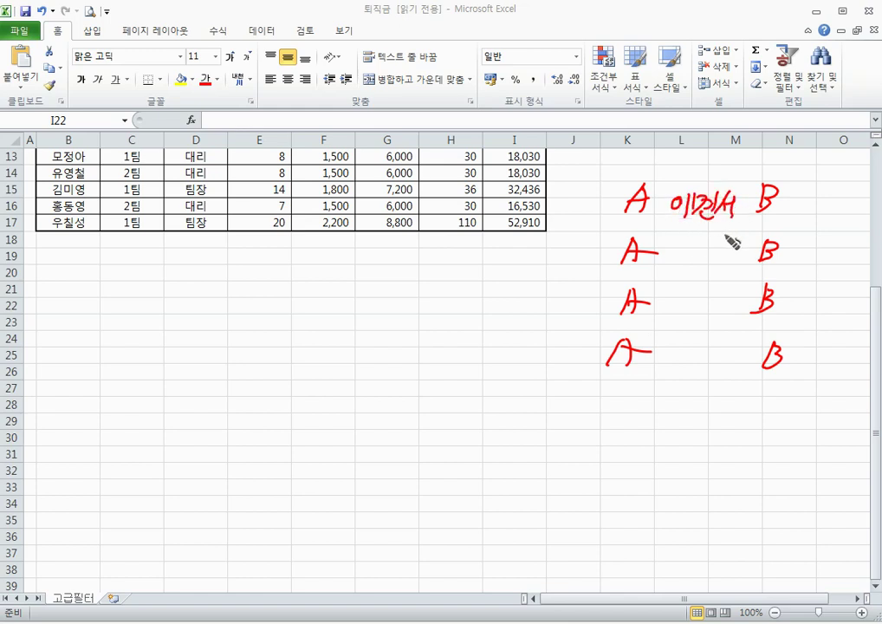
left_click_drag(685, 247, 696, 261)
left_click_drag(706, 245, 722, 261)
mouse_move(685, 297)
left_mouse_down()
mouse_move(693, 316)
mouse_move(709, 299)
mouse_move(711, 313)
left_mouse_up()
left_click_drag(719, 296, 733, 305)
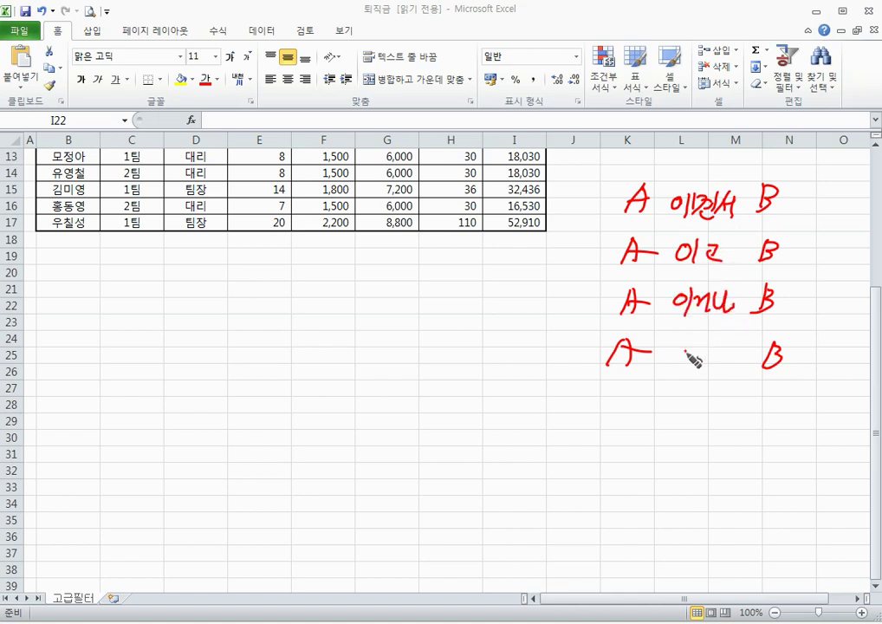
left_click_drag(696, 351, 703, 361)
left_click_drag(693, 362, 693, 371)
left_click_drag(683, 373, 723, 356)
left_click_drag(706, 364, 724, 362)
left_click_drag(712, 366, 723, 376)
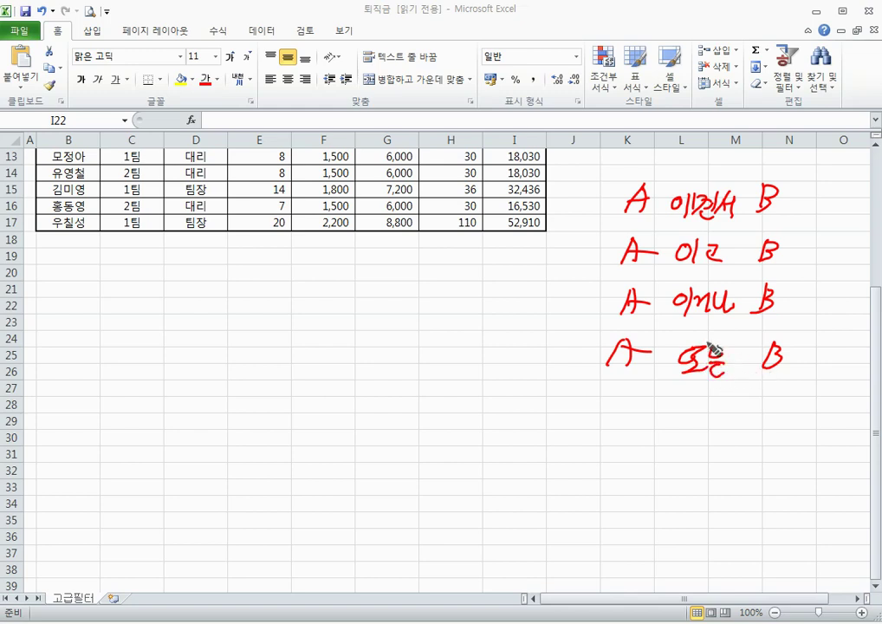
left_click_drag(778, 199, 780, 244)
mouse_move(825, 203)
left_mouse_down()
mouse_move(807, 227)
mouse_move(826, 224)
left_mouse_up()
mouse_move(813, 217)
left_mouse_down()
mouse_move(846, 211)
mouse_move(858, 224)
left_mouse_up()
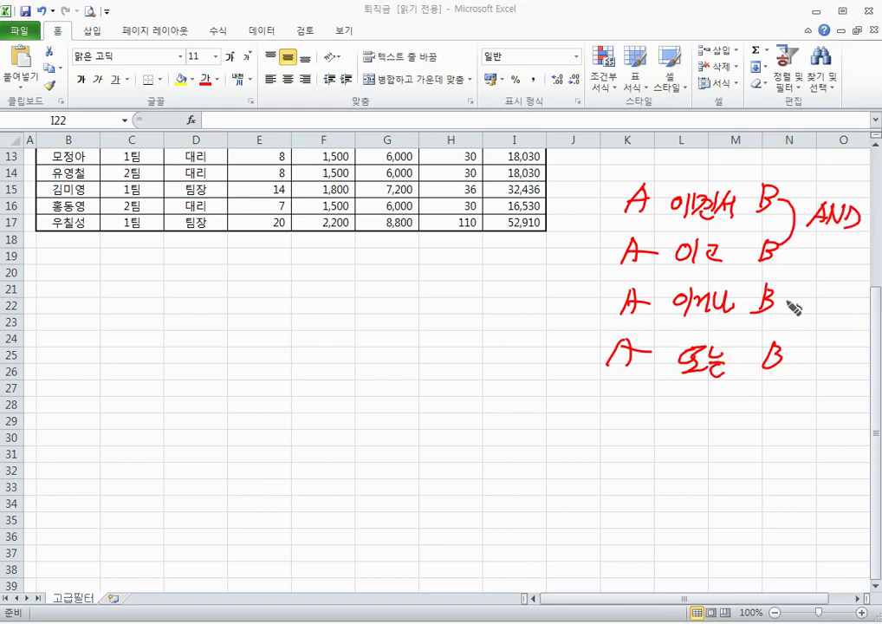
left_click_drag(785, 299, 781, 353)
left_click_drag(814, 317, 840, 335)
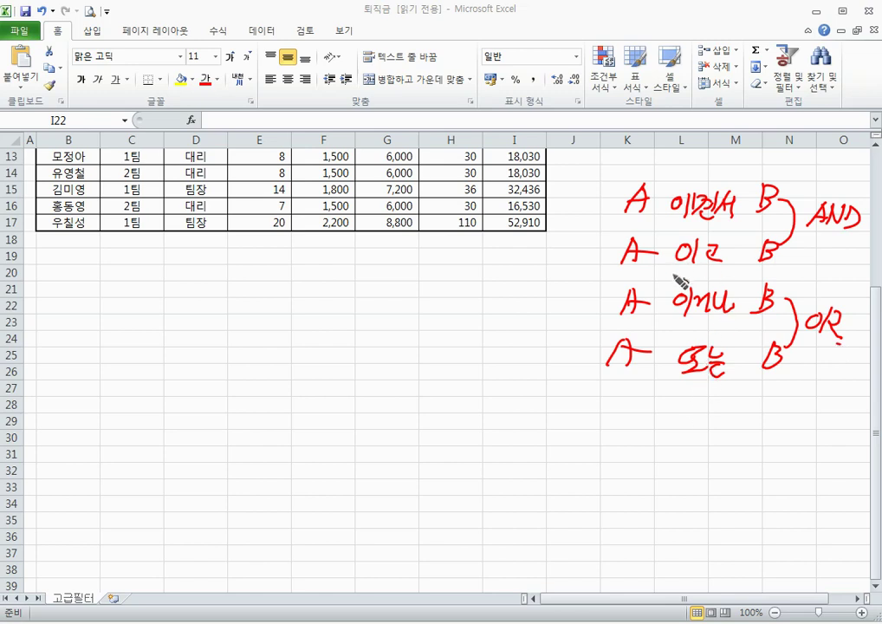
left_click_drag(672, 271, 730, 276)
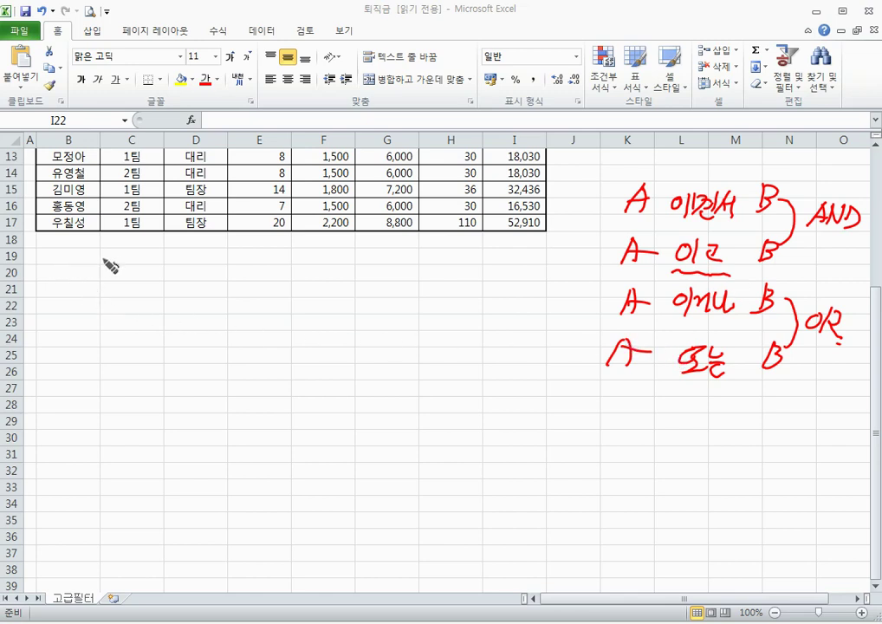
mouse_move(102, 264)
left_mouse_down()
mouse_move(102, 280)
mouse_move(231, 281)
mouse_move(169, 263)
mouse_move(104, 263)
mouse_move(165, 286)
mouse_move(167, 301)
mouse_move(231, 301)
mouse_move(179, 281)
mouse_move(158, 256)
mouse_move(102, 262)
left_mouse_up()
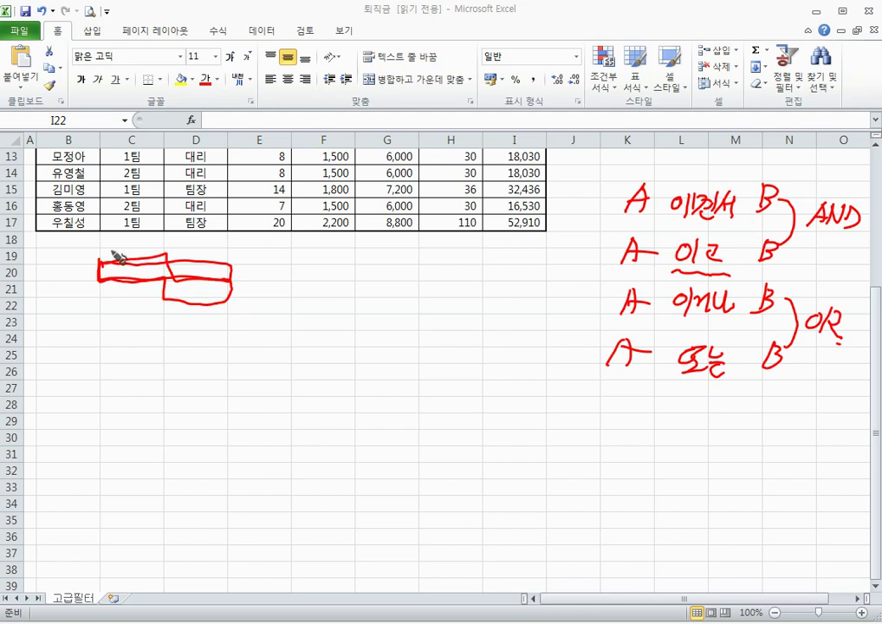
key("ctrl+z")
key("ctrl+z")
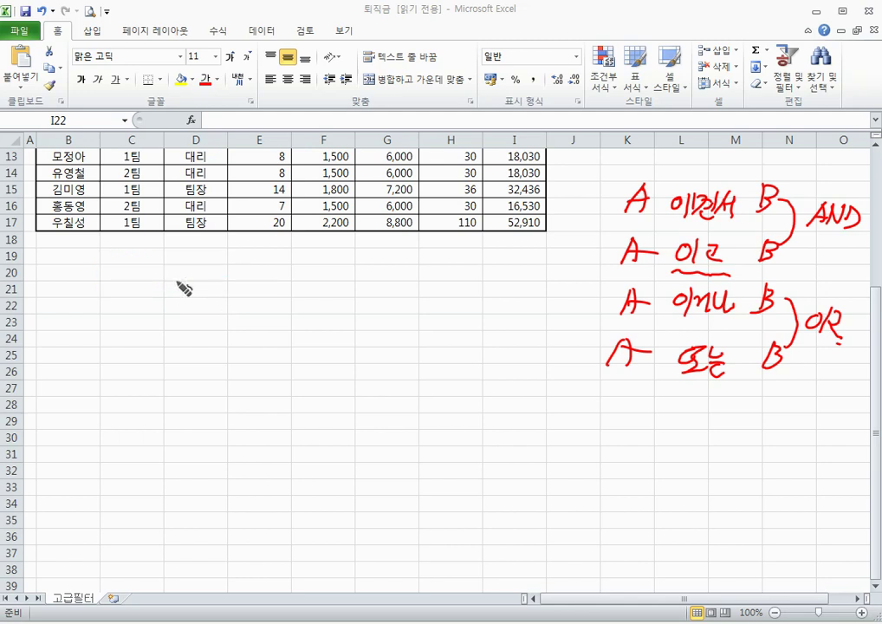
key("Escape")
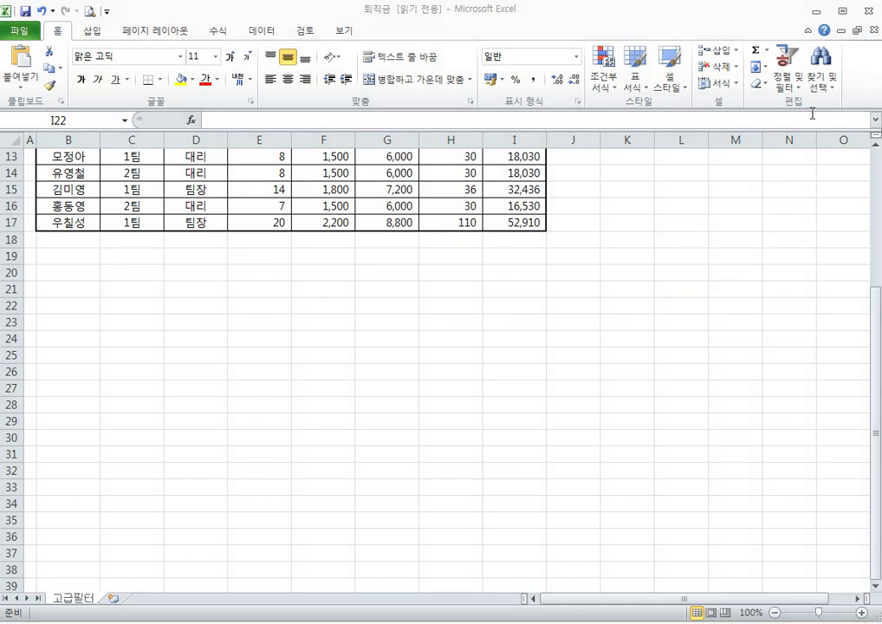
- Copy the 팀별 and 직위 headers from C3:D3 to C19:D19 below the table
left_click(873, 249)
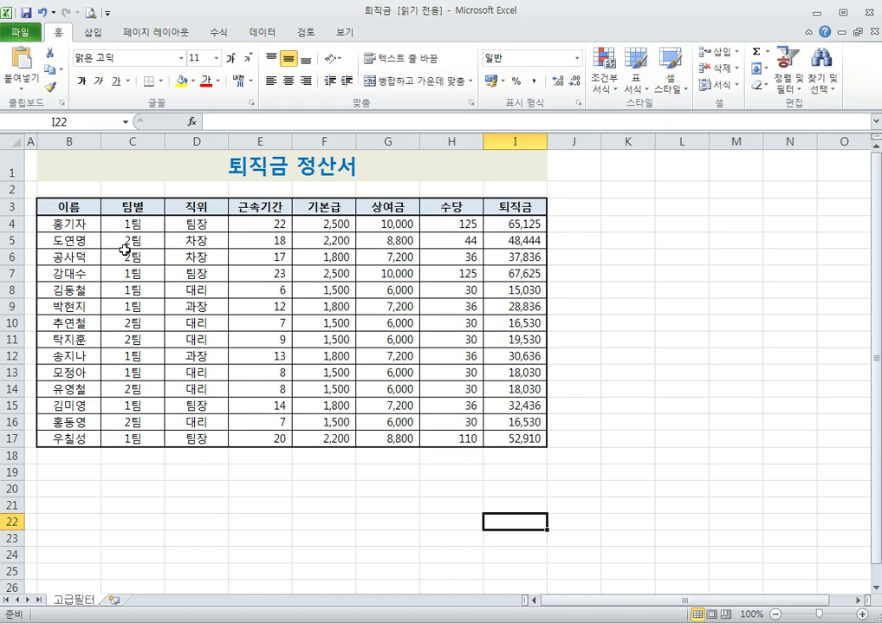
left_click(152, 213)
left_click(174, 208)
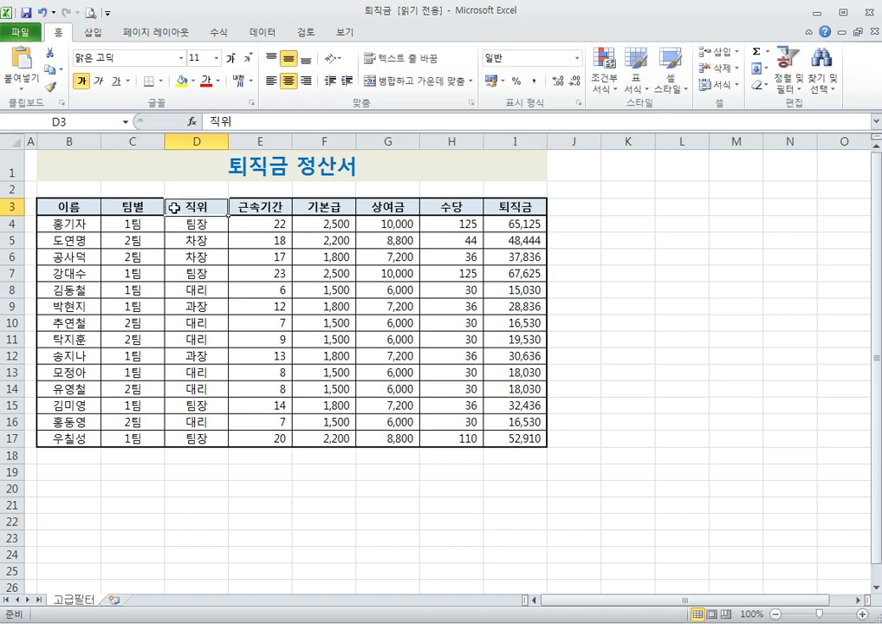
left_click_drag(124, 206, 181, 206)
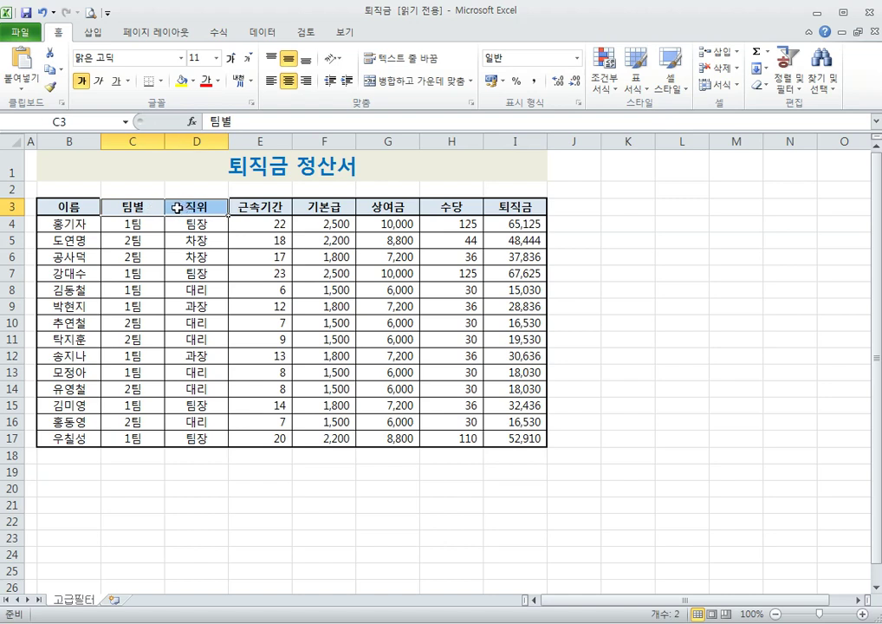
key("ctrl+c")
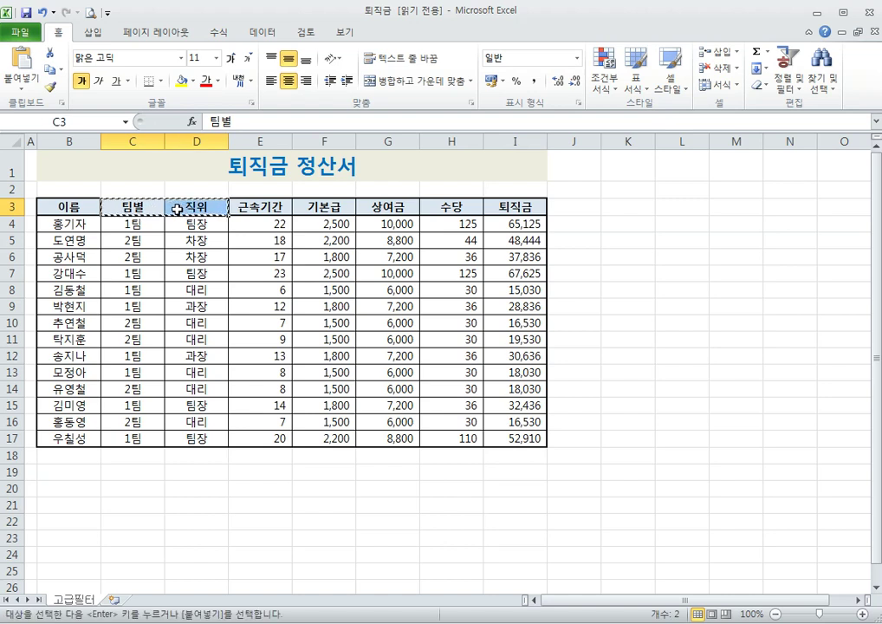
left_click(132, 475)
key("Return")
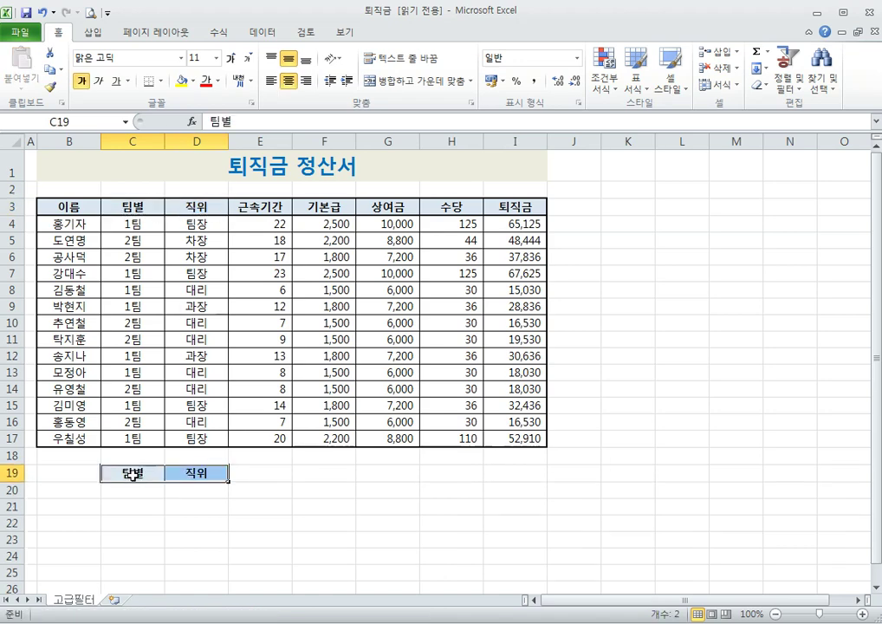
- Enter the filter criteria below the copied headers: 2팀 in C20 and 대리 in D20
left_click(144, 490)
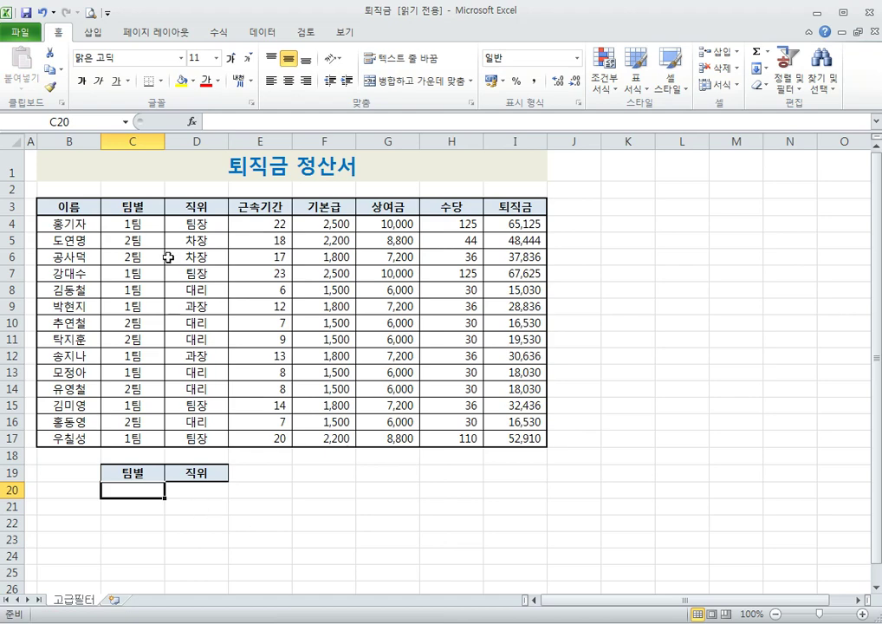
left_click(132, 239)
left_click(124, 258)
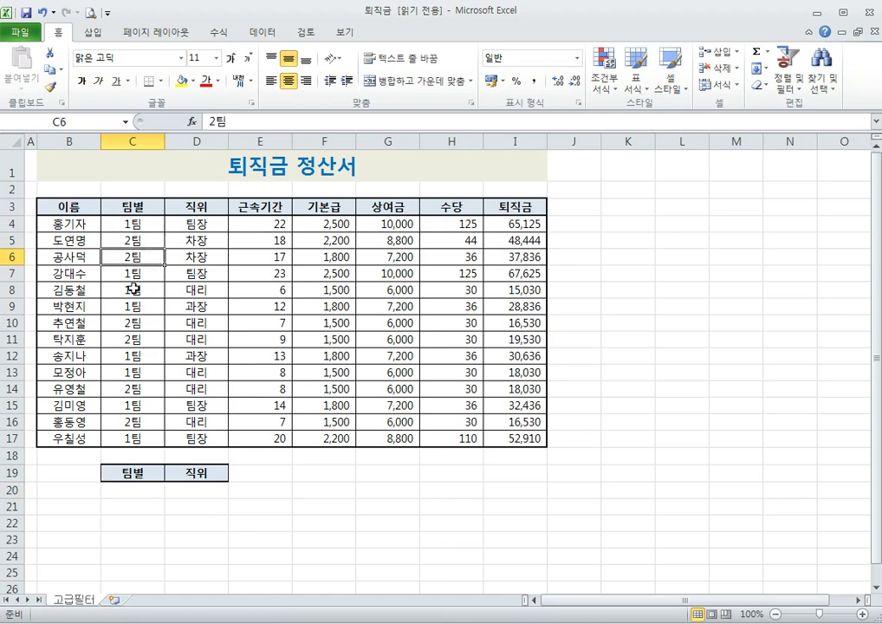
left_click(138, 490)
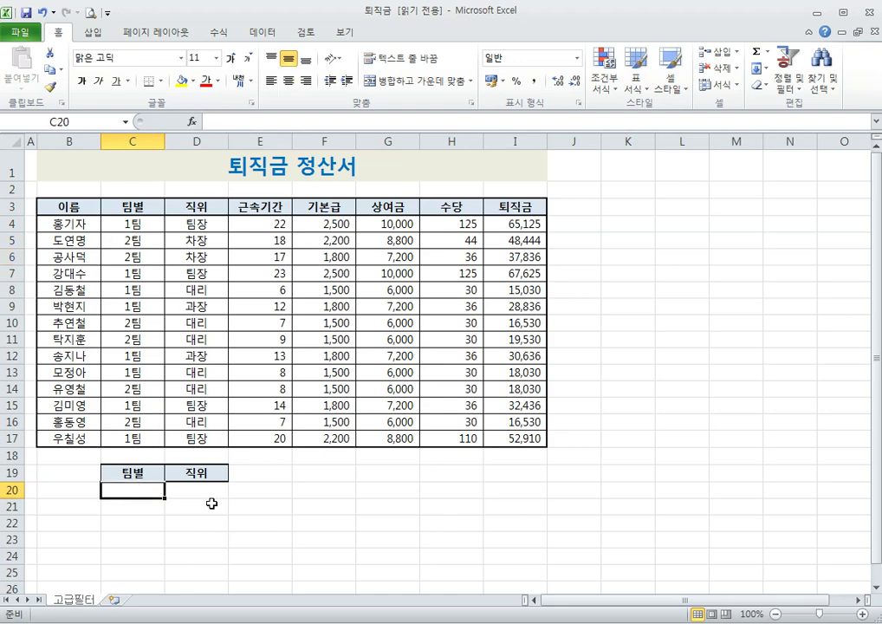
type("2xl")
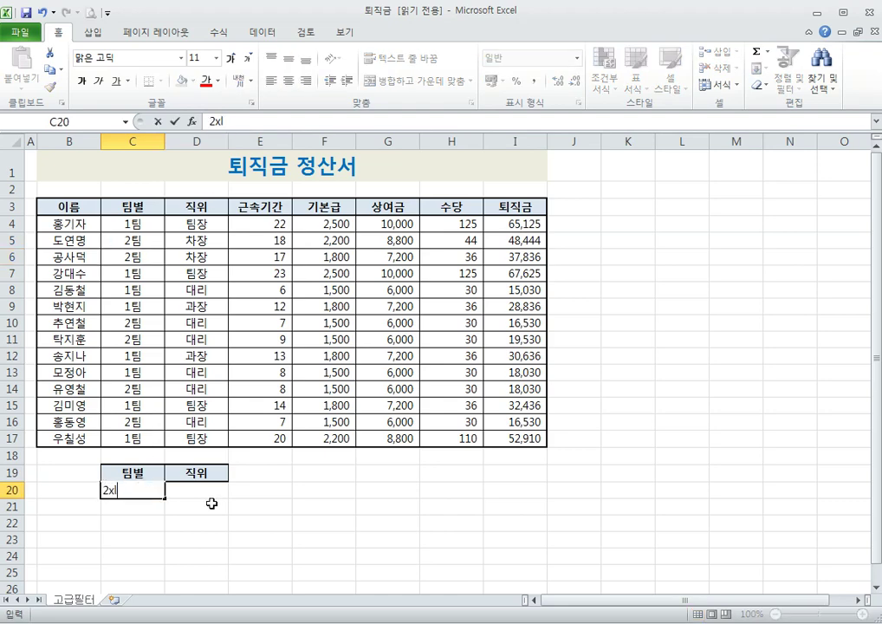
type("티")
key("Tab")
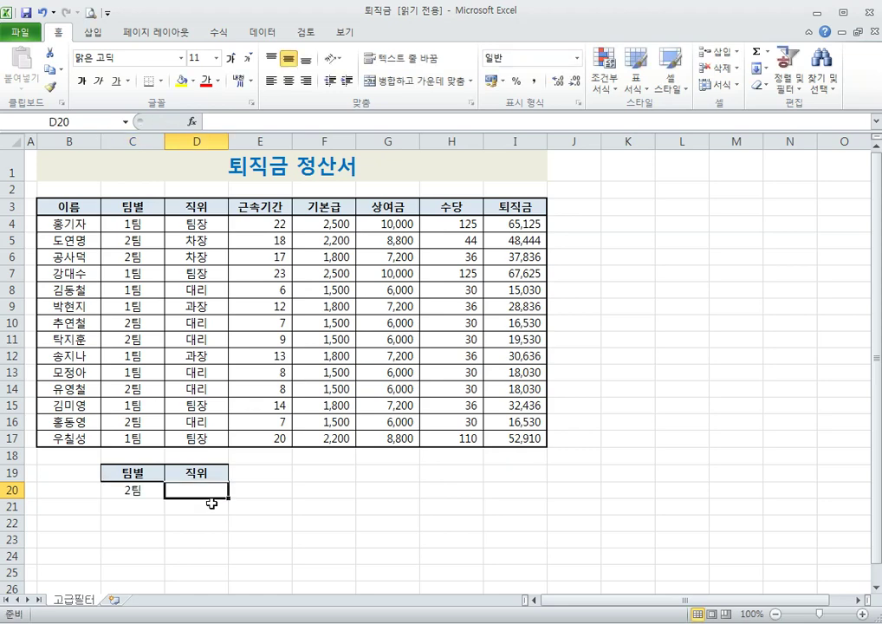
type("대리;")
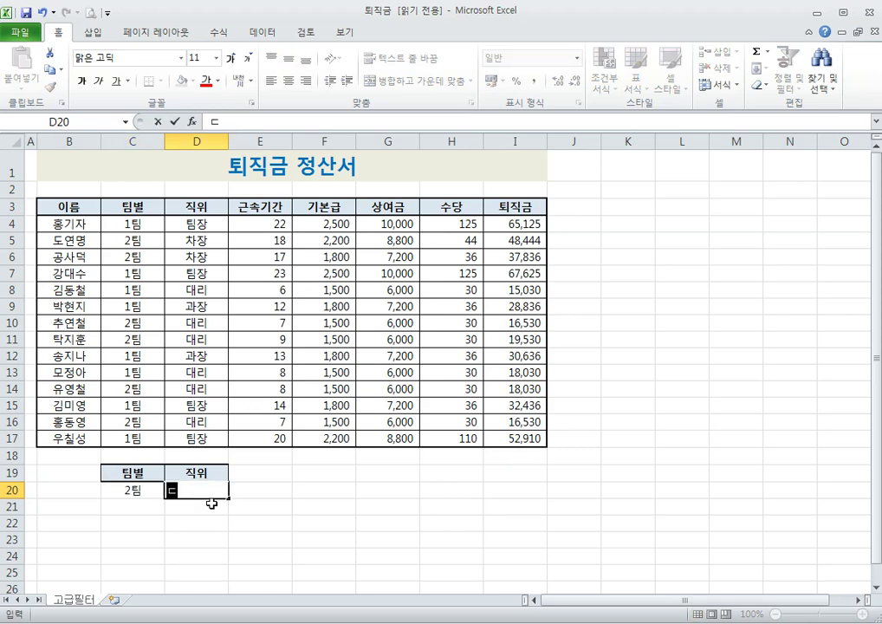
key("Return")
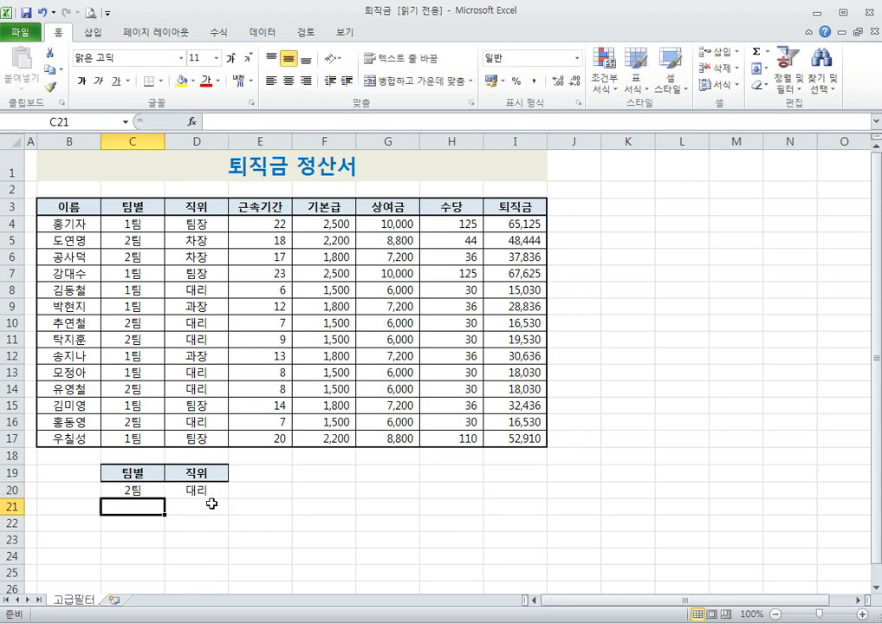
scroll(146, 481, "down", 1)
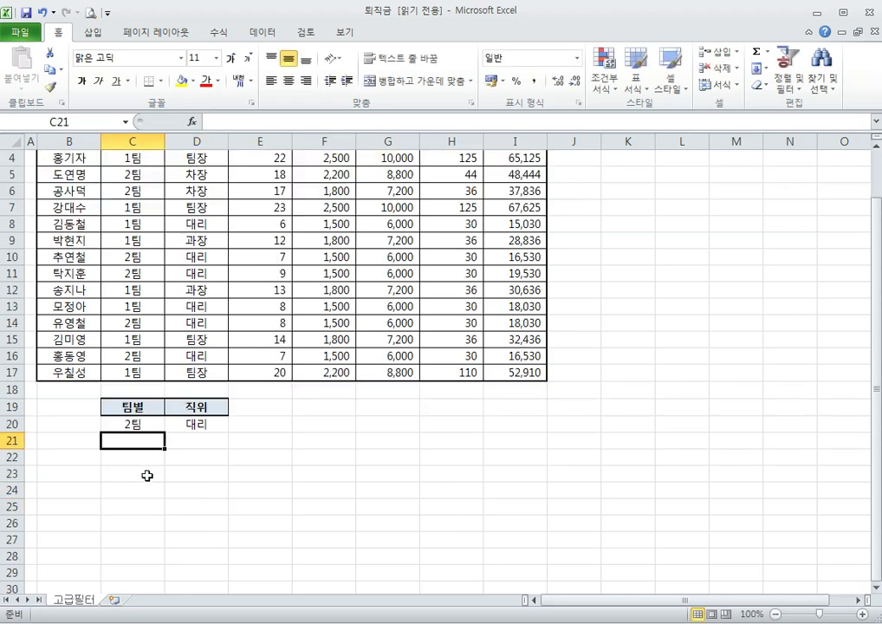
left_click_drag(113, 407, 202, 421)
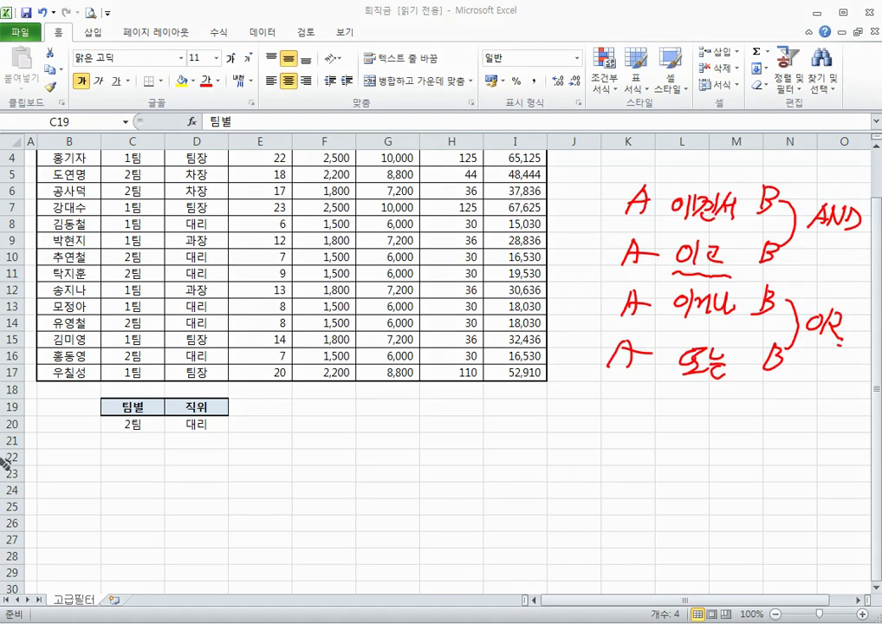
mouse_move(101, 414)
left_mouse_down()
mouse_move(221, 420)
mouse_move(111, 425)
mouse_move(99, 395)
mouse_move(101, 427)
mouse_move(205, 433)
mouse_move(230, 414)
mouse_move(184, 401)
mouse_move(94, 401)
mouse_move(227, 406)
mouse_move(187, 391)
left_mouse_up()
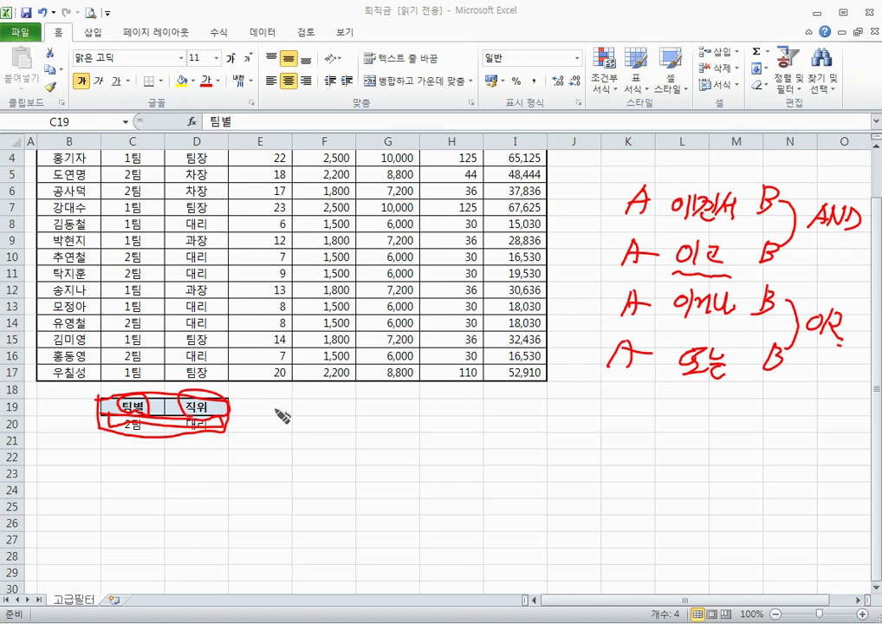
key("Escape")
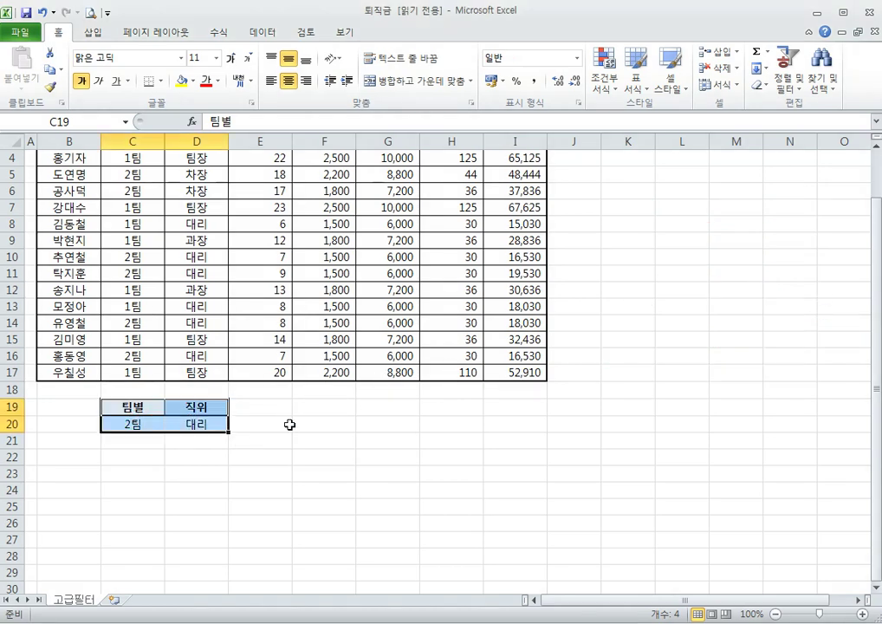
scroll(289, 423, "up", 1)
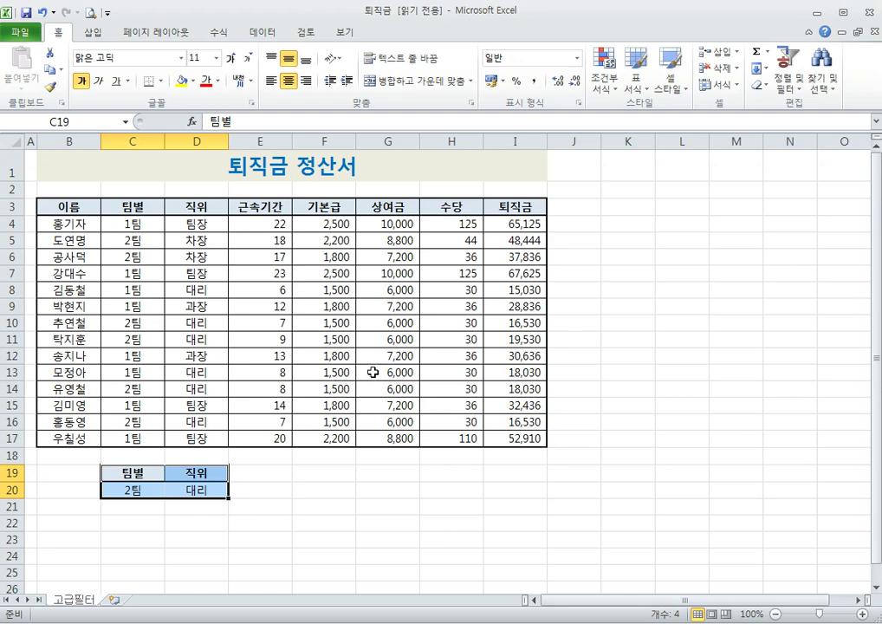
left_click(80, 512)
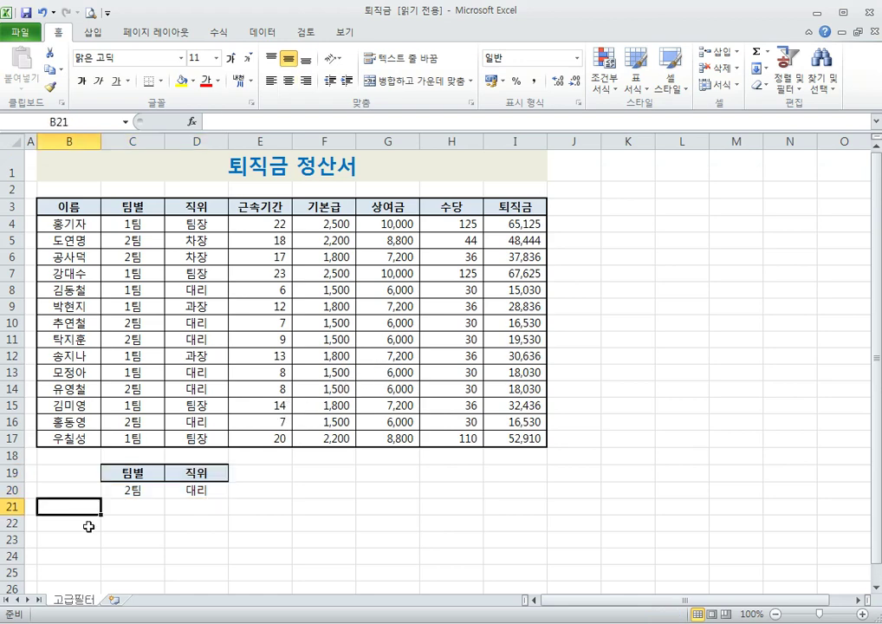
- Open the Advanced Filter settings with empty cell B22 selected and place the dialog beside the table
left_click(89, 526)
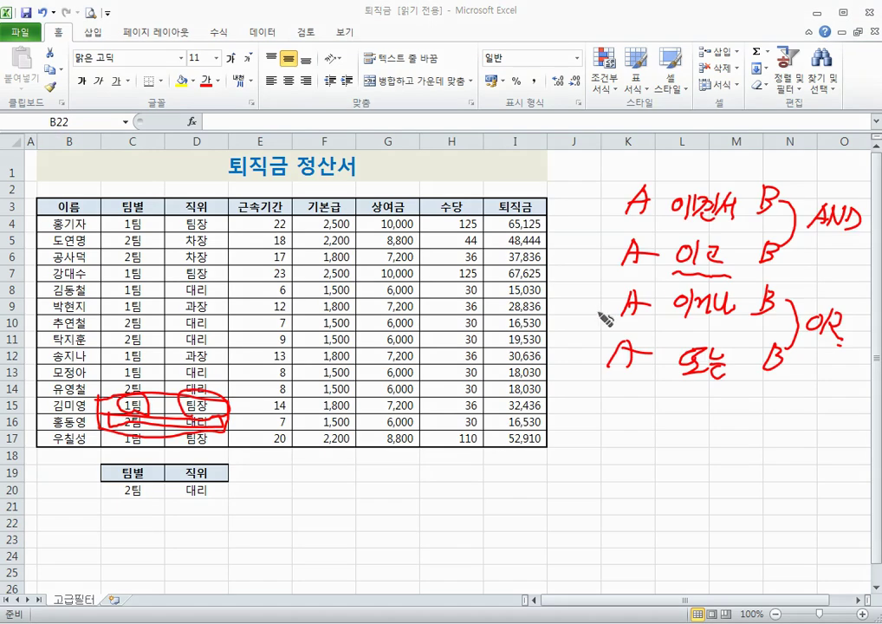
key("Escape")
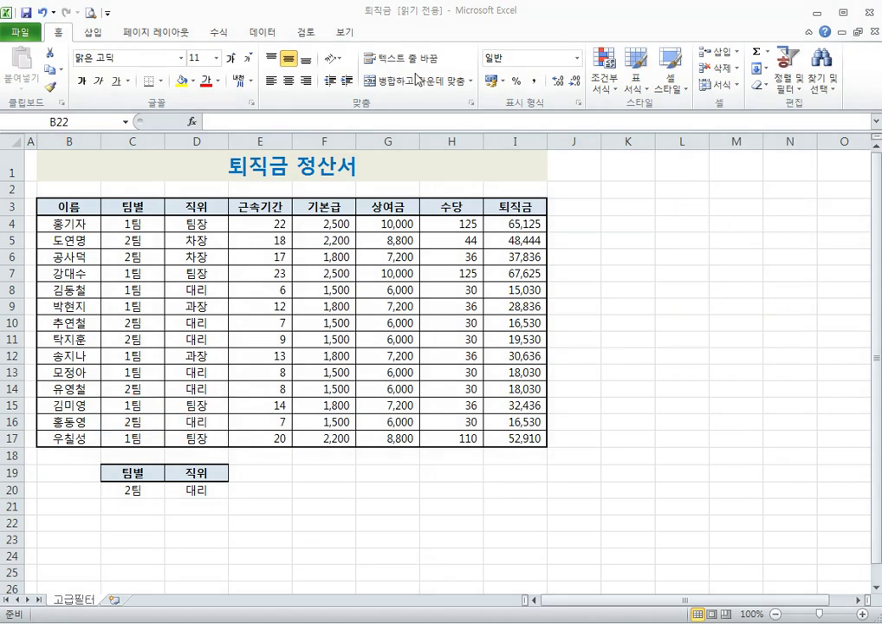
left_click(259, 34)
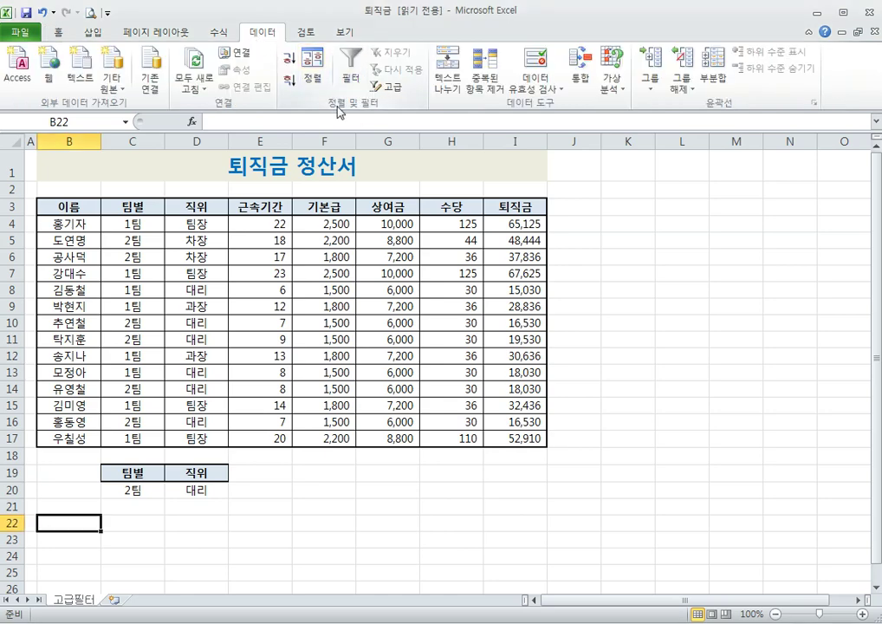
left_click(394, 88)
left_click_drag(656, 180, 636, 202)
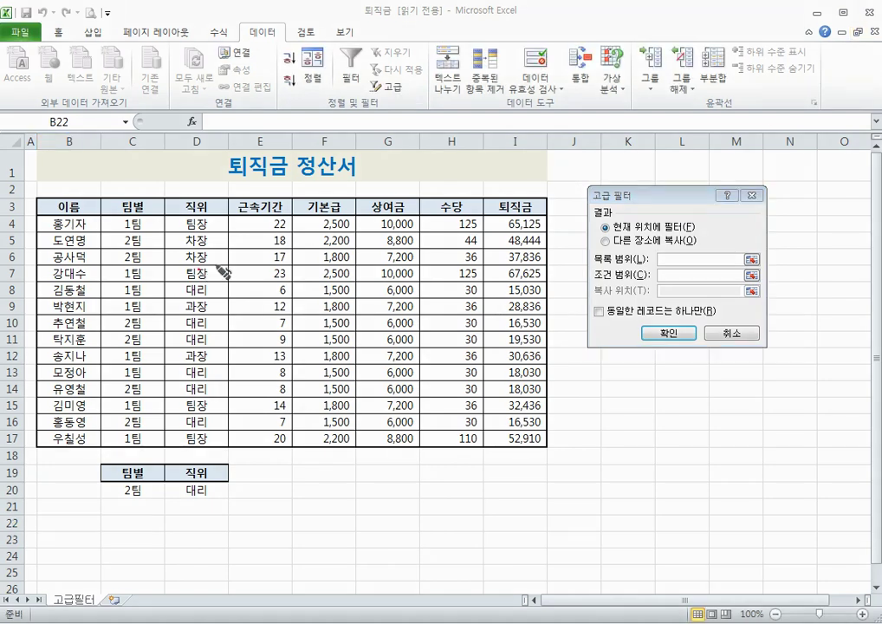
left_click_drag(593, 261, 638, 259)
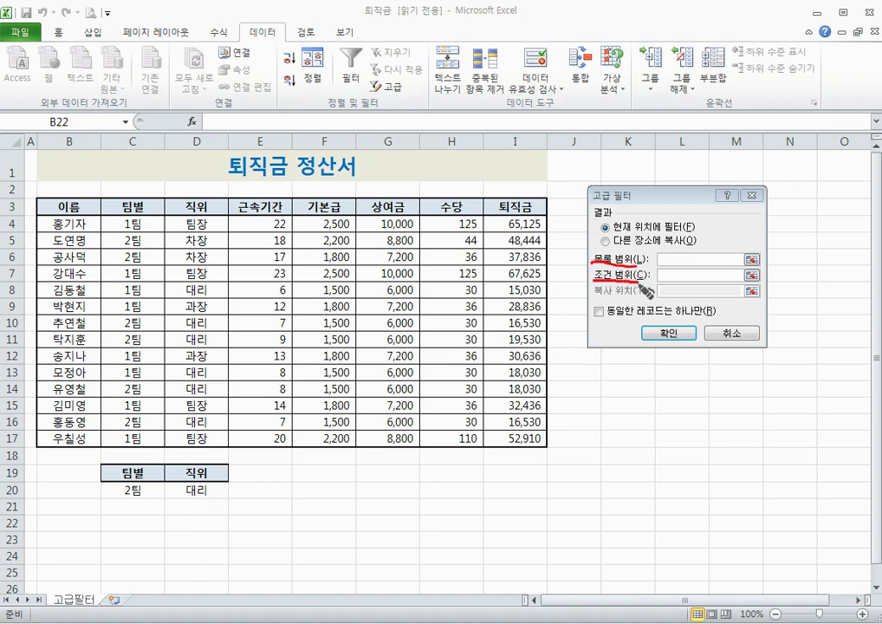
left_click_drag(591, 303, 651, 305)
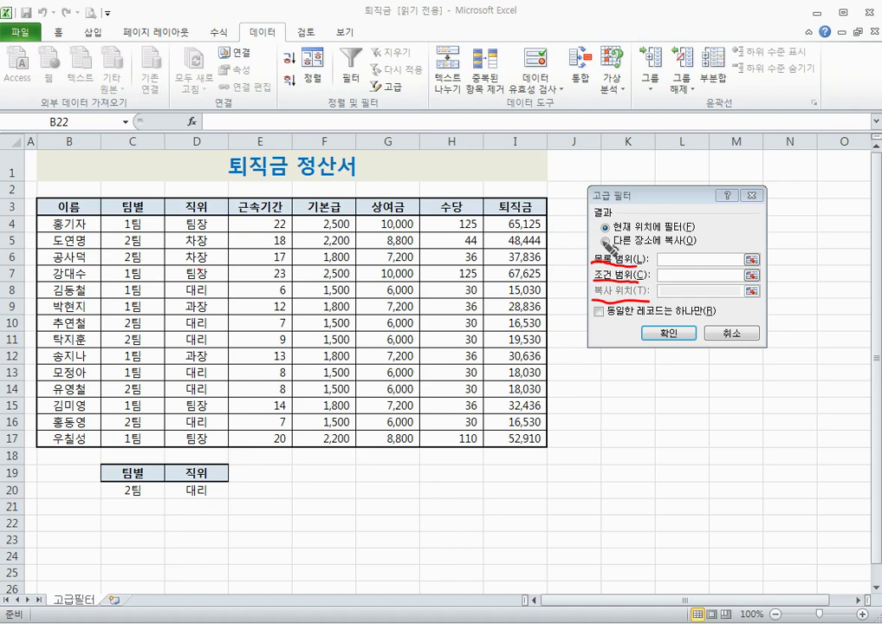
left_click_drag(602, 240, 607, 241)
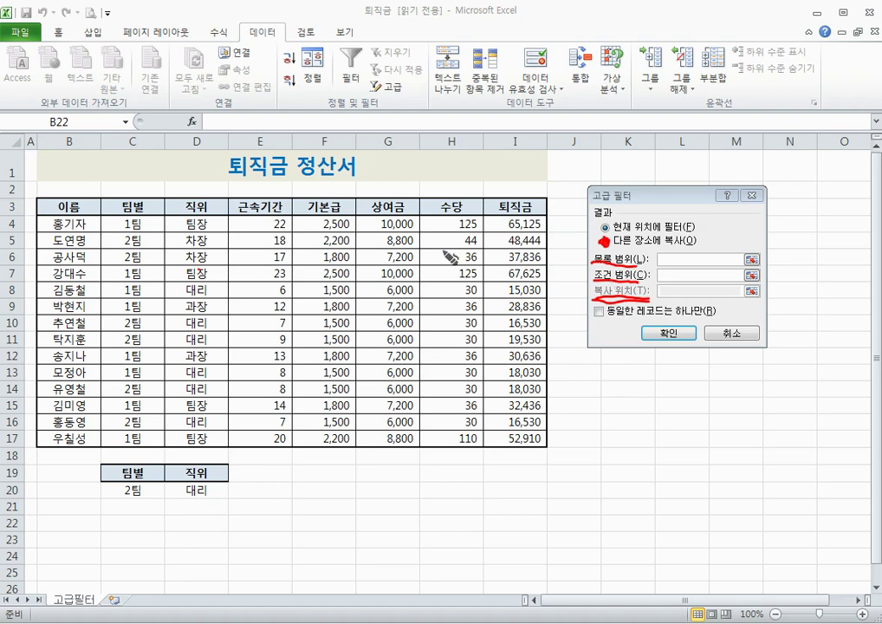
mouse_move(32, 196)
left_mouse_down()
mouse_move(42, 447)
mouse_move(508, 448)
mouse_move(557, 381)
mouse_move(565, 204)
mouse_move(30, 202)
left_mouse_up()
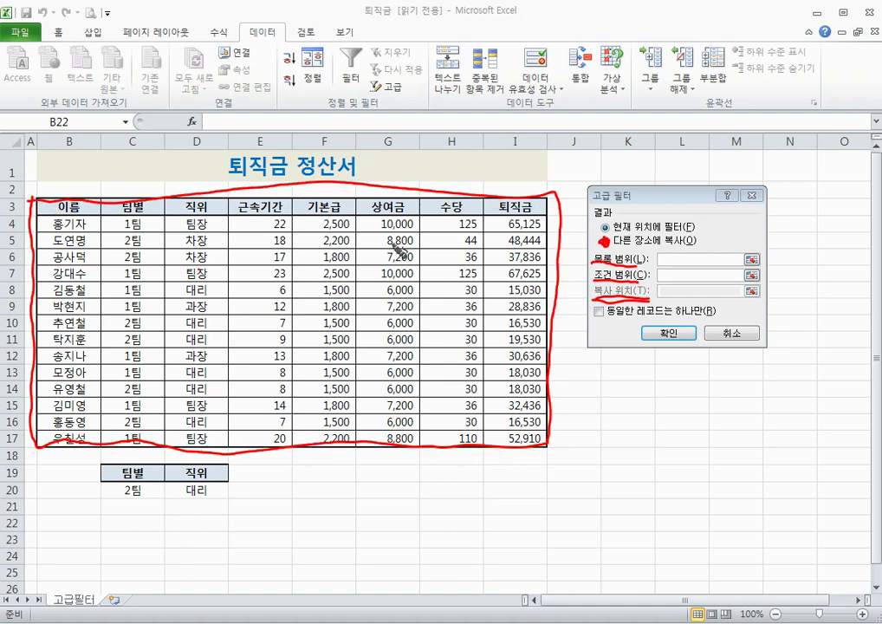
mouse_move(551, 215)
left_mouse_down()
mouse_move(676, 267)
mouse_move(648, 265)
left_mouse_up()
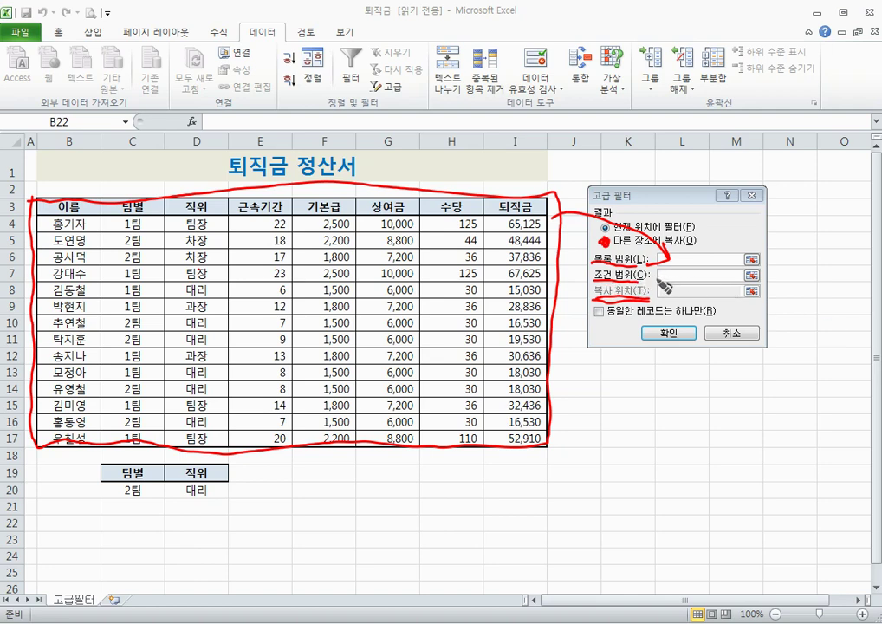
mouse_move(100, 458)
left_mouse_down()
mouse_move(102, 501)
mouse_move(224, 496)
mouse_move(220, 462)
mouse_move(97, 458)
left_mouse_up()
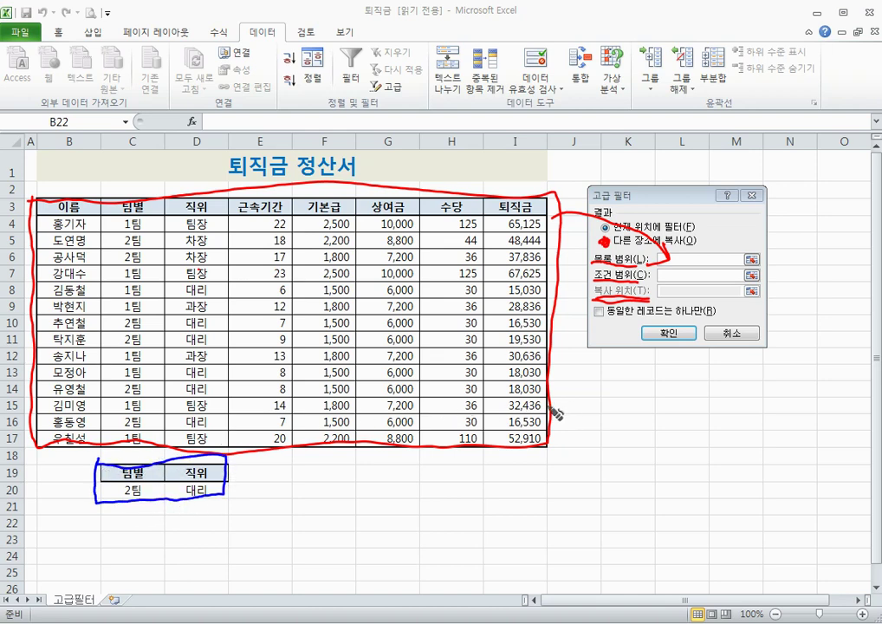
mouse_move(228, 476)
left_mouse_down()
mouse_move(339, 379)
mouse_move(520, 300)
mouse_move(668, 282)
mouse_move(642, 284)
left_mouse_up()
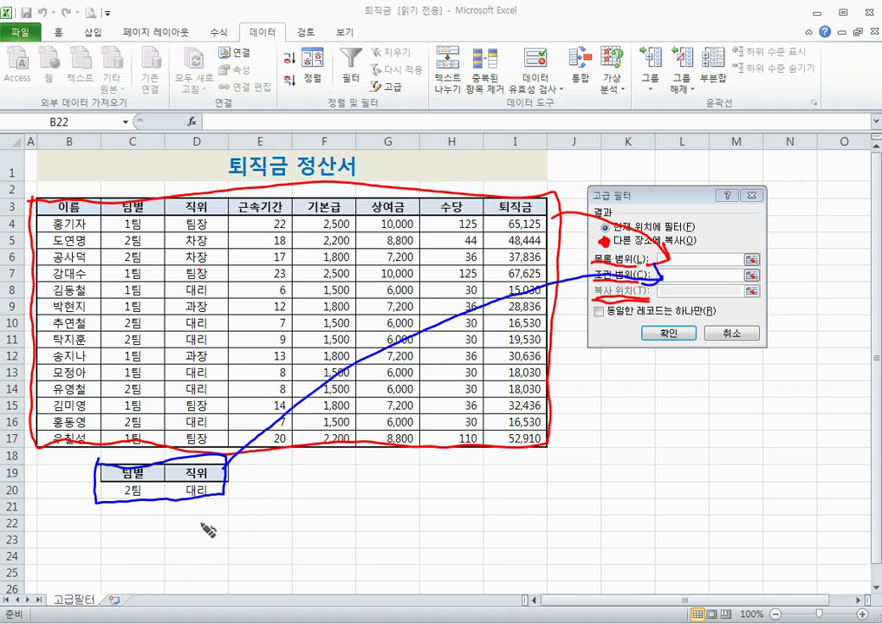
mouse_move(40, 517)
left_mouse_down()
mouse_move(36, 532)
mouse_move(82, 532)
mouse_move(102, 520)
mouse_move(47, 513)
left_mouse_up()
mouse_move(102, 523)
left_mouse_down()
mouse_move(207, 526)
mouse_move(456, 506)
mouse_move(693, 305)
mouse_move(704, 319)
left_mouse_up()
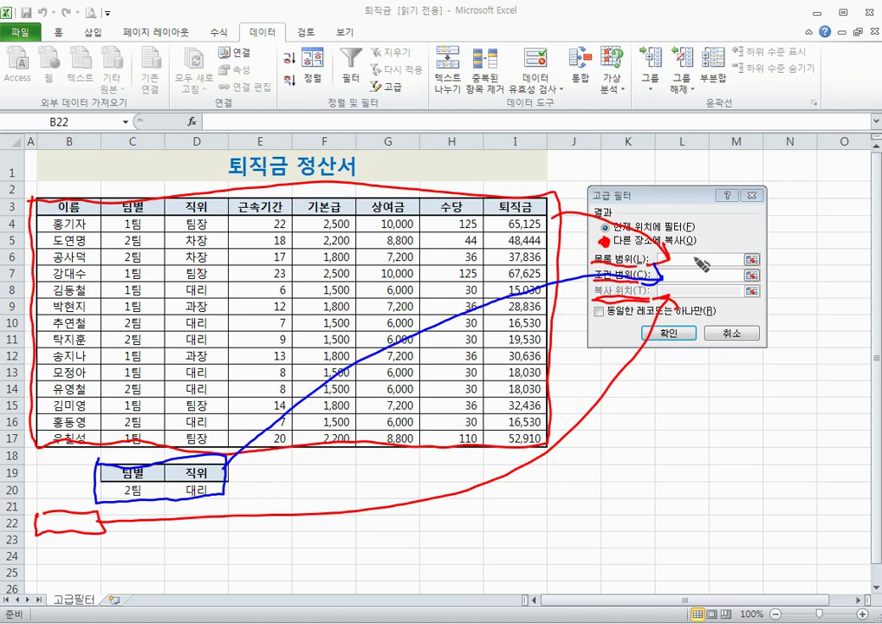
left_click_drag(692, 256, 706, 266)
left_click_drag(386, 250, 373, 260)
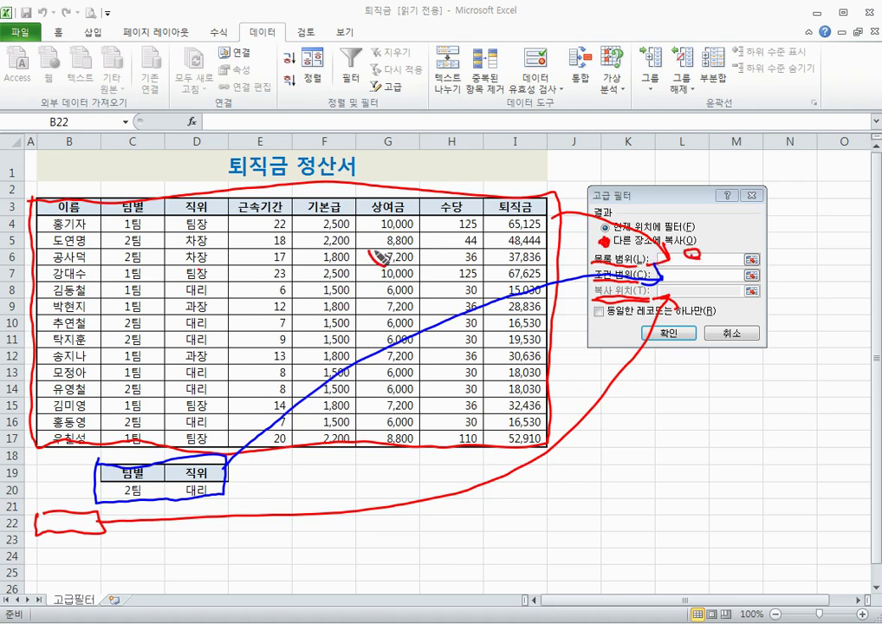
left_click_drag(690, 270, 693, 281)
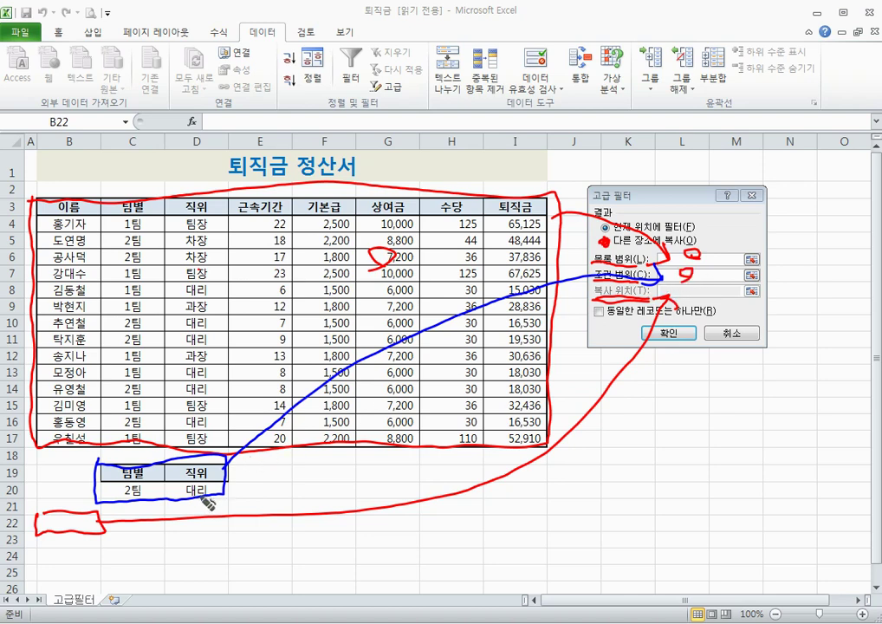
left_click_drag(194, 472, 185, 481)
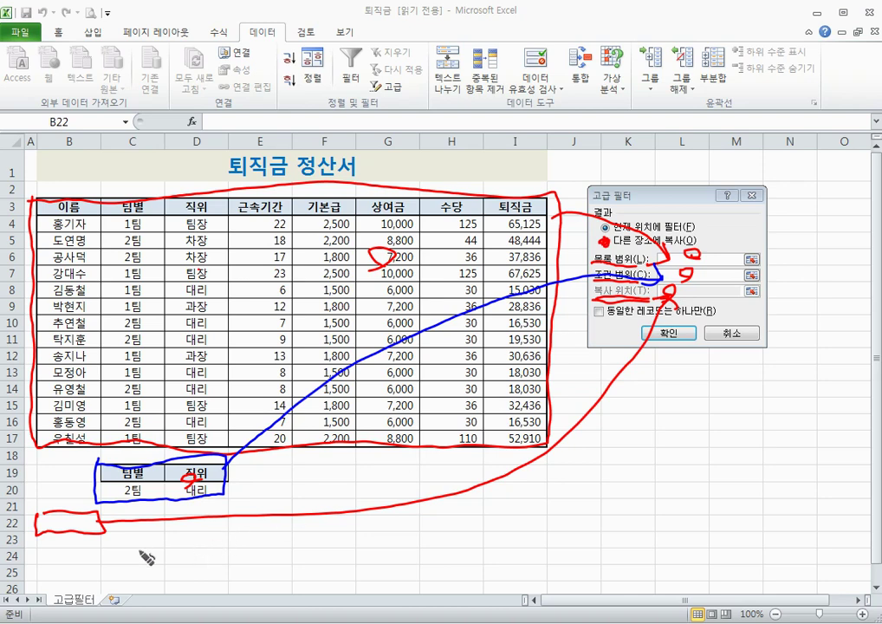
left_click_drag(62, 516, 54, 529)
left_click_drag(710, 265, 711, 266)
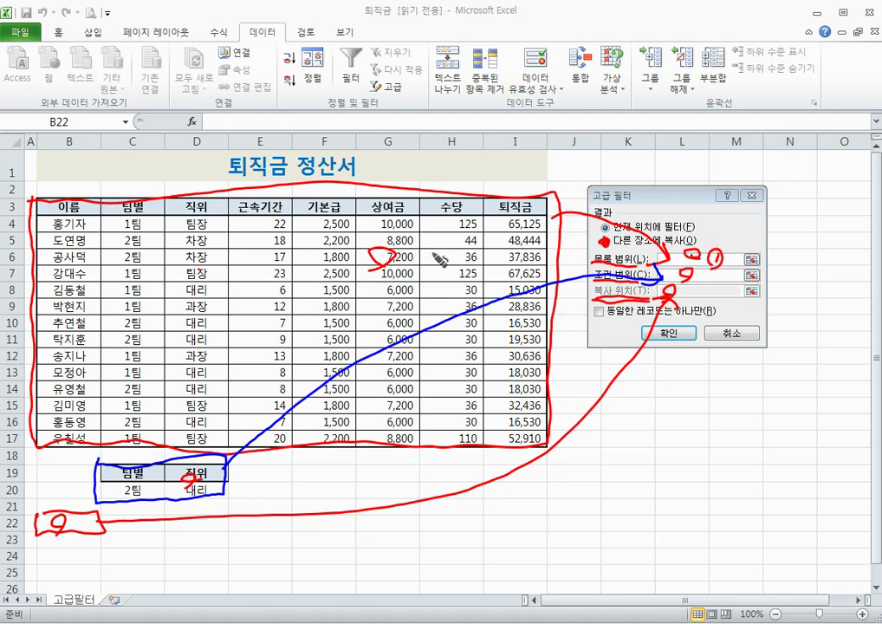
left_click_drag(447, 253, 448, 264)
mouse_move(440, 266)
left_mouse_down()
mouse_move(441, 253)
mouse_move(439, 277)
left_mouse_up()
mouse_move(715, 272)
left_mouse_down()
mouse_move(719, 279)
mouse_move(712, 272)
left_mouse_up()
left_click_drag(204, 463, 214, 469)
left_click_drag(198, 483, 209, 448)
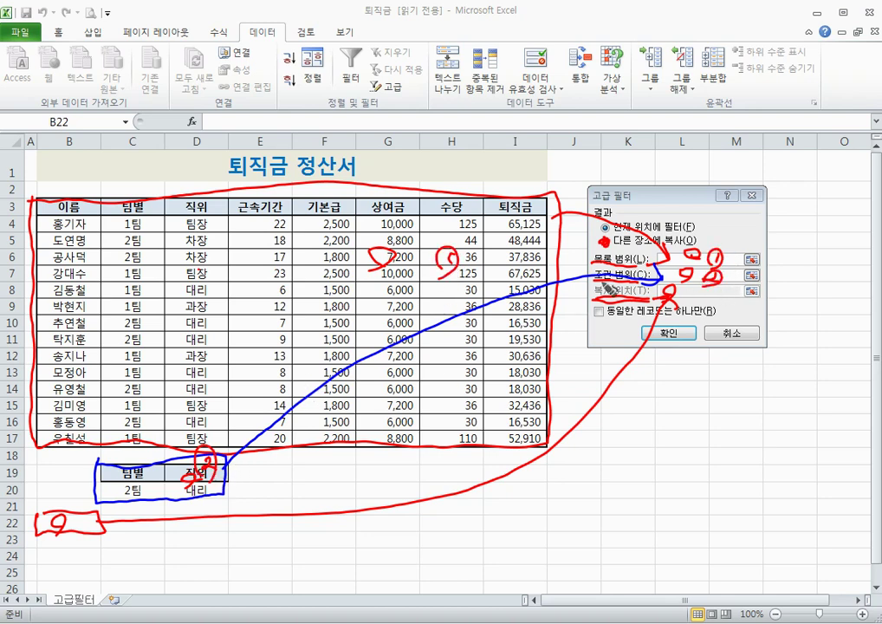
mouse_move(682, 292)
left_mouse_down()
mouse_move(690, 298)
mouse_move(683, 303)
left_mouse_up()
left_click_drag(688, 286, 689, 287)
left_click_drag(77, 517, 76, 530)
left_click_drag(78, 508, 90, 541)
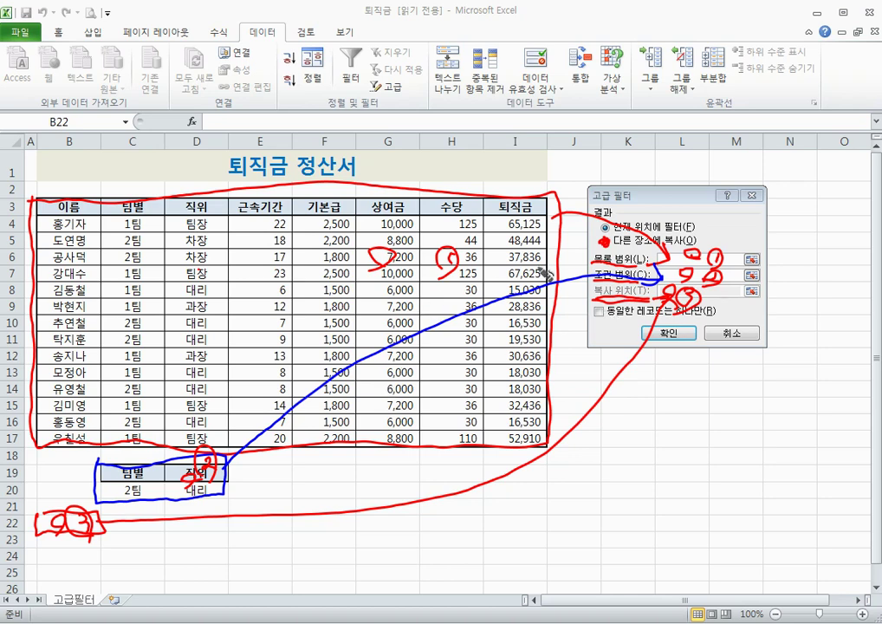
key("Escape")
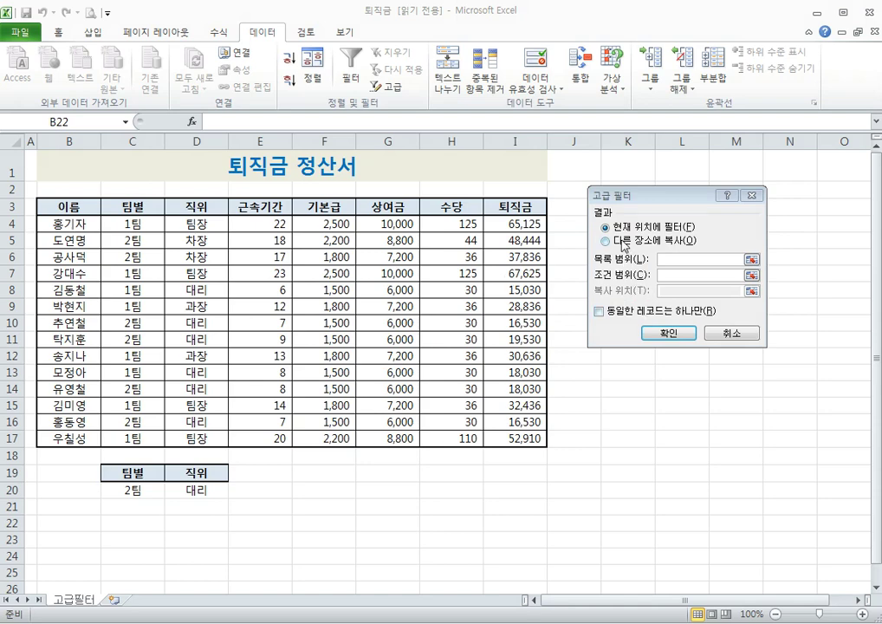
- Set the advanced filter to copy results to another location, with list range B3:I17 and criteria range C19:D20
left_click(607, 241)
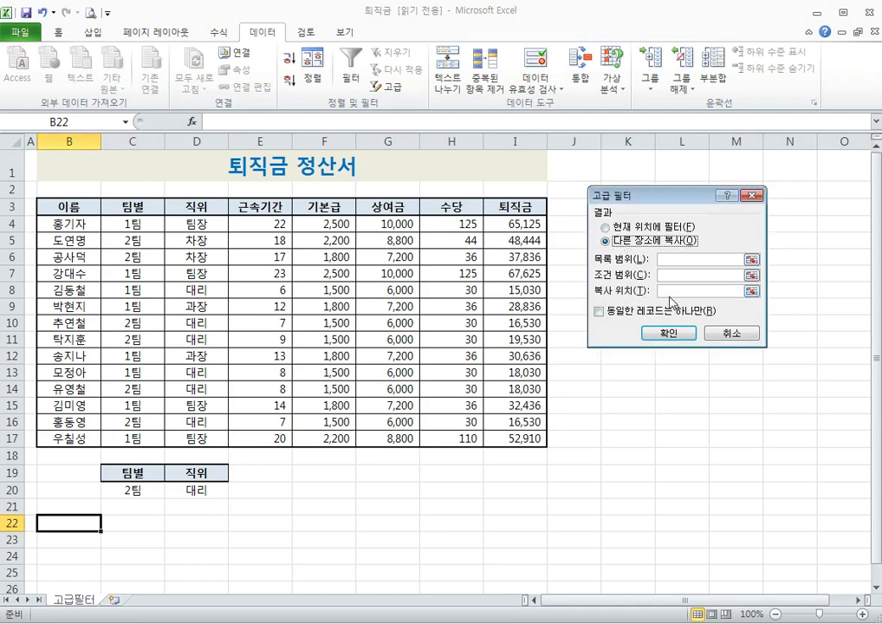
left_click(672, 259)
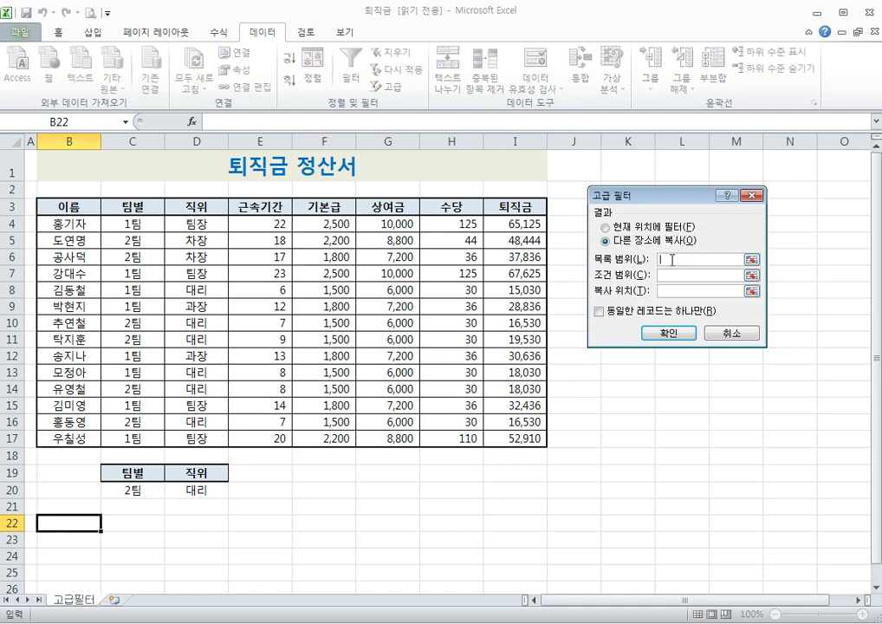
left_click_drag(71, 208, 511, 440)
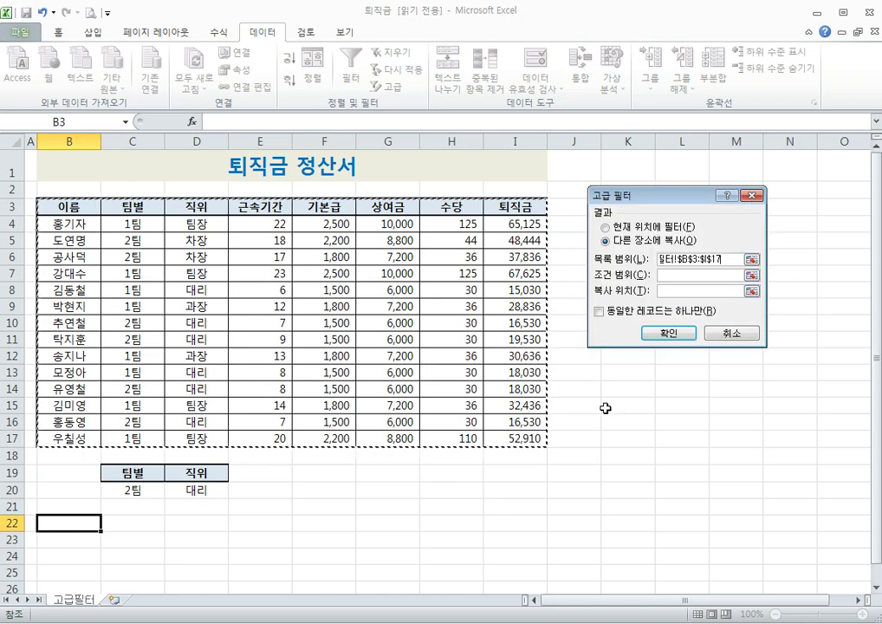
left_click(675, 274)
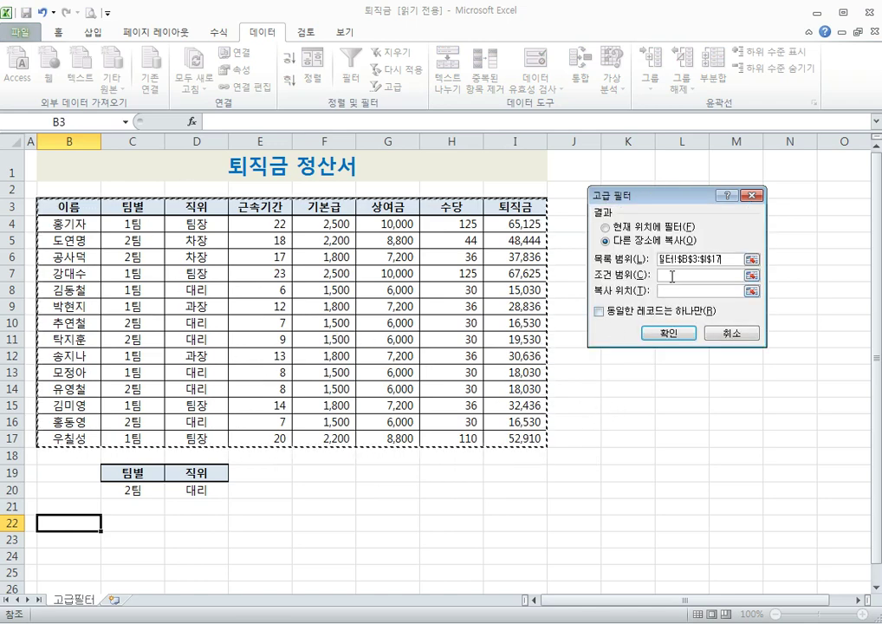
left_click_drag(139, 476, 182, 501)
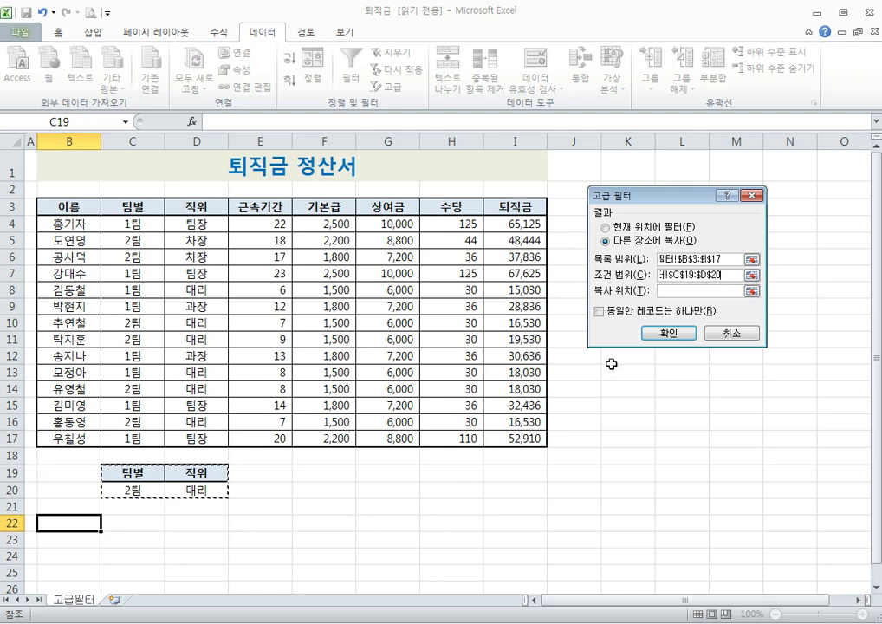
- Set B22 as the copy destination and run the advanced filter
left_click(690, 292)
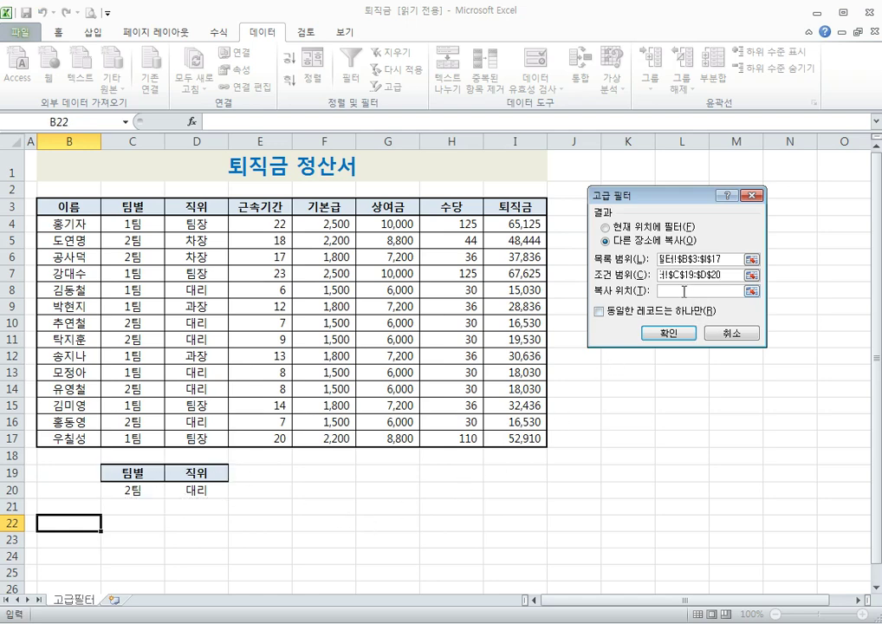
left_click(80, 526)
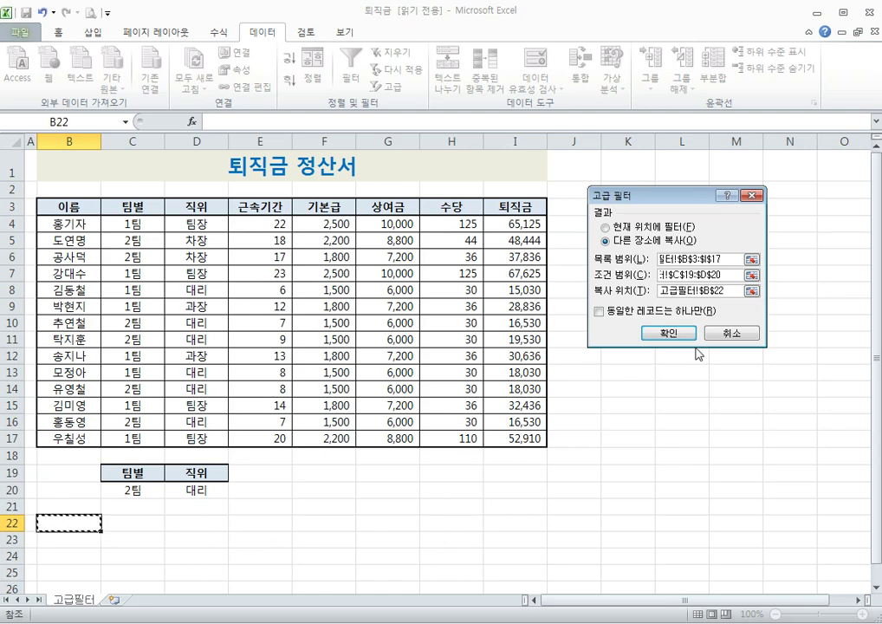
left_click(669, 333)
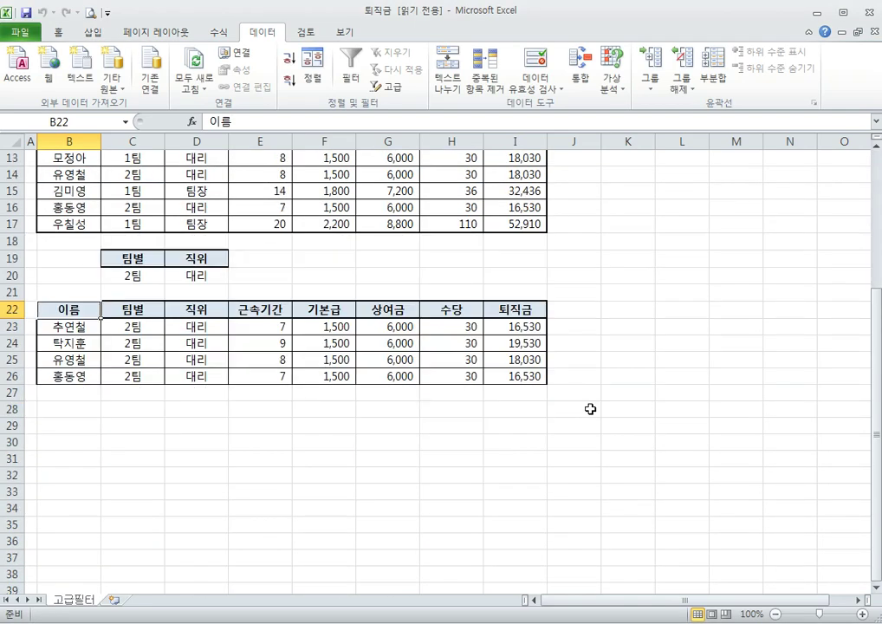
- Compare the criteria in C19:D20 with the team and position columns of the filtered list in B22:I26
left_click_drag(138, 258, 186, 279)
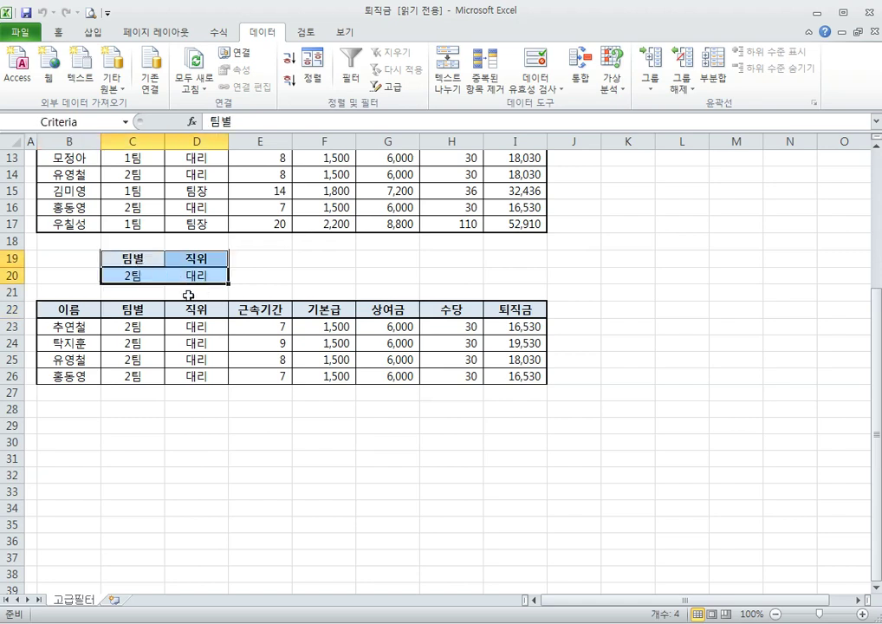
left_click_drag(129, 327, 191, 378)
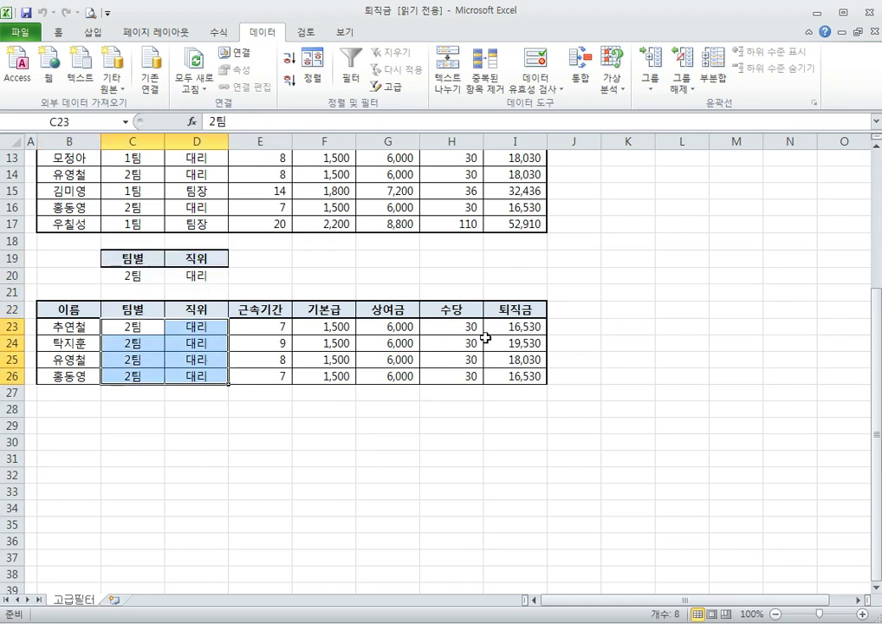
left_click_drag(53, 309, 494, 374)
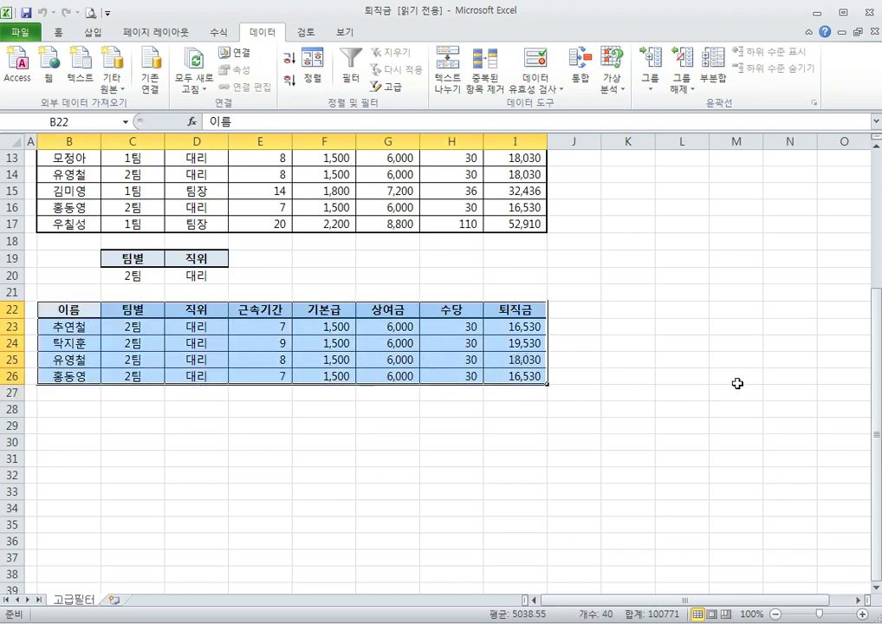
left_click(671, 407)
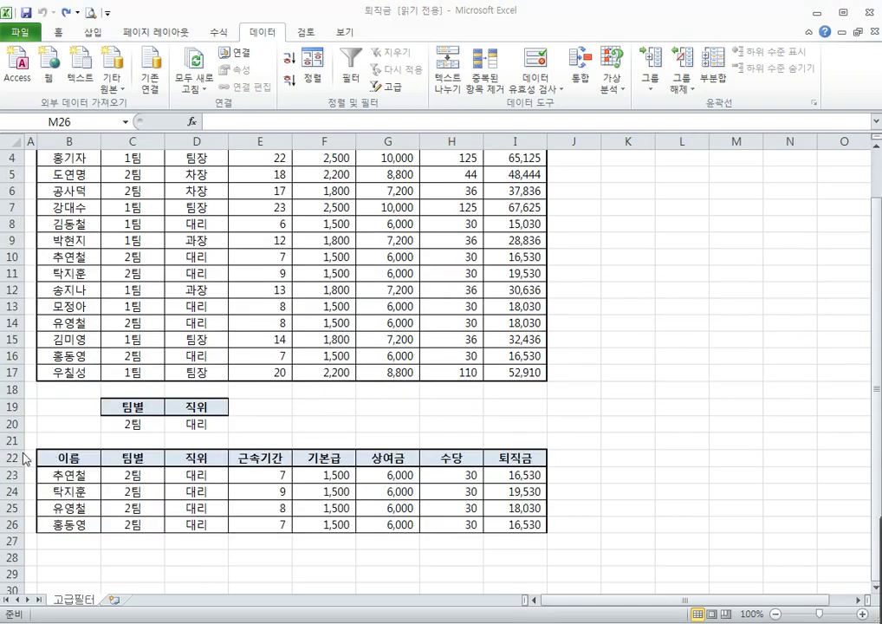
- Delete rows 22 to 26 containing the filtered results
left_click_drag(9, 459, 9, 524)
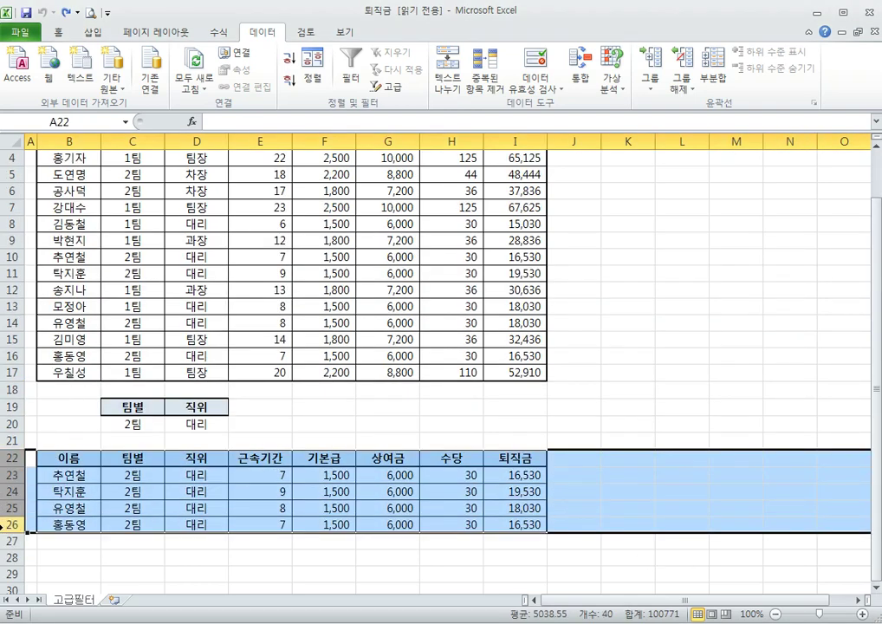
right_click(9, 499)
key("d")
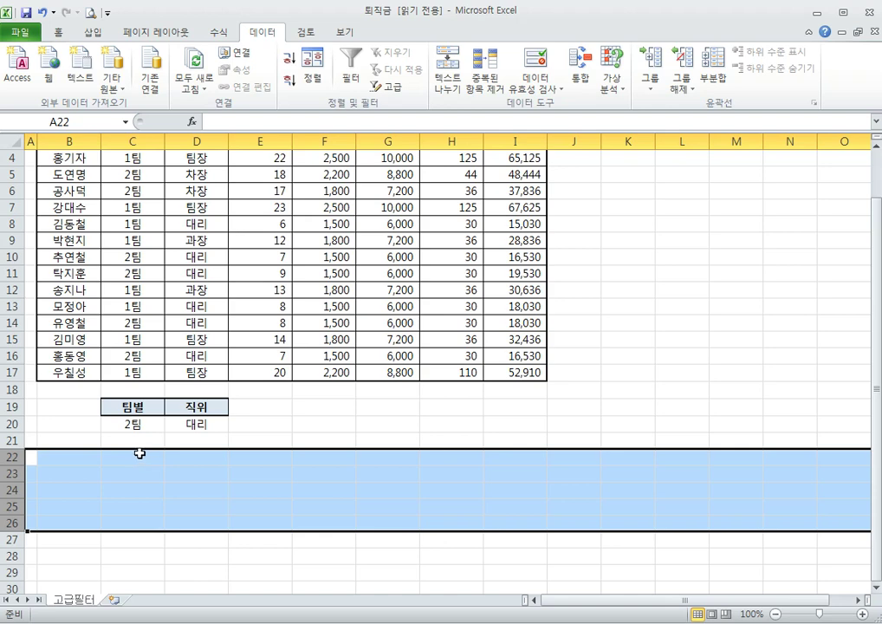
left_click(239, 437)
- Copy the 이름, 근속기간, 기본급 and 퇴직금 headers from row 3 into row 22, starting at B22
scroll(231, 435, "up", 1)
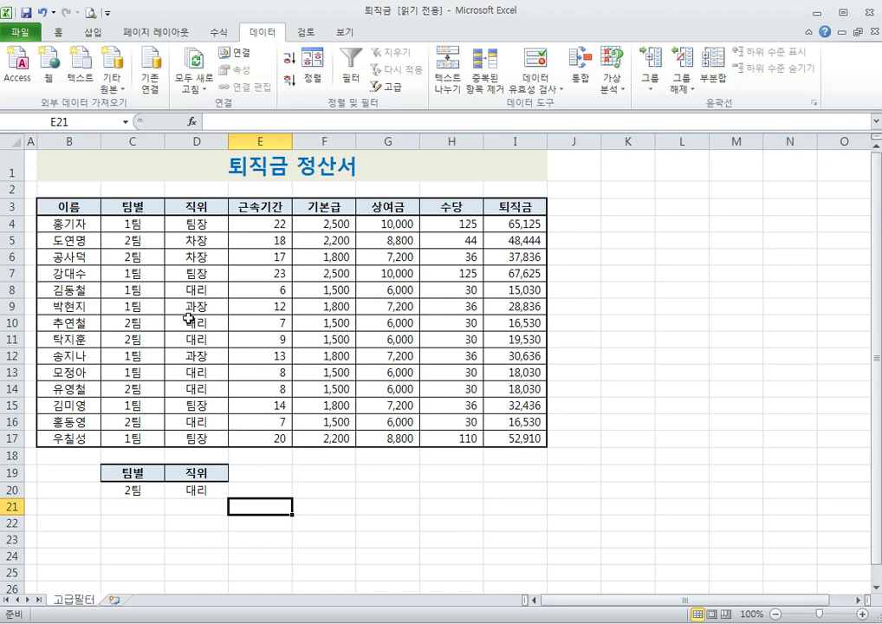
left_click(78, 207)
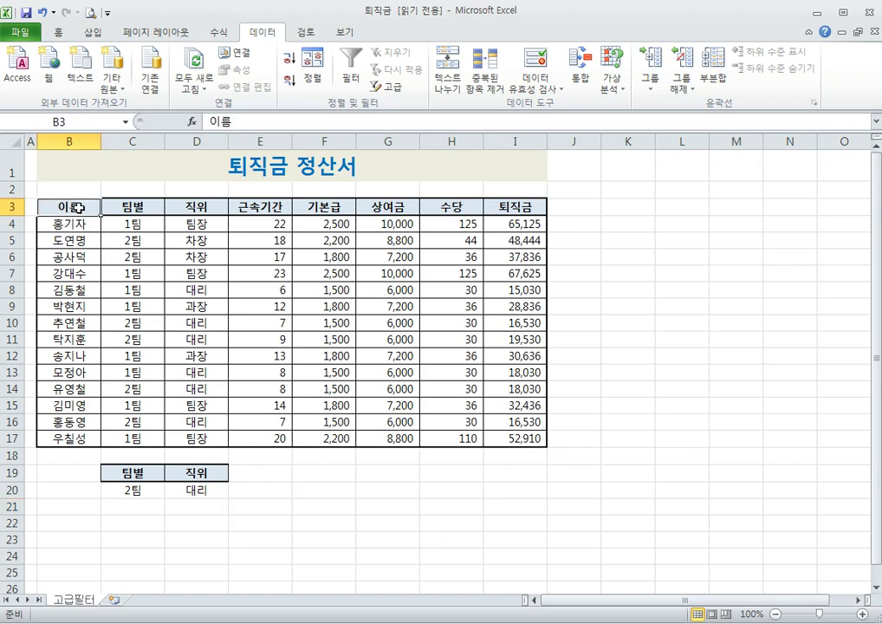
left_click(240, 206, "ctrl")
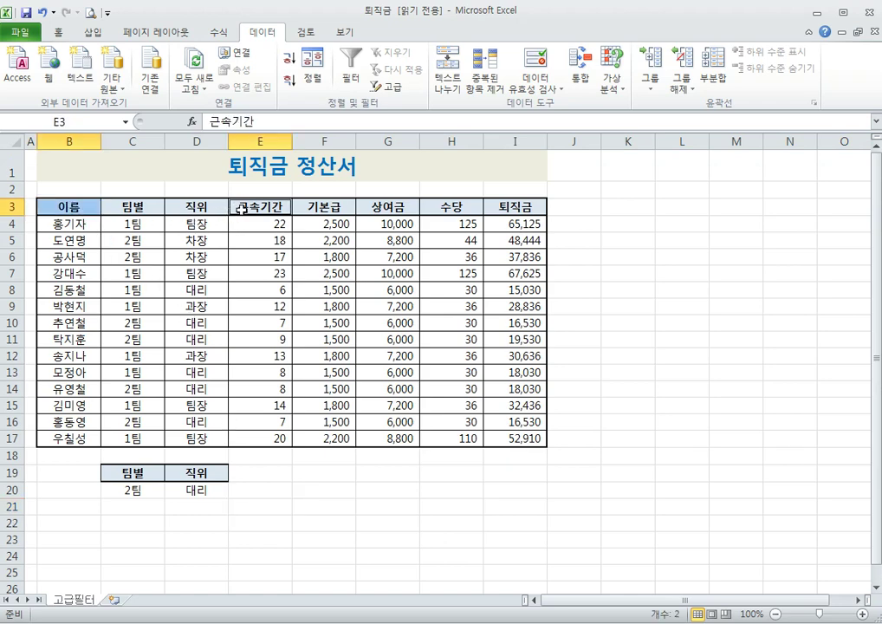
left_click(323, 211, "ctrl")
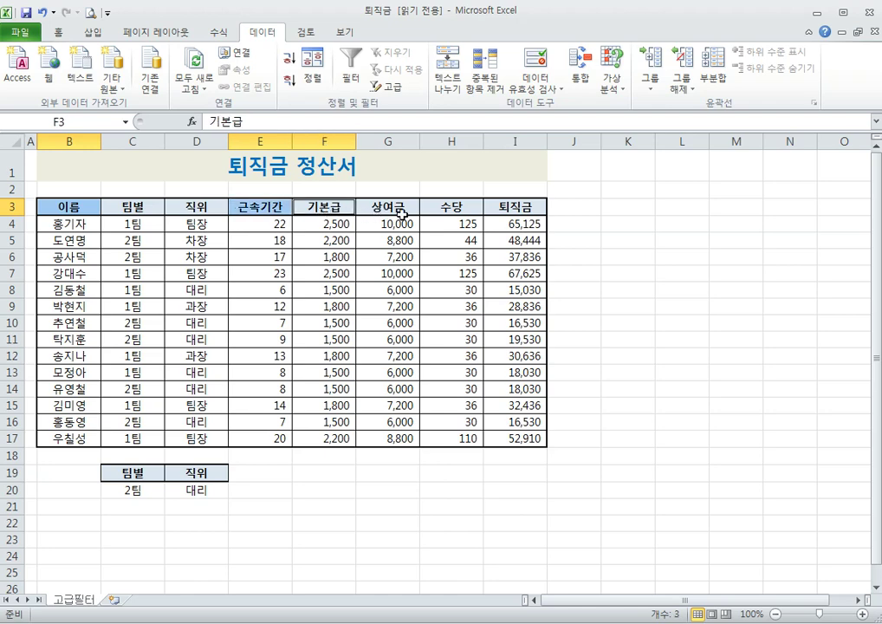
left_click(537, 206, "ctrl")
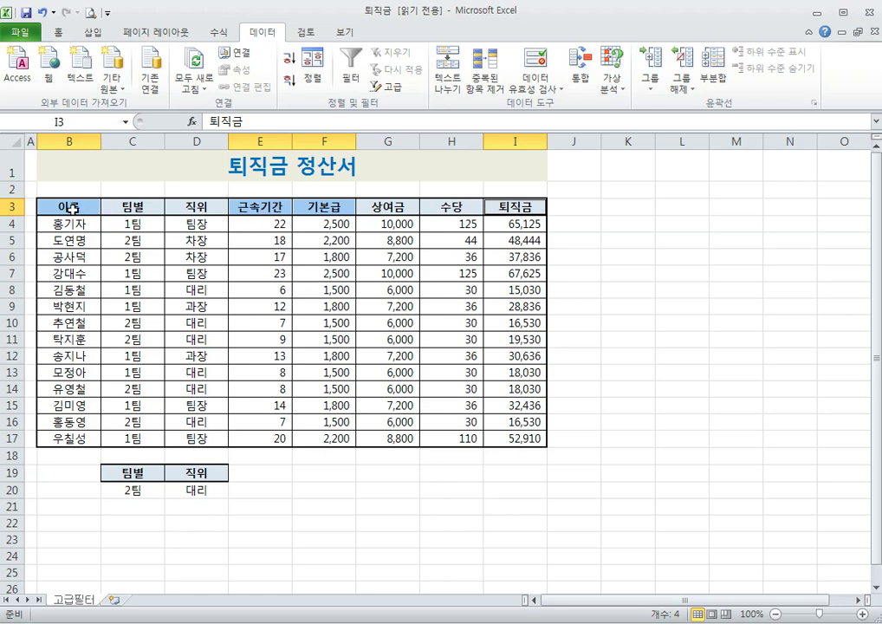
key("ctrl+c")
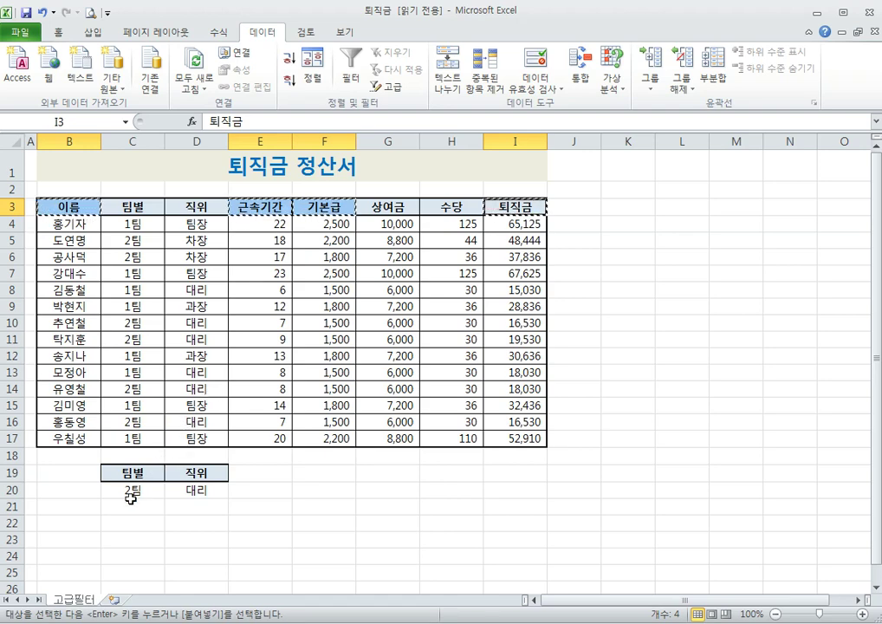
left_click(69, 524)
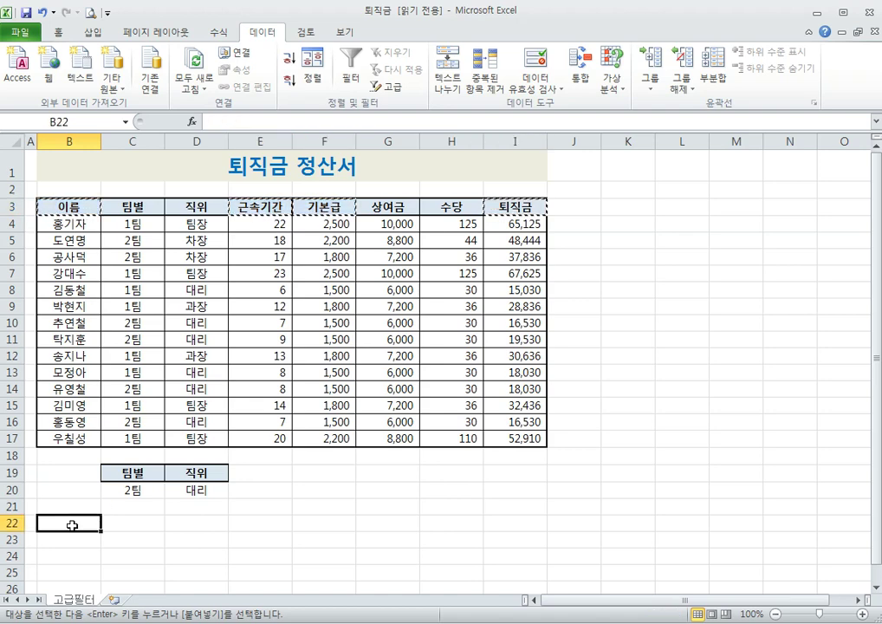
key("Return")
left_click(85, 539)
scroll(108, 535, "down", 4)
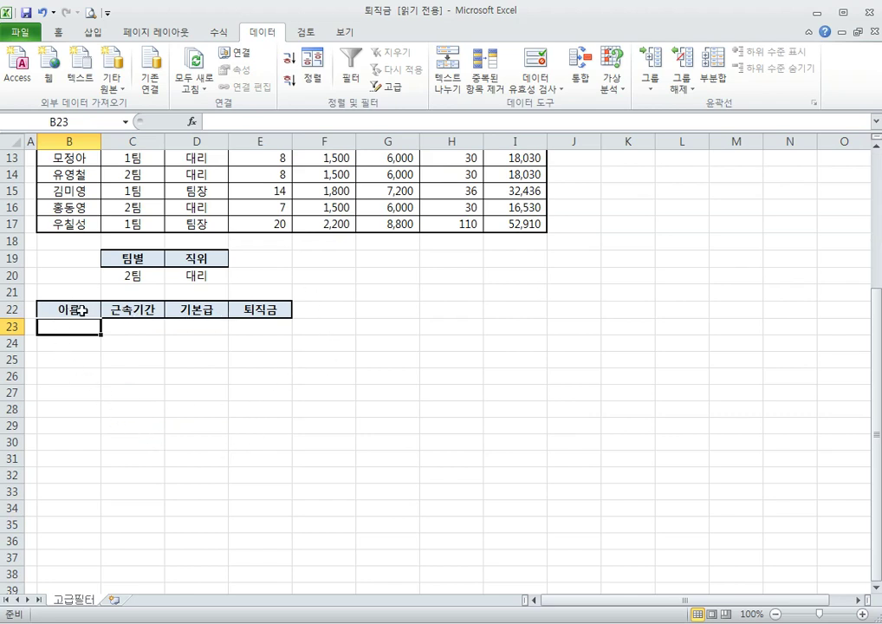
- Set up an advanced filter that copies results to another location, with list range B3:I17 and criteria range C19:D20
scroll(318, 368, "up", 4)
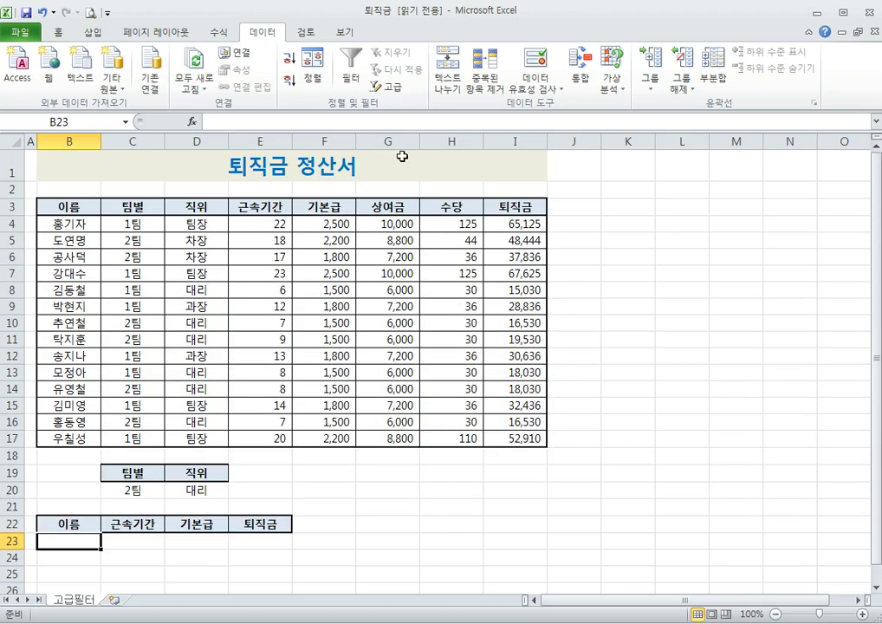
left_click(394, 87)
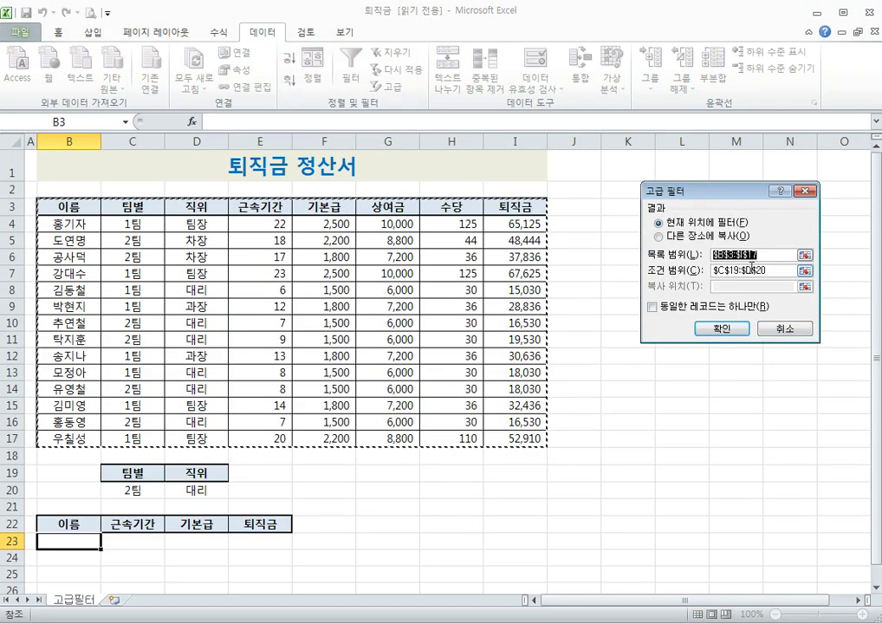
key("Delete")
key("Tab")
key("Delete")
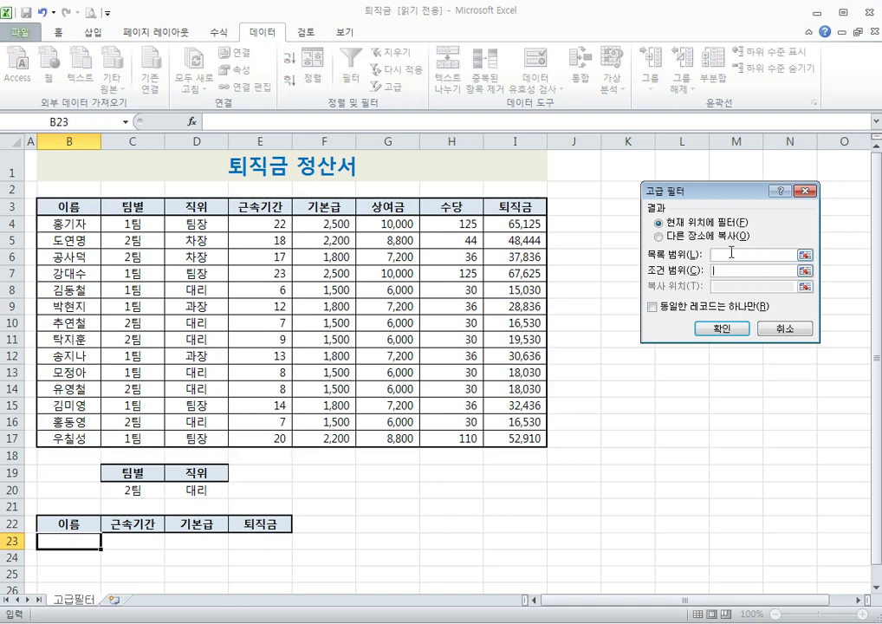
left_click(660, 237)
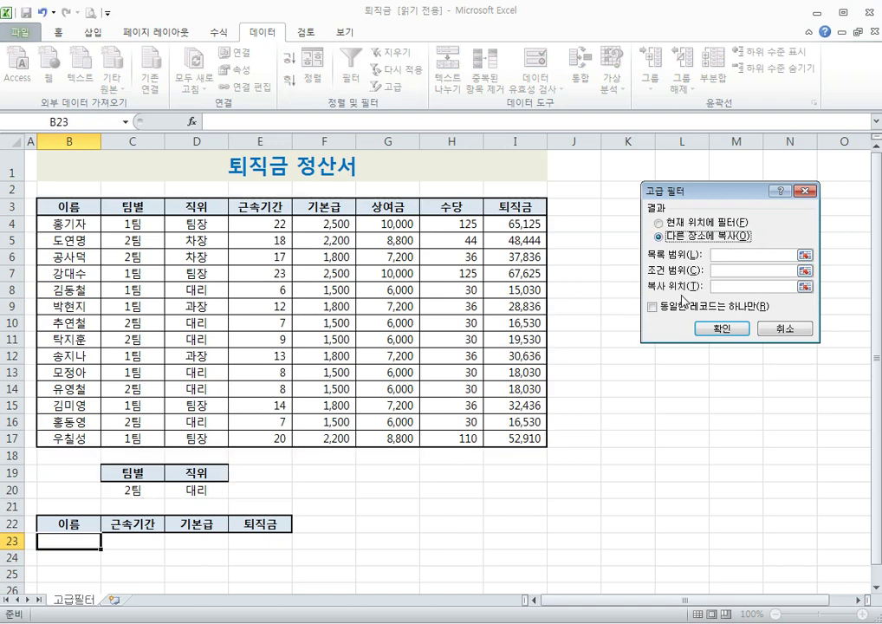
left_click(725, 256)
left_click_drag(54, 206, 509, 441)
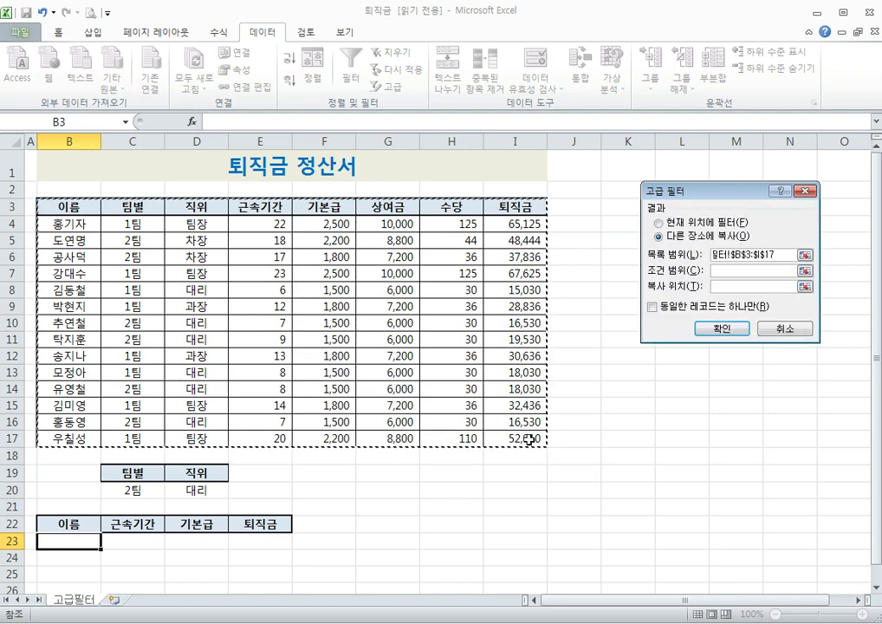
left_click(723, 271)
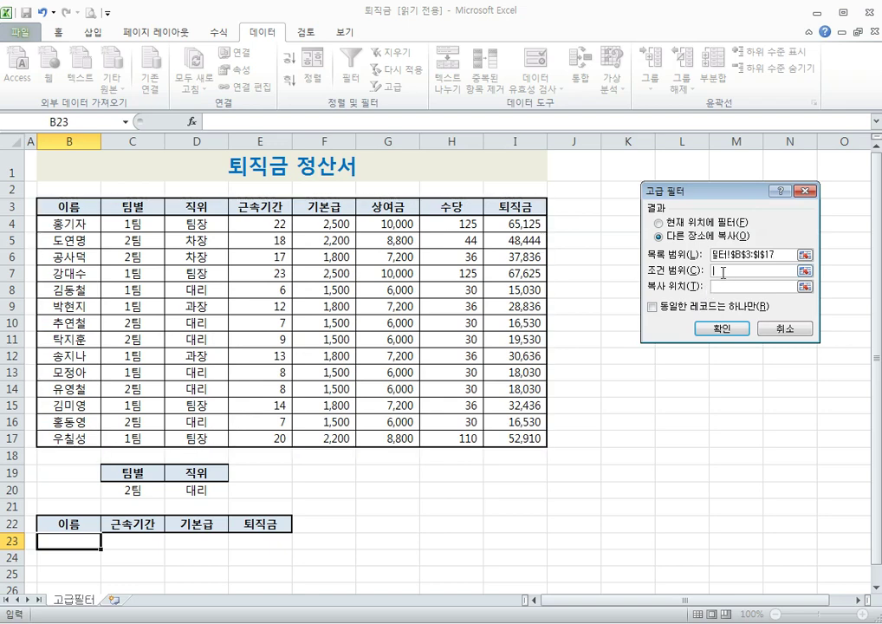
left_click_drag(129, 473, 200, 483)
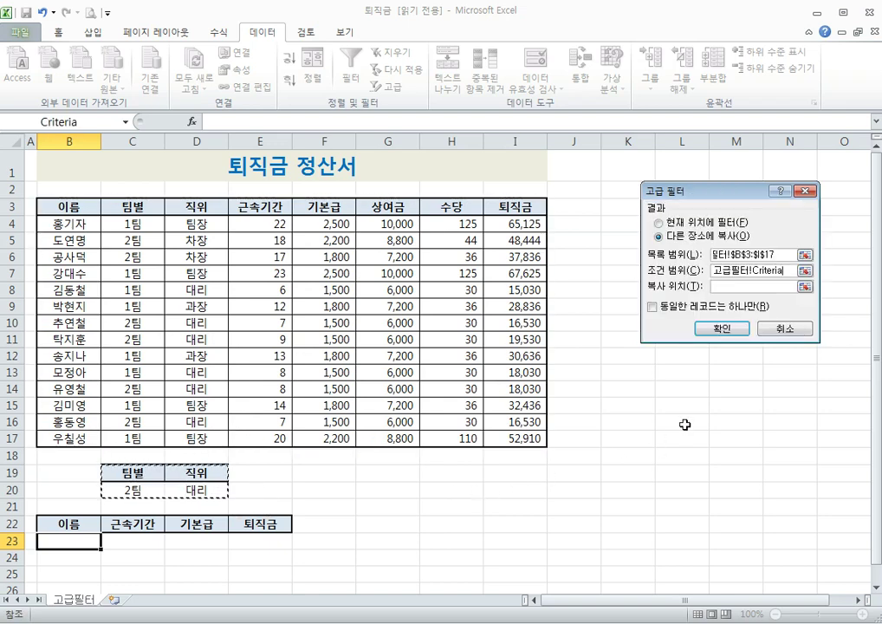
- Set the headers in B22:E22 as the copy destination and run the advanced filter
left_click(728, 285)
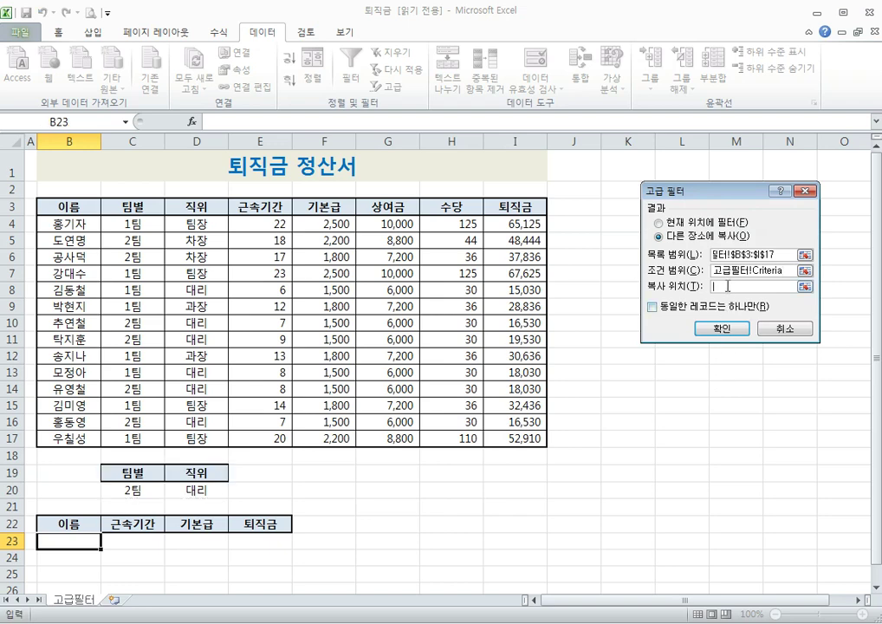
scroll(702, 414, "down", 3)
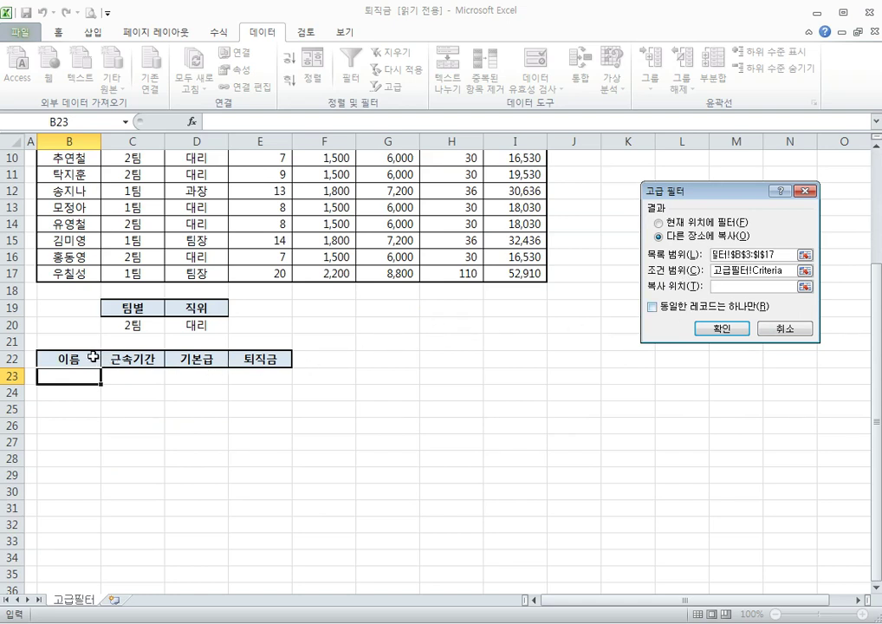
left_click_drag(86, 357, 228, 363)
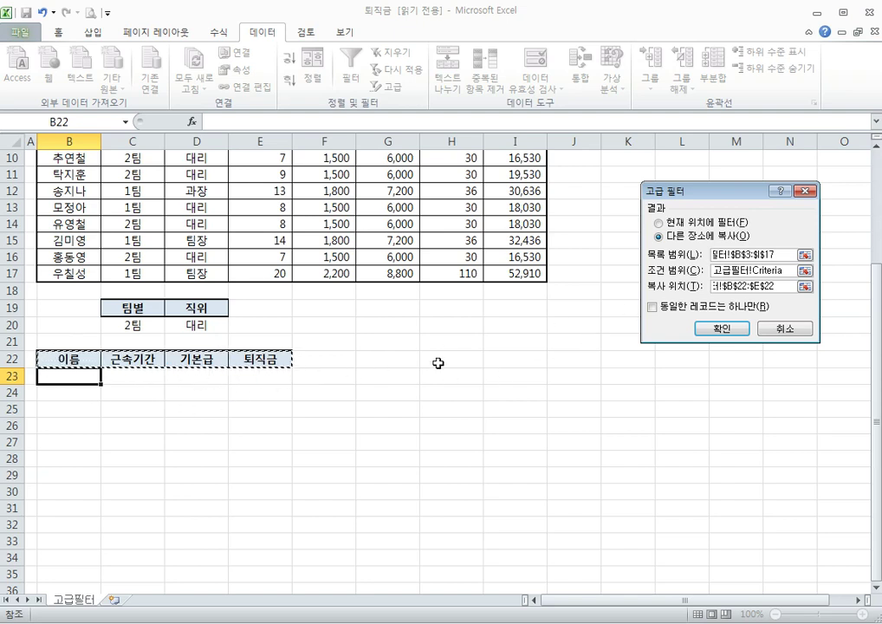
left_click(720, 331)
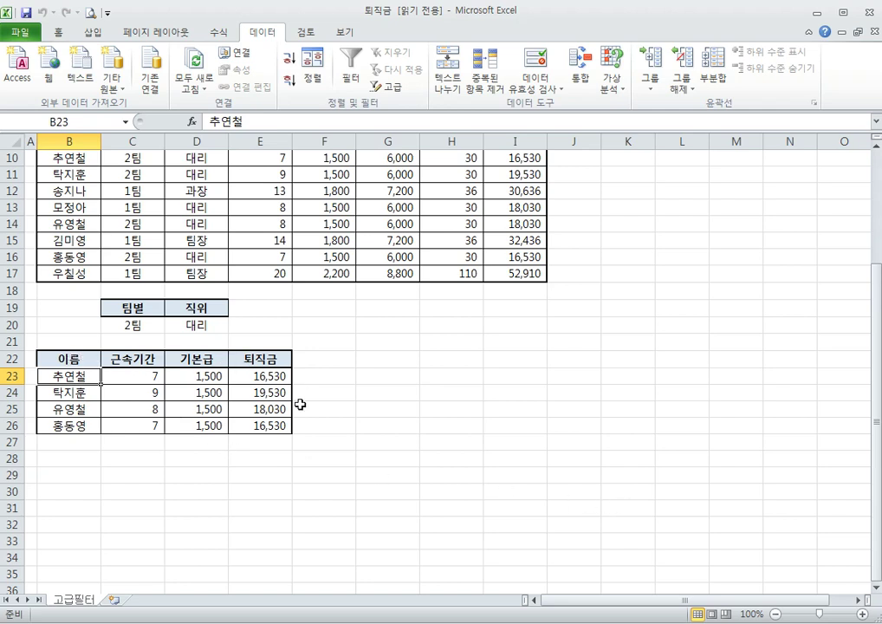
left_click(396, 86)
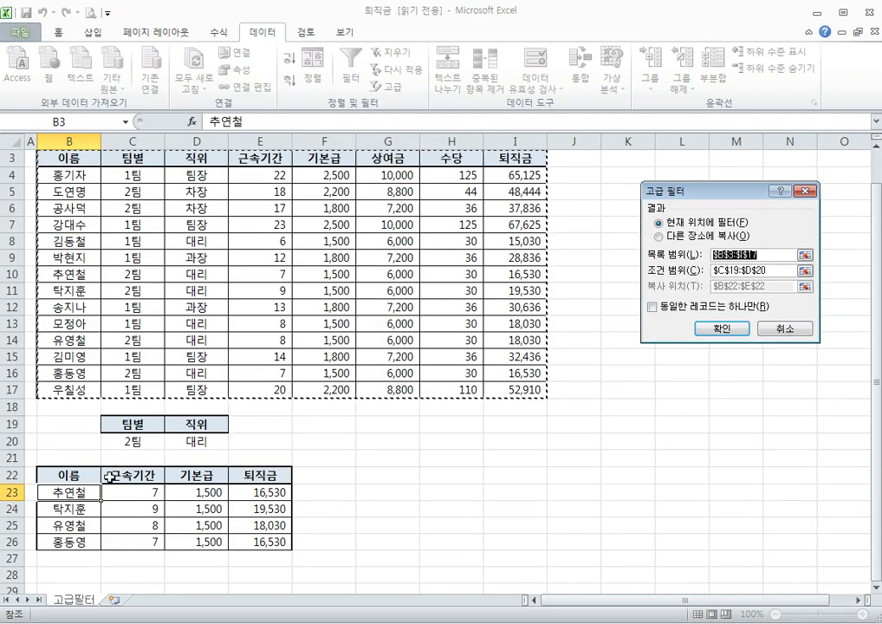
left_click_drag(12, 493, 12, 542)
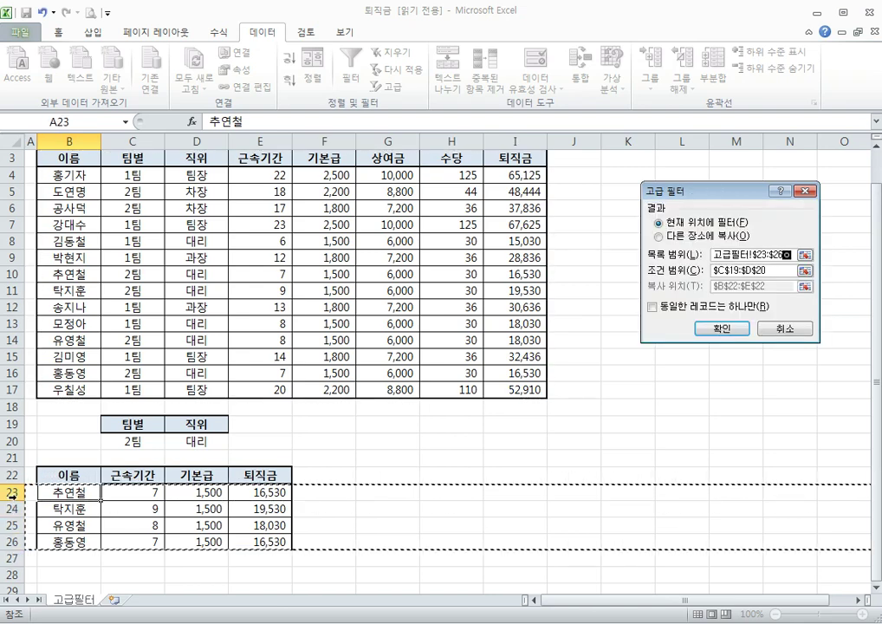
key("Escape")
- Delete rows 23 to 26 containing the extracted records, keeping the headers in row 22
left_click_drag(13, 493, 7, 541)
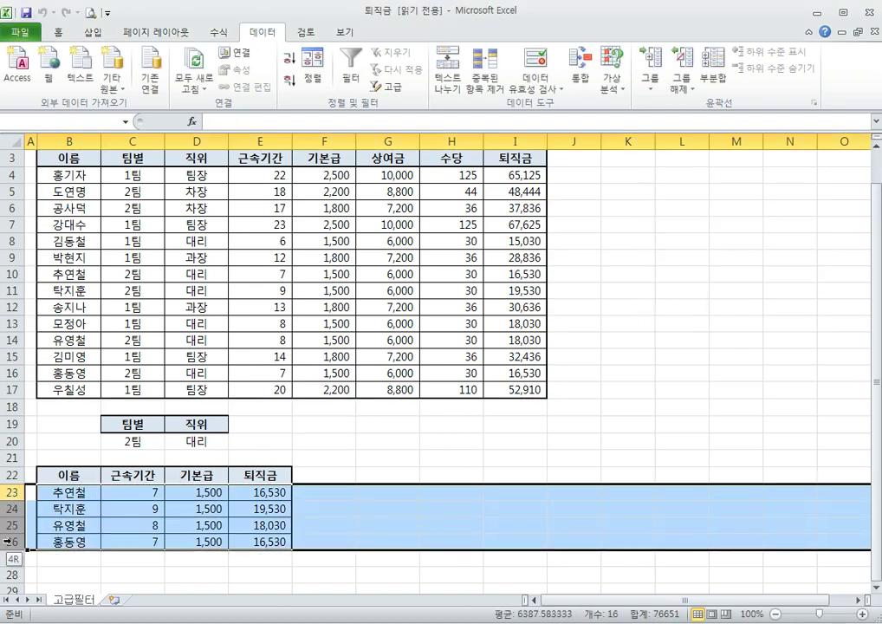
right_click(7, 541)
left_click(52, 434)
left_click(130, 492)
- Run the advanced filter to another location with only the header cell B22 as the copy destination
left_click(78, 479)
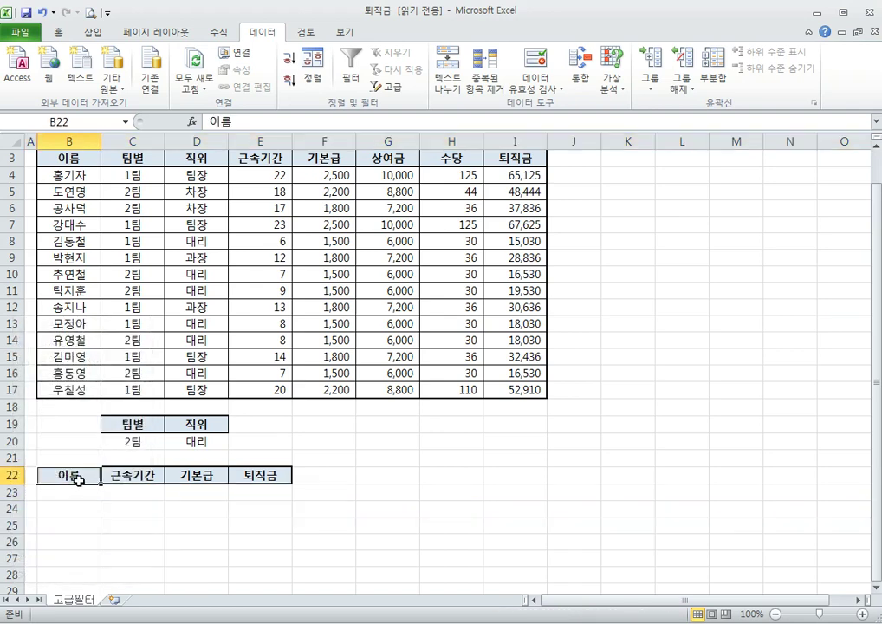
left_click_drag(78, 479, 276, 476)
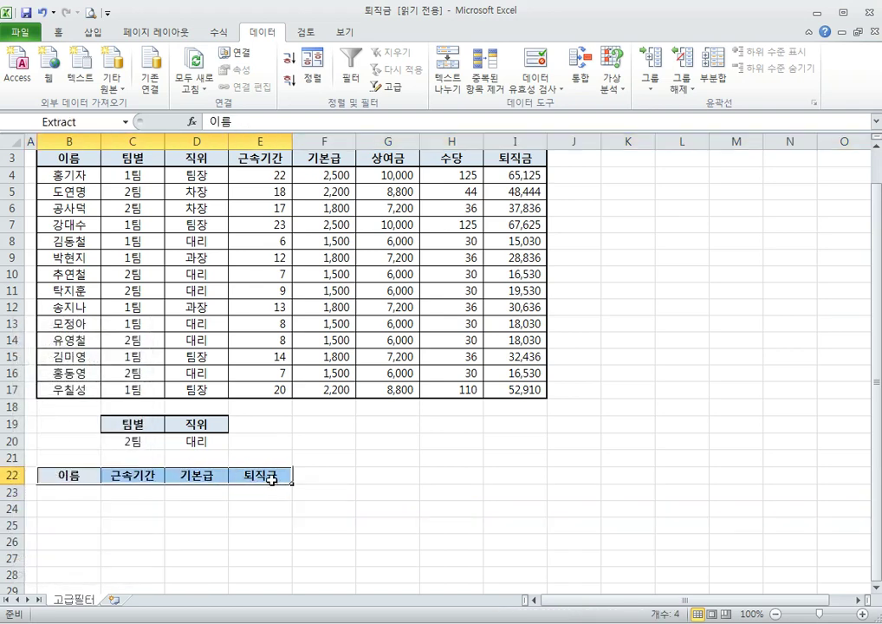
left_click(390, 87)
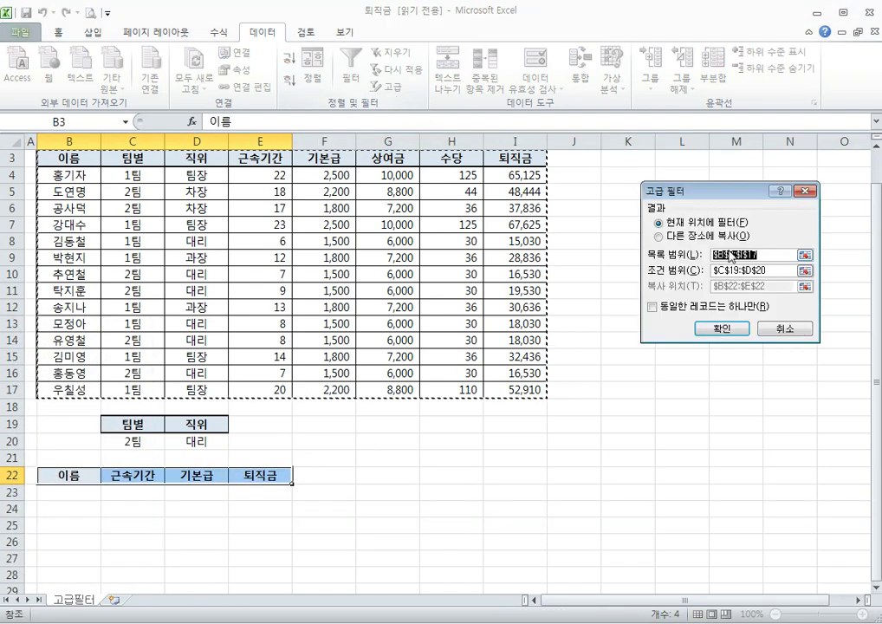
left_click(669, 235)
left_click_drag(770, 288, 698, 287)
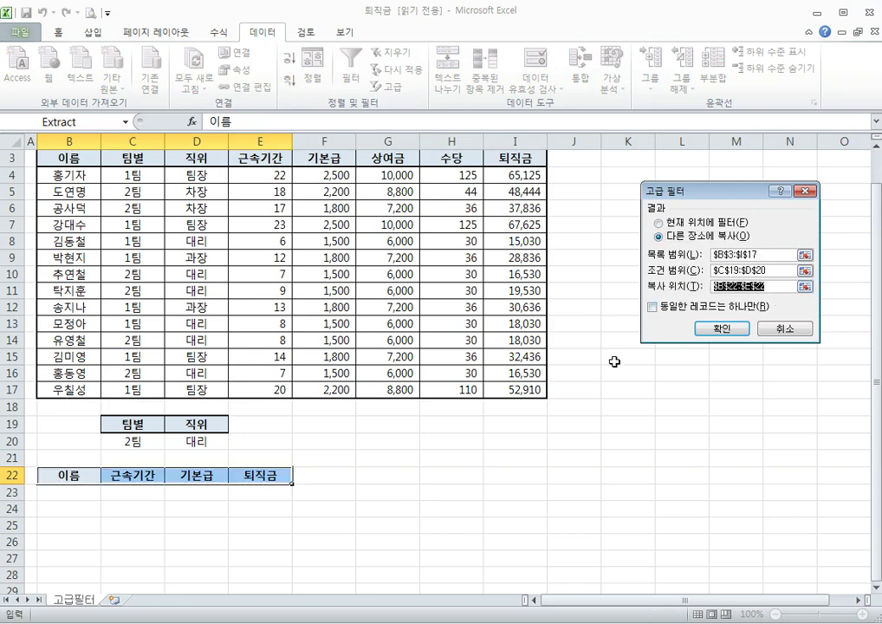
left_click(68, 475)
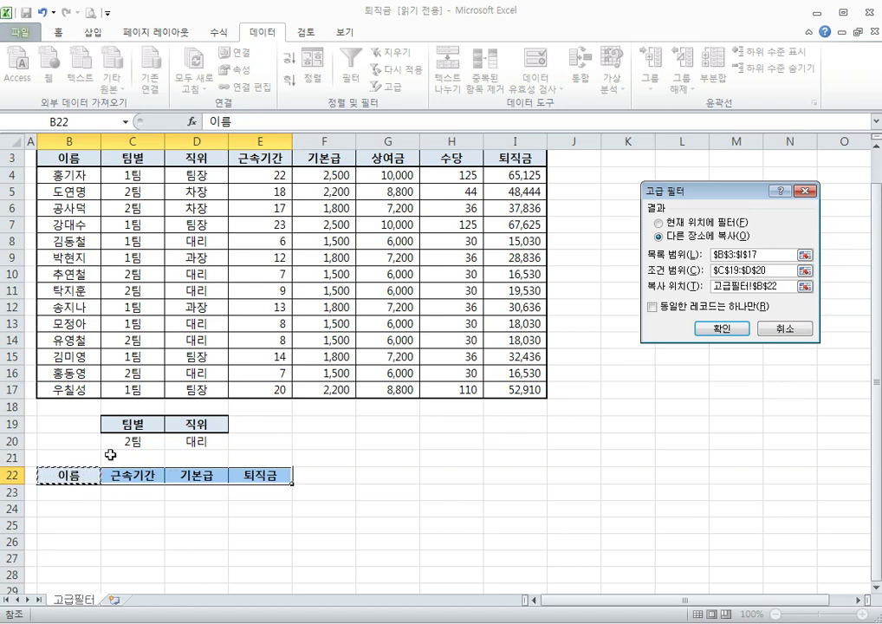
left_click(726, 330)
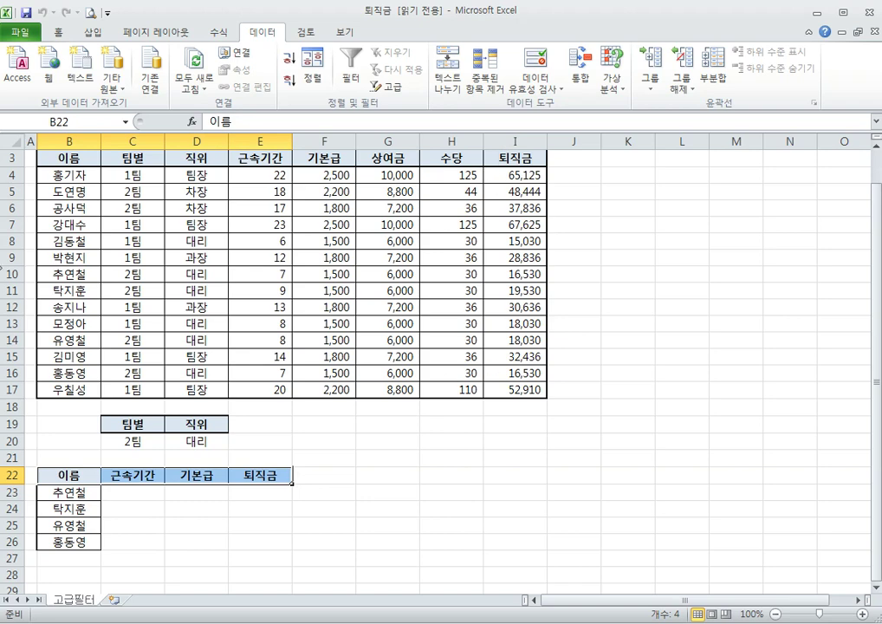
left_click(129, 476)
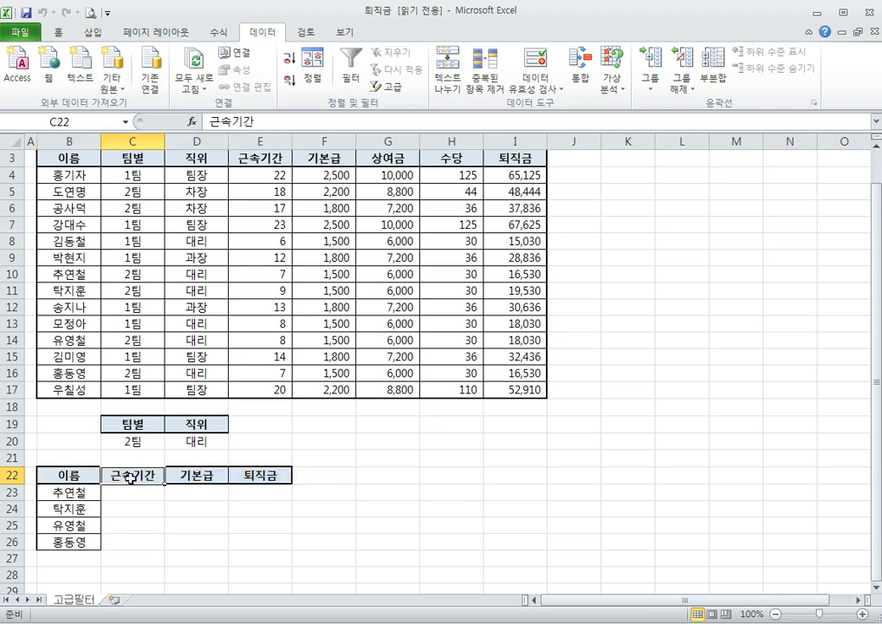
left_click(193, 476)
left_click(265, 479)
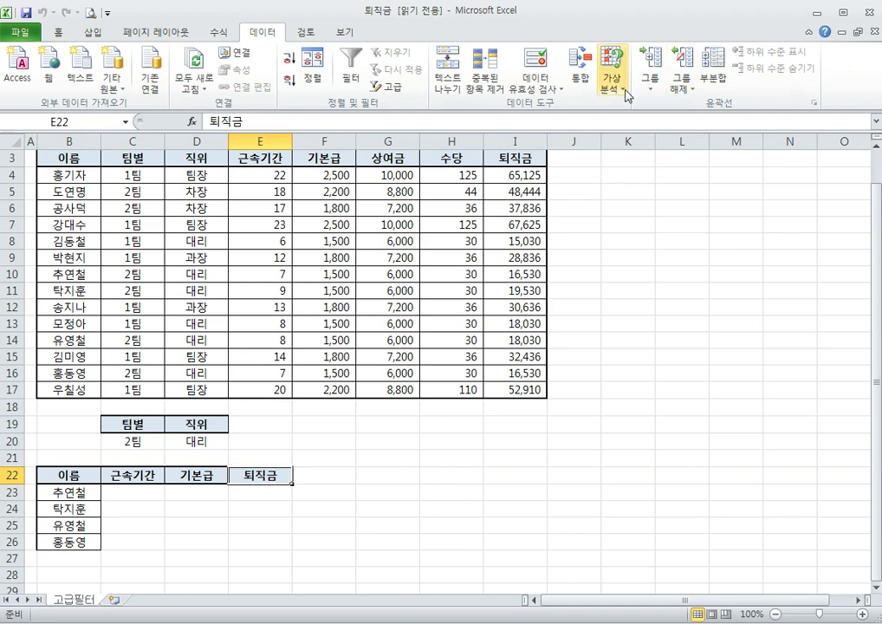
- Rerun the advanced filter to another location, using the full header range B22:E22 as the copy destination
left_click(389, 86)
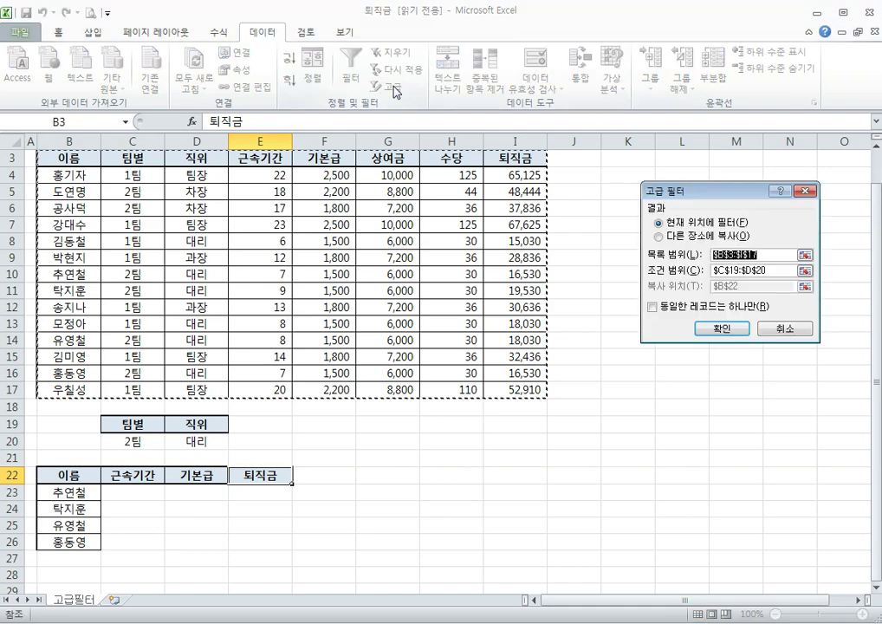
left_click(685, 236)
double_click(746, 287)
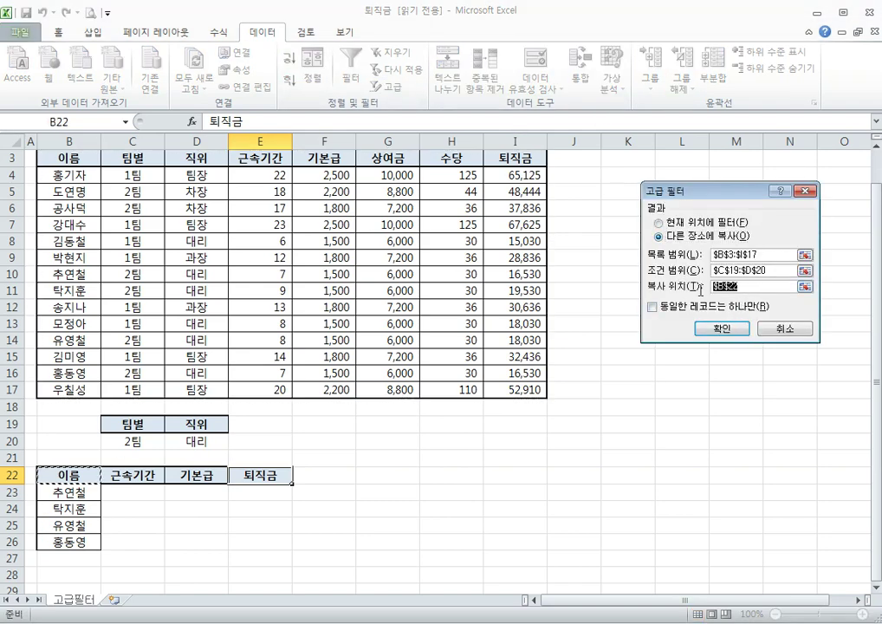
left_click_drag(69, 475, 247, 477)
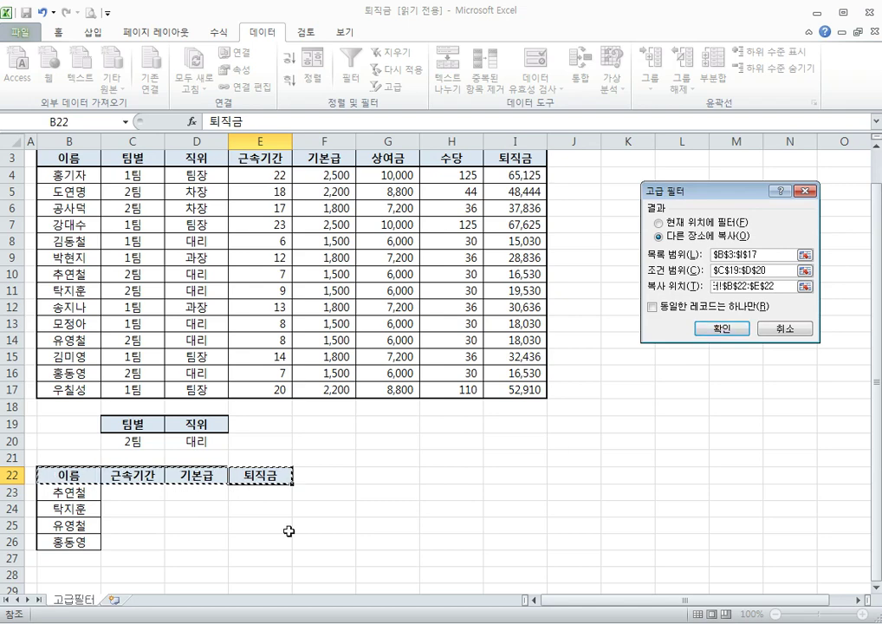
left_click(720, 329)
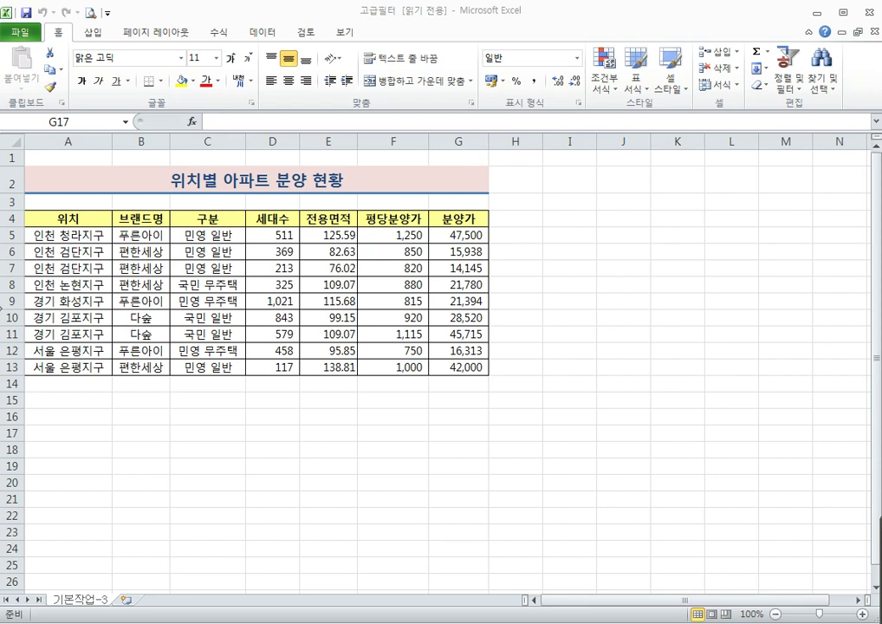
left_click(139, 402)
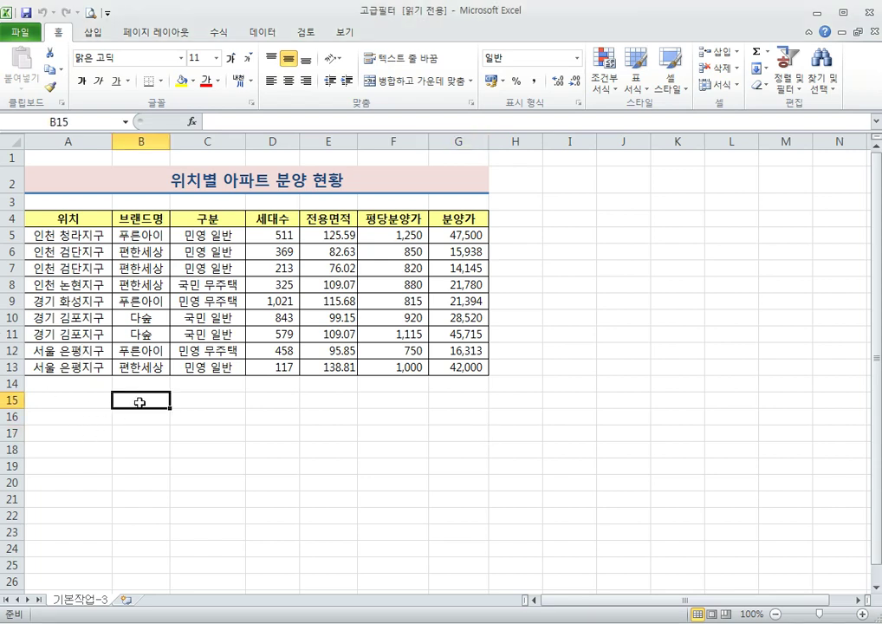
left_click(204, 400)
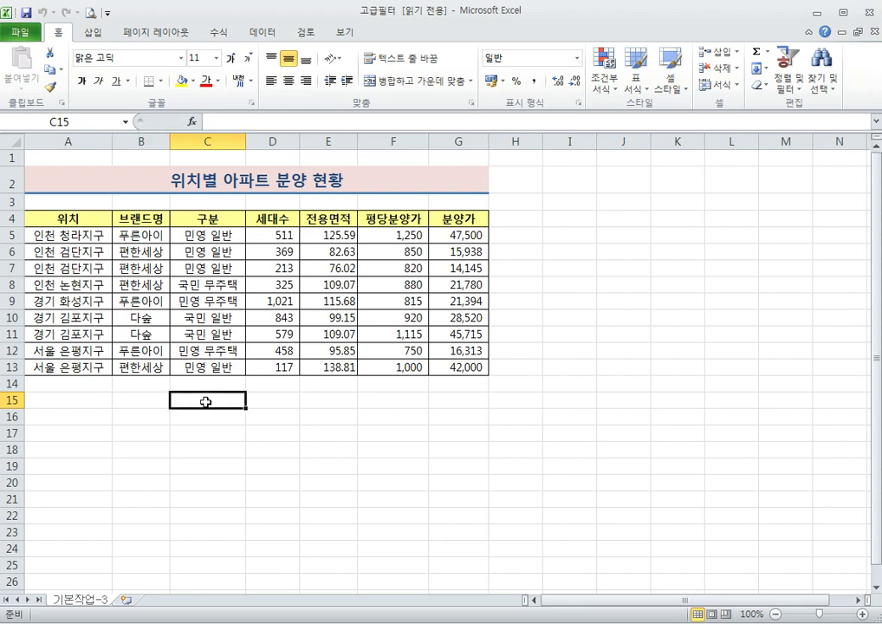
left_click(156, 403)
left_click_drag(156, 403, 307, 444)
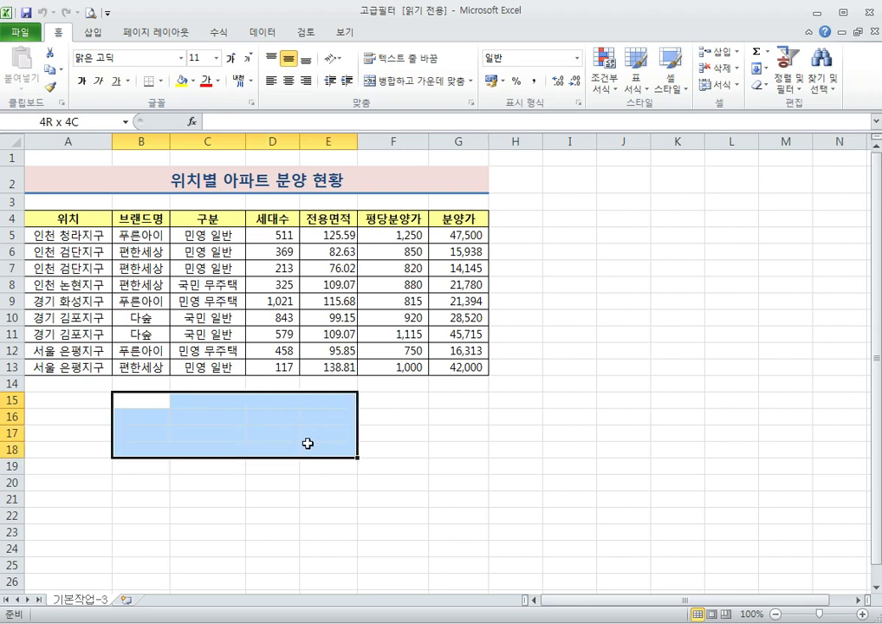
left_click_drag(308, 444, 221, 414)
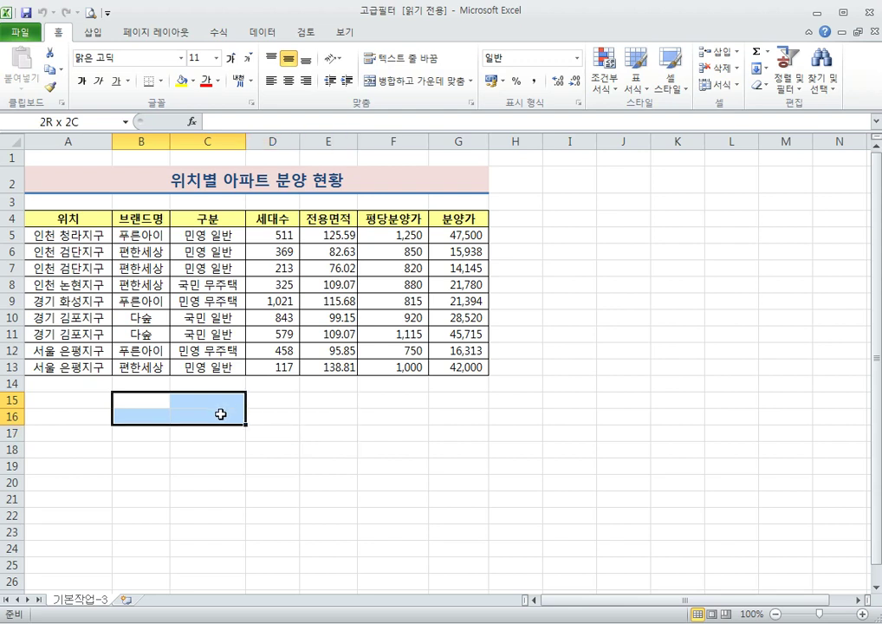
left_click_drag(221, 414, 219, 412)
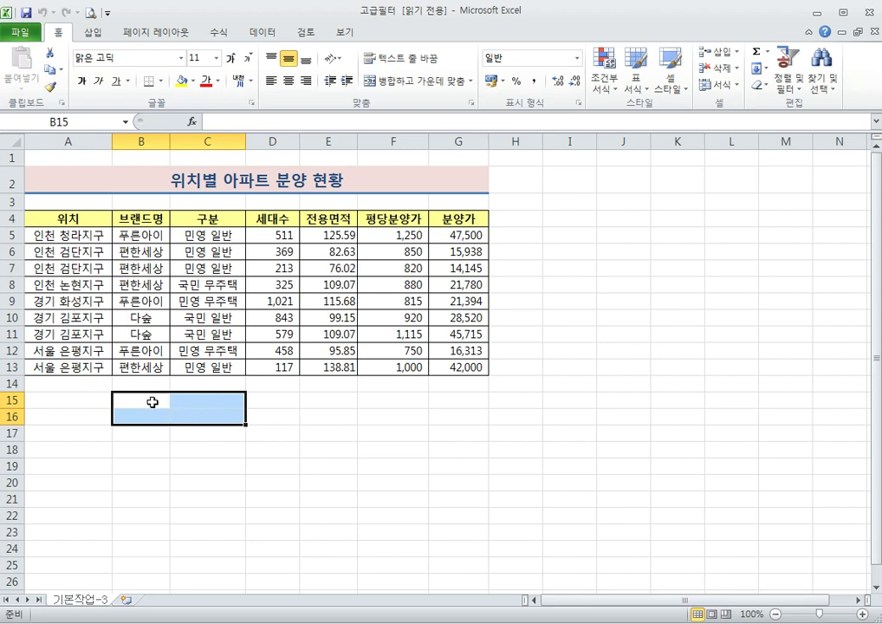
left_click_drag(152, 401, 348, 440)
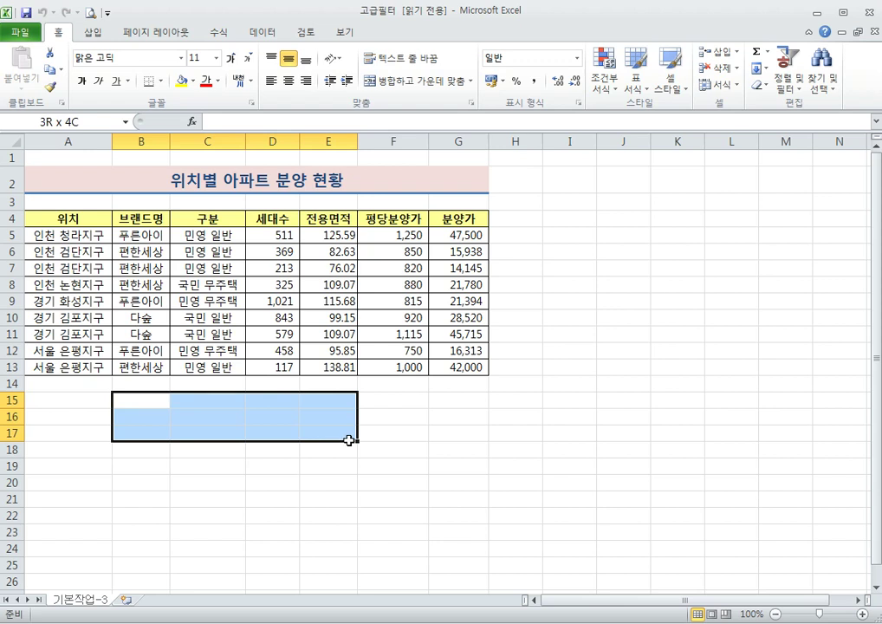
left_click_drag(348, 440, 351, 445)
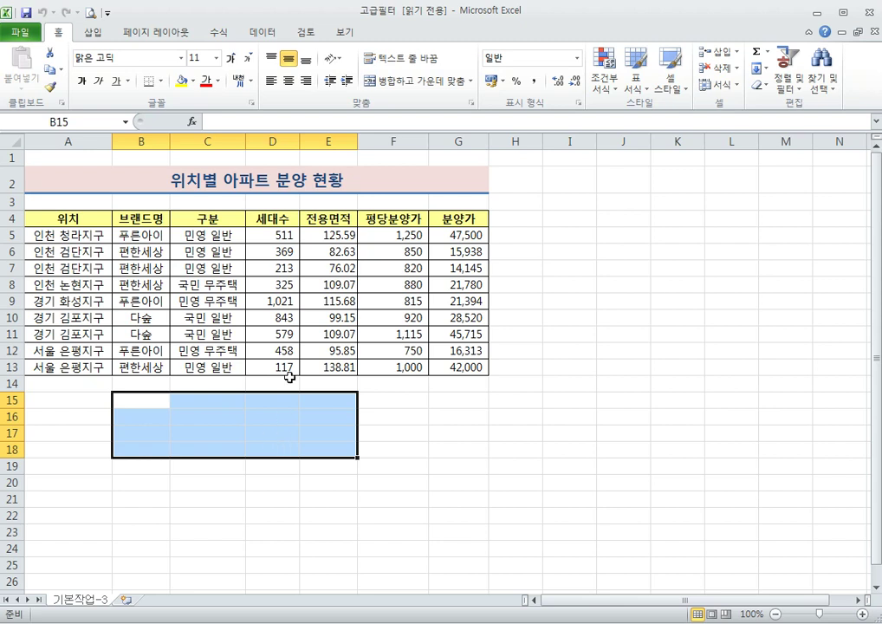
left_click(147, 397)
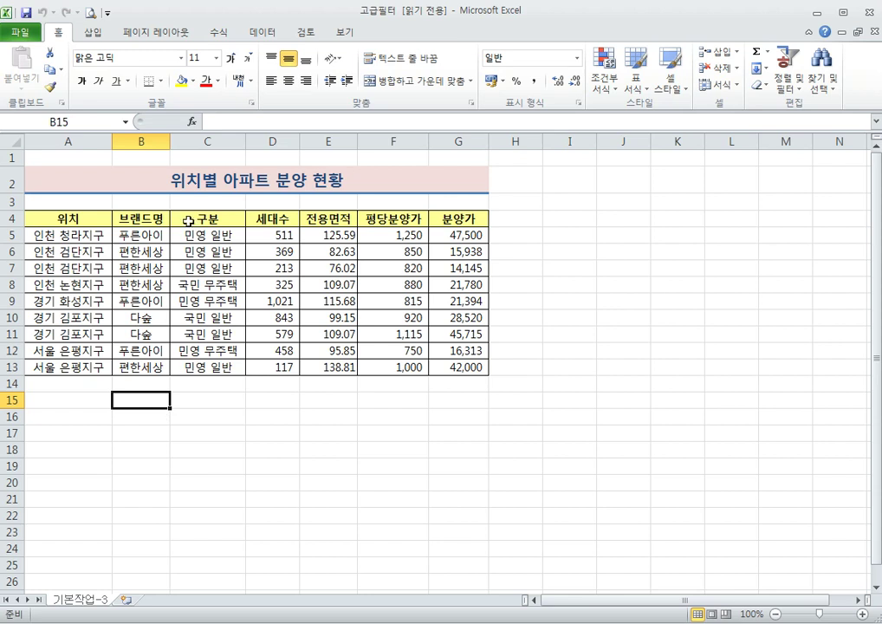
- Copy the 브랜드명 and 구분 headers from row 4 to B15:C15 as the criteria headers
left_click(158, 219)
left_click(221, 223, "ctrl")
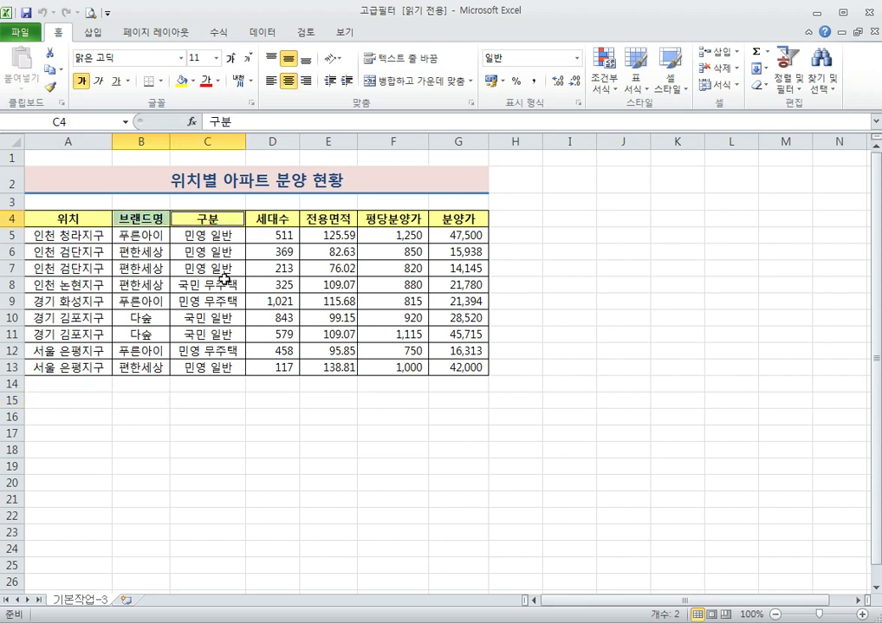
key("ctrl+c")
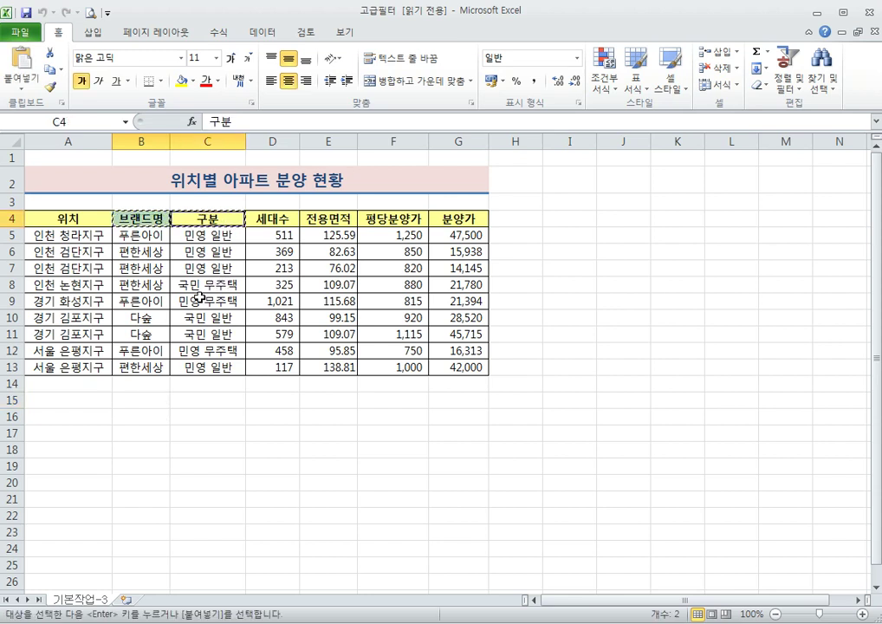
left_click(151, 399)
key("Return")
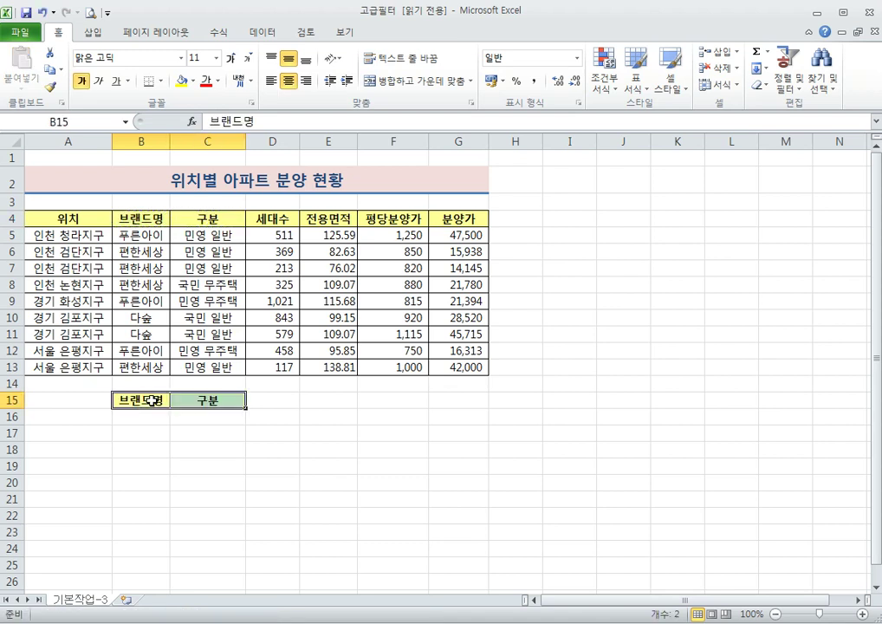
- Copy the values 편한세상 and 민영 일반 from B6:C6 into B16:C16 beneath the criteria headers
left_click(132, 417)
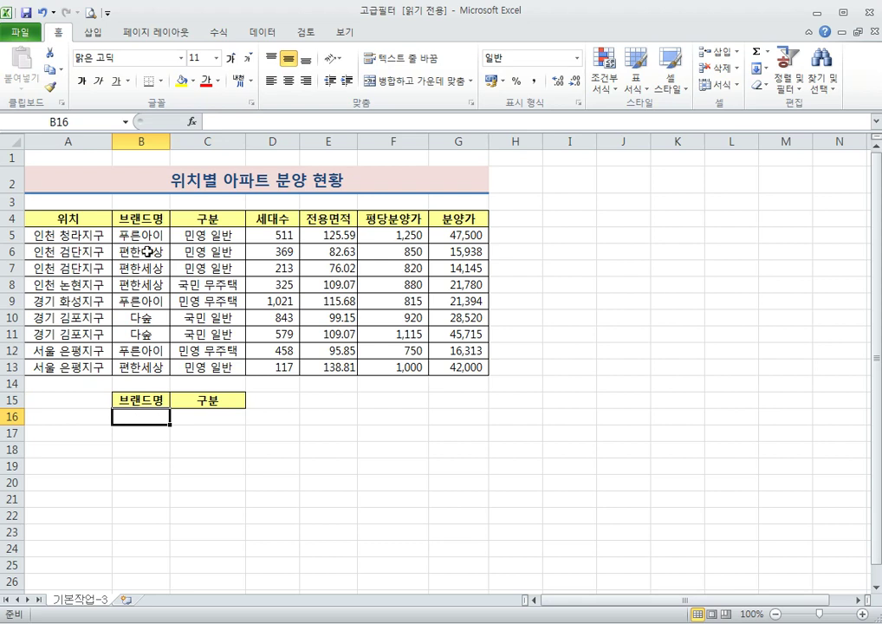
mouse_move(141, 253)
left_mouse_down()
mouse_move(196, 253)
mouse_move(152, 256)
left_mouse_up()
left_click(199, 252)
left_click(216, 264)
left_click(199, 252)
left_click(147, 252)
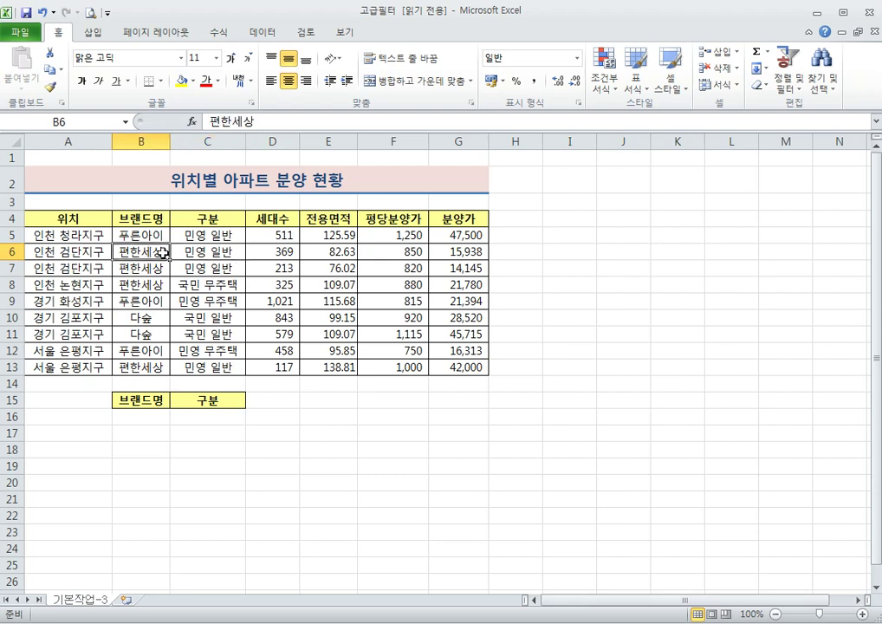
left_click(204, 252)
left_click(147, 251)
left_click_drag(148, 251, 205, 252)
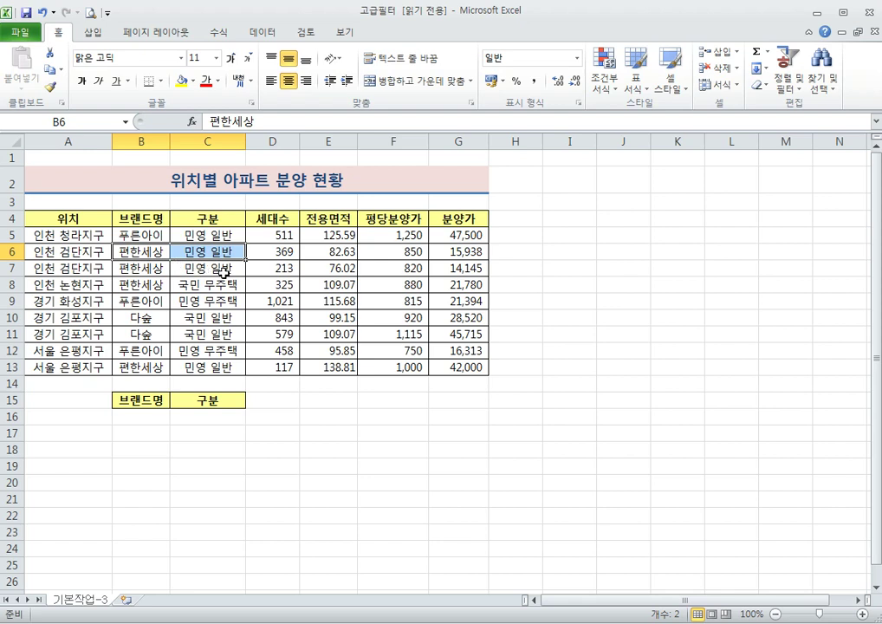
key("ctrl+c")
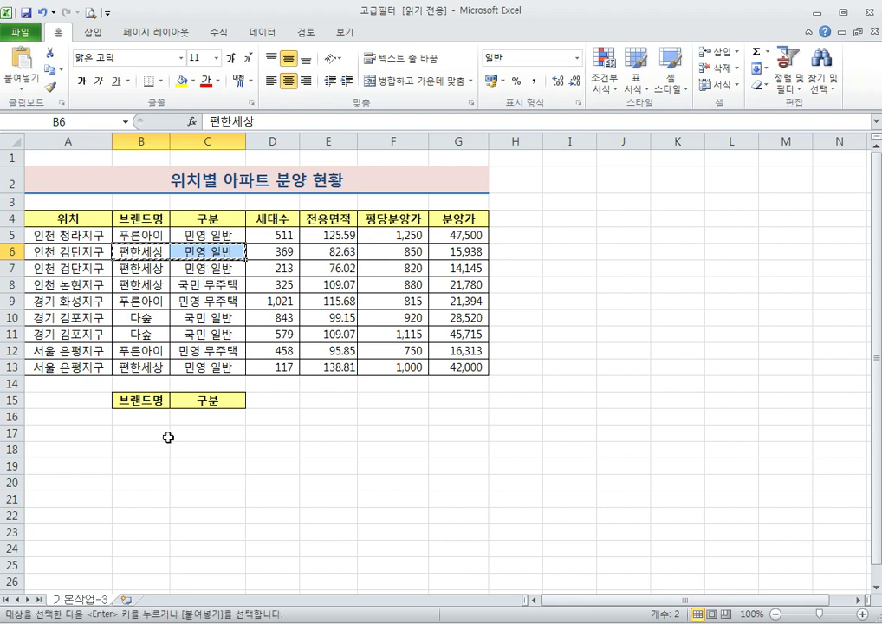
left_click(148, 417)
key("Return")
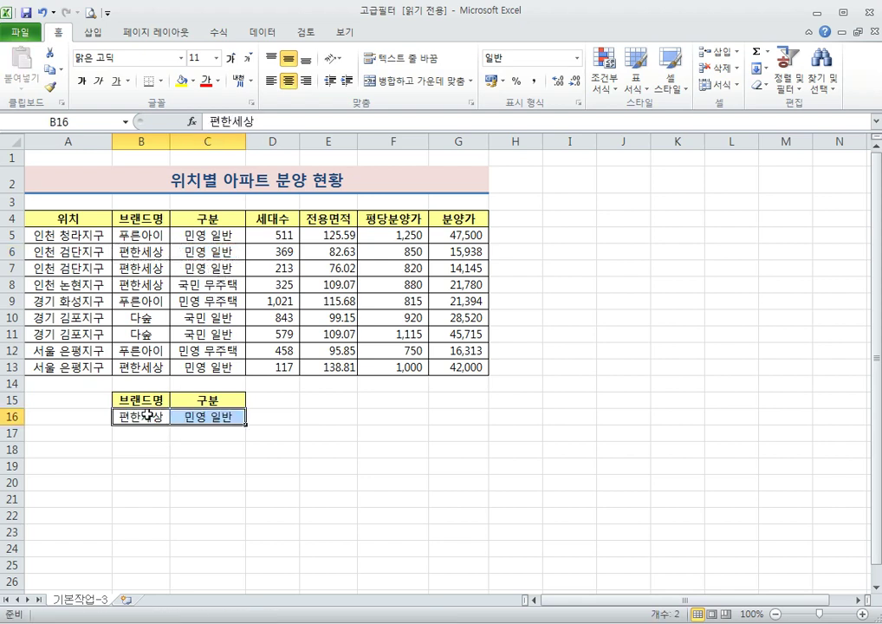
- Start an advanced filter with list range A4:G13 and criteria range B15:C16
left_click(184, 447)
left_click(192, 417)
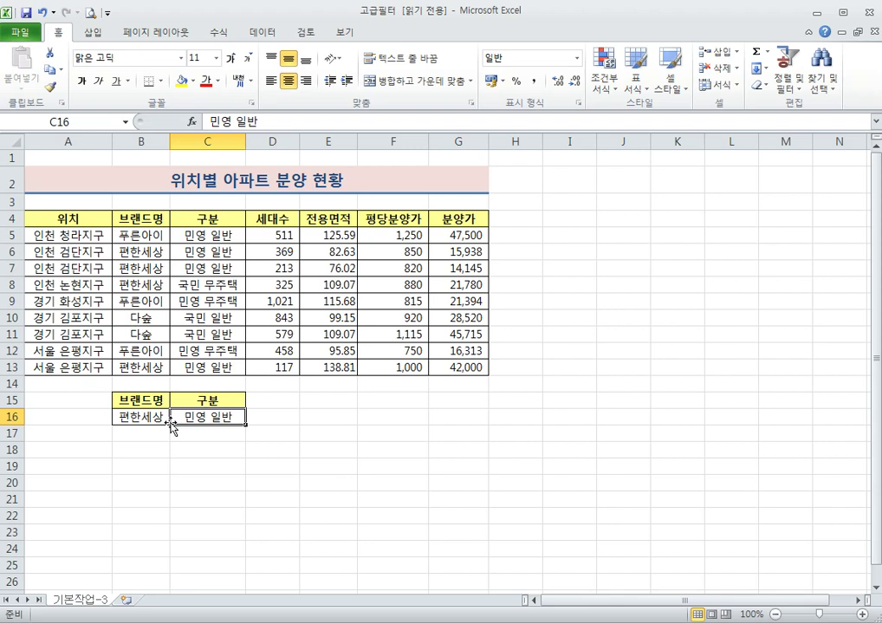
left_click(71, 451)
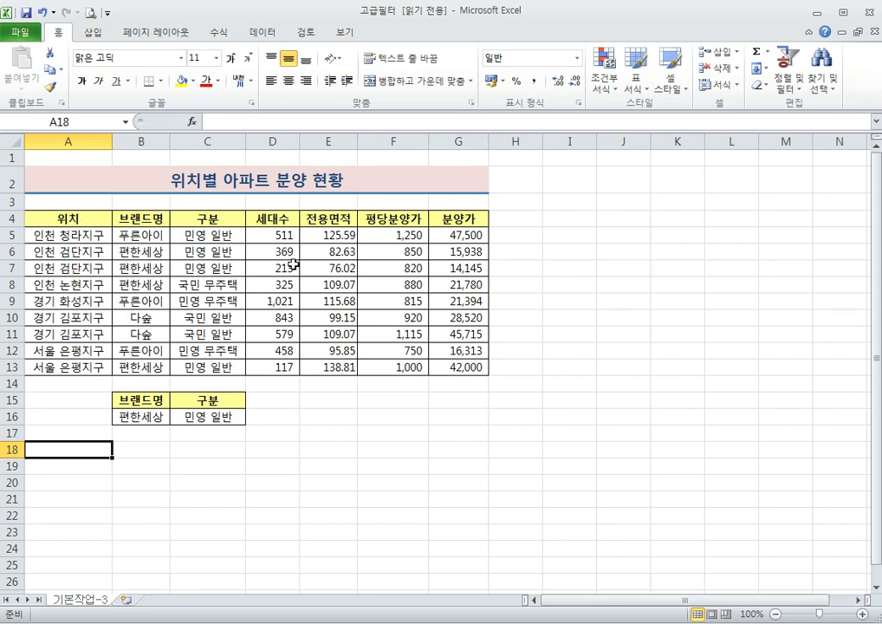
left_click(270, 35)
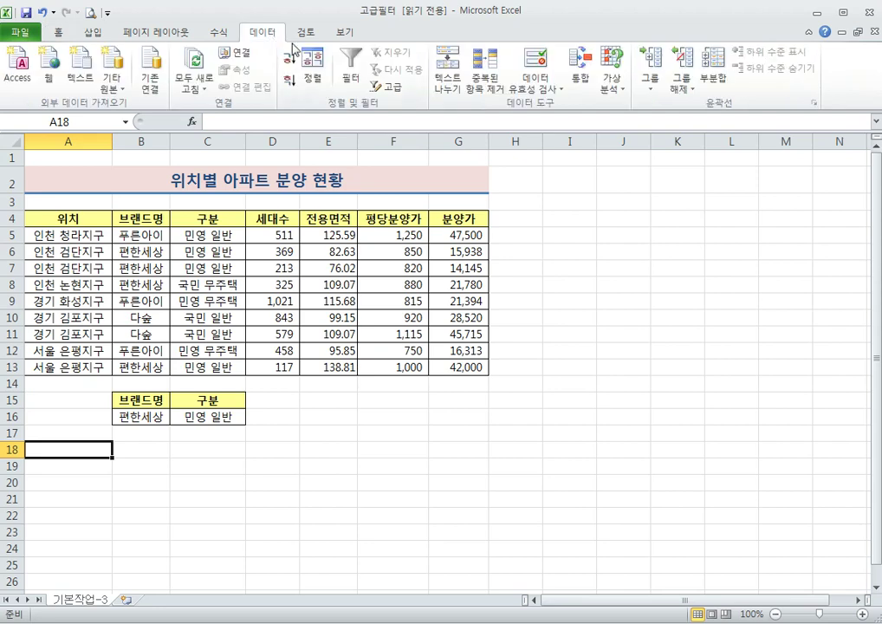
left_click(387, 87)
left_click(734, 253)
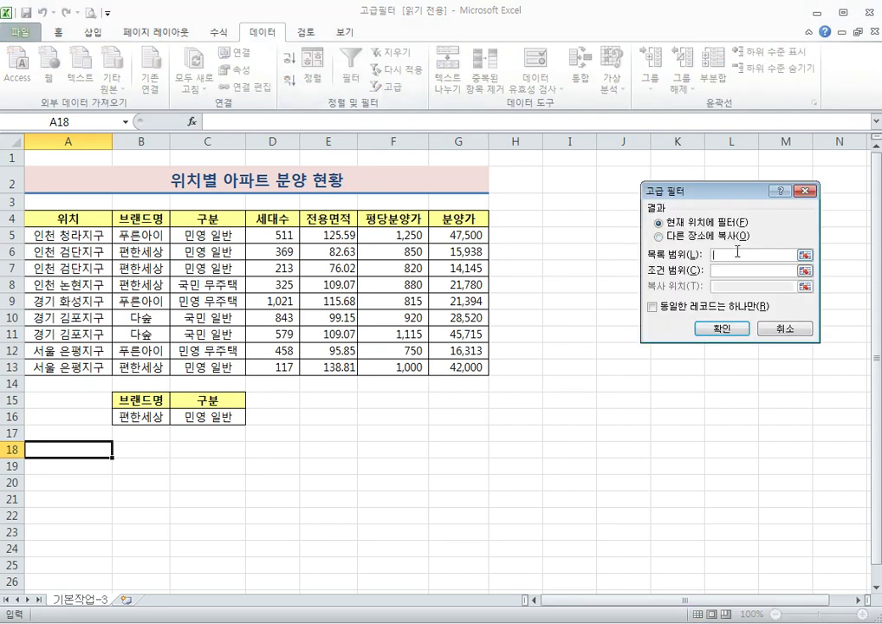
left_click_drag(43, 218, 435, 369)
left_click(723, 271)
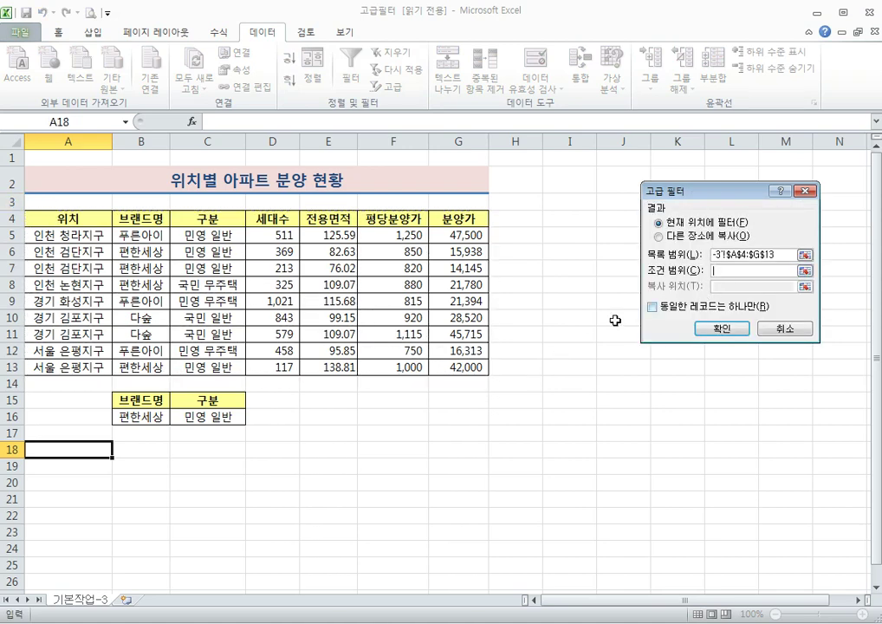
left_click_drag(143, 399, 187, 417)
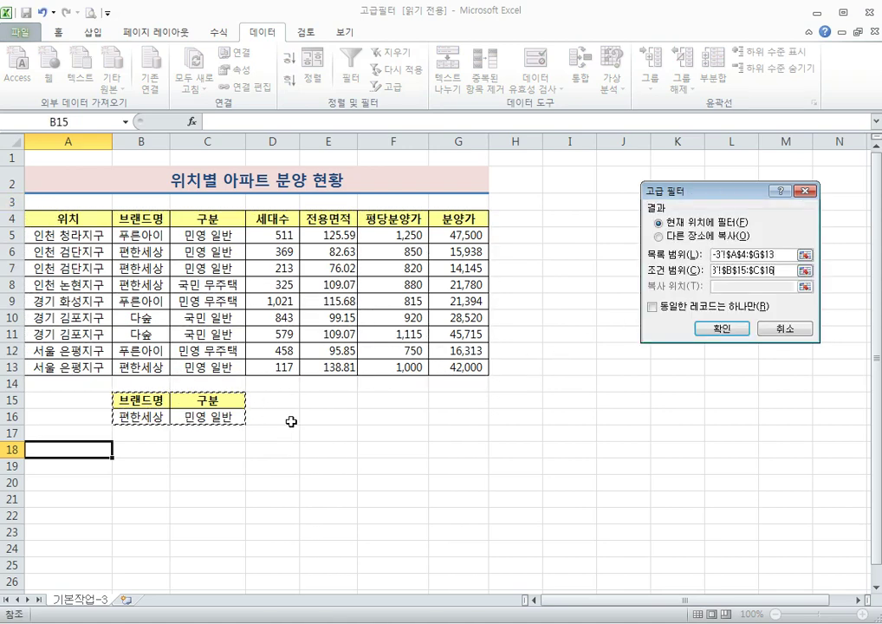
- Set the advanced filter to copy to another location at A18 and run it
left_click(692, 237)
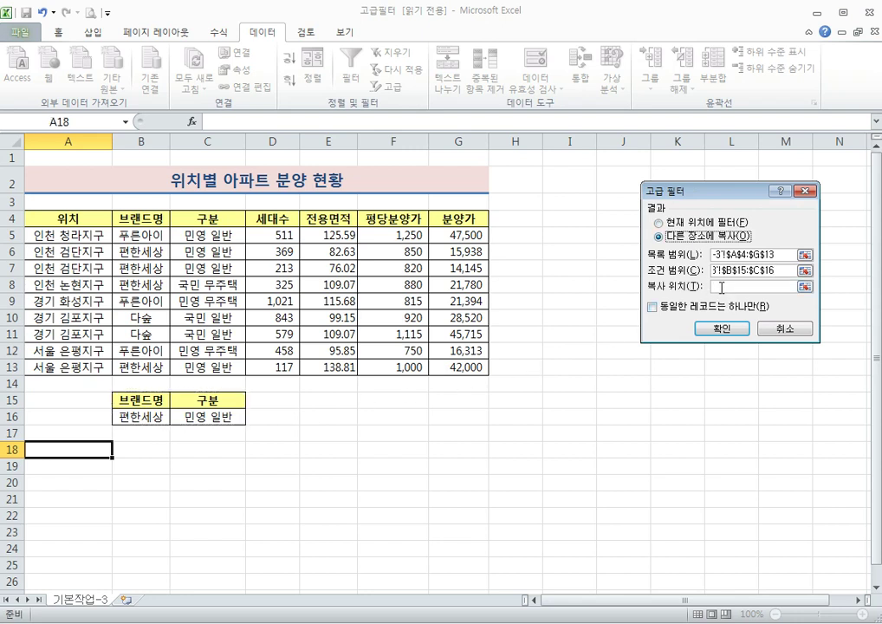
left_click(721, 286)
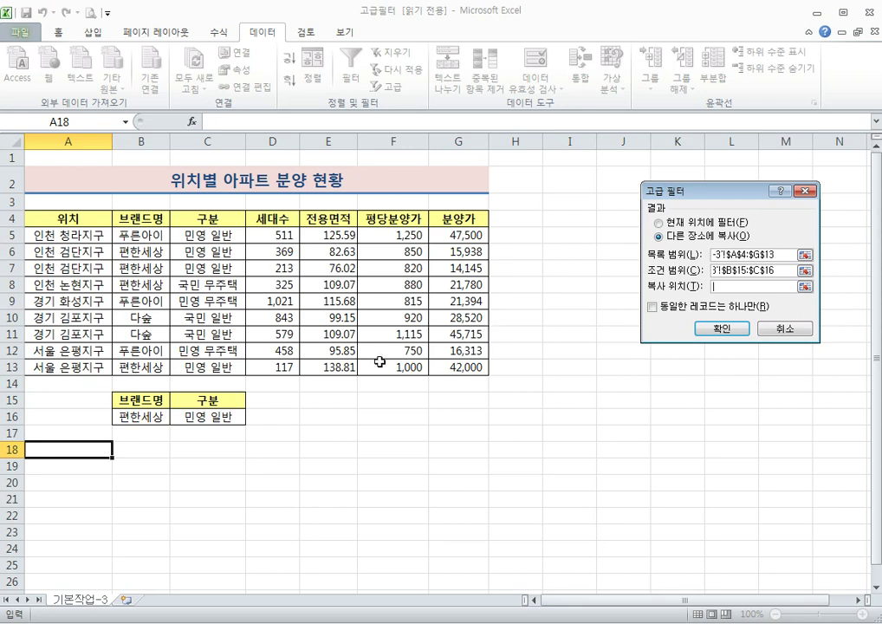
left_click(68, 449)
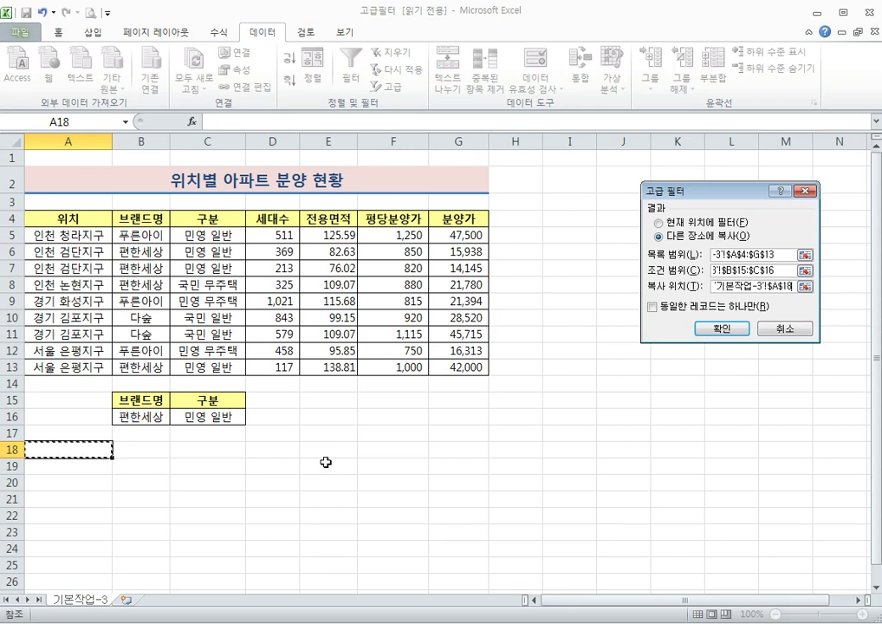
left_click(723, 329)
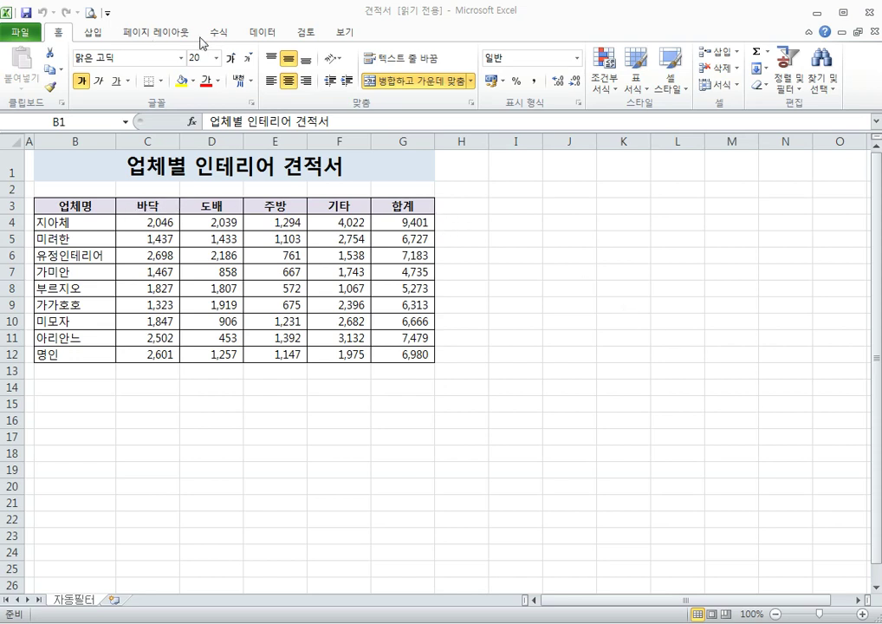
- Try the automatic filter on the merged title cell B1, view its filter list, and turn the filter off
left_click(257, 37)
left_click(262, 33)
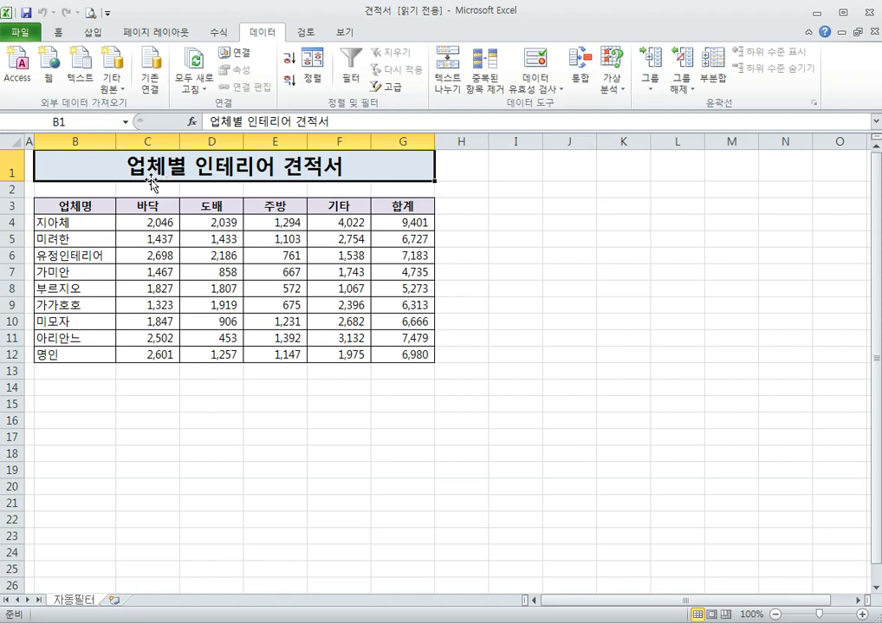
left_click(350, 81)
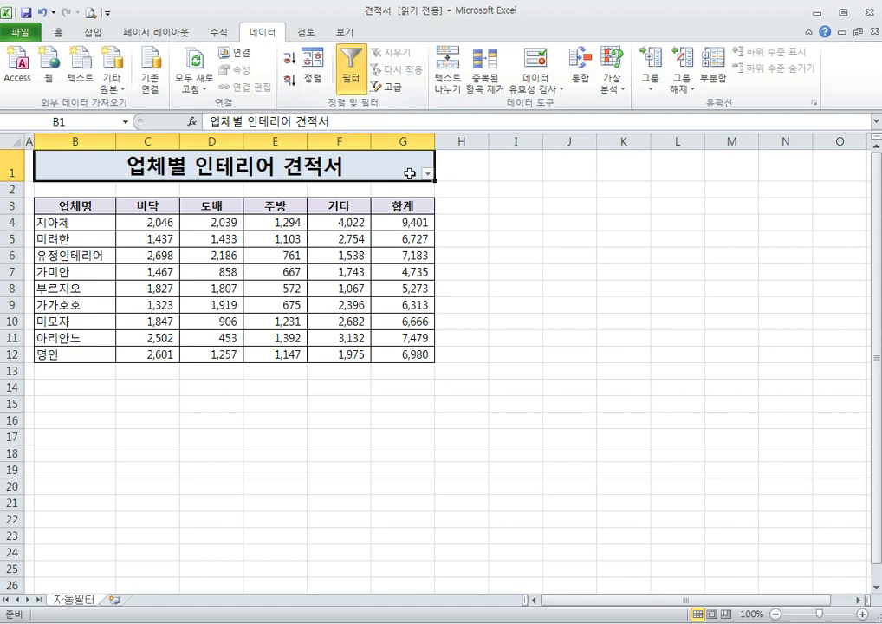
left_click(429, 177)
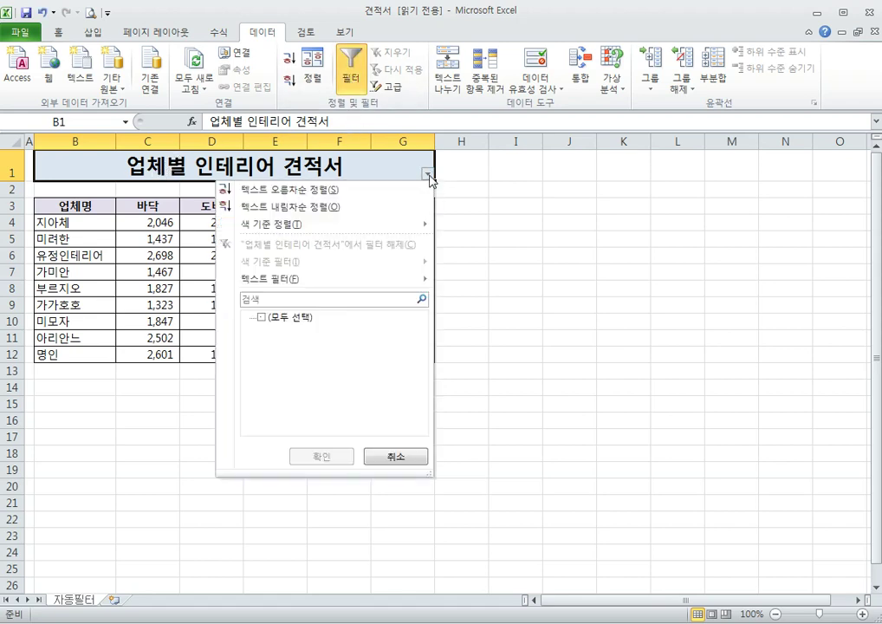
left_click(429, 178)
left_click(351, 78)
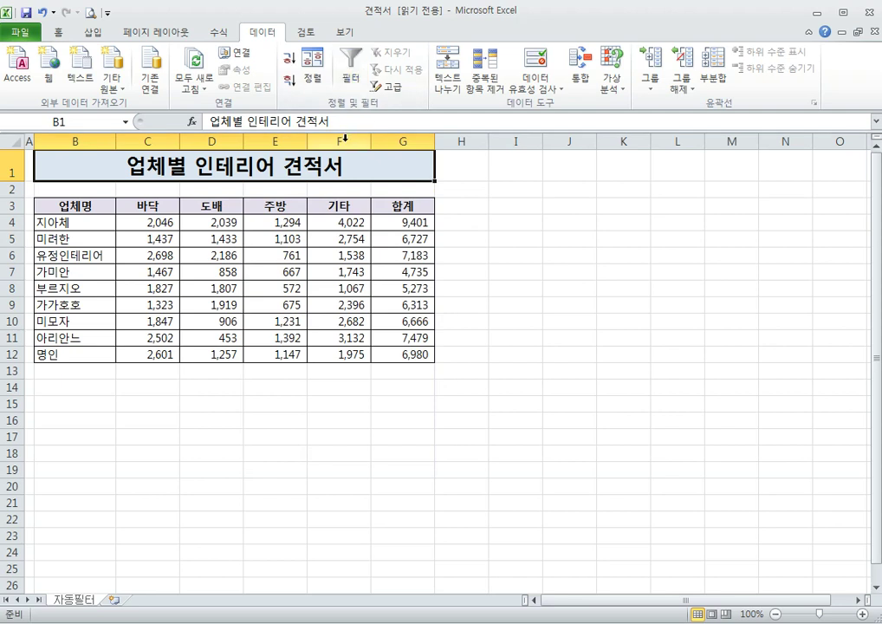
- Turn on the automatic filter for the header row 3 of the interior estimate table
left_click_drag(86, 205, 413, 211)
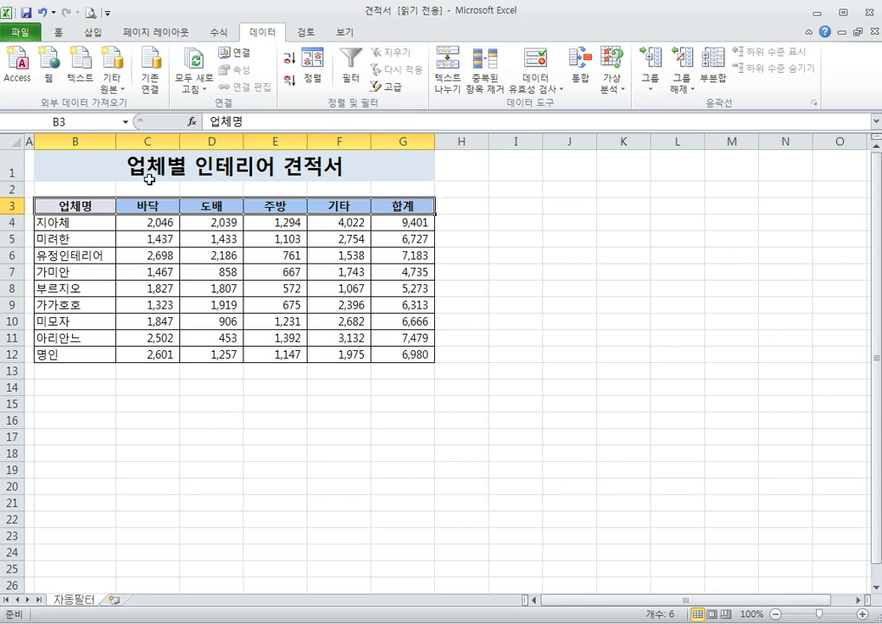
left_click(7, 205)
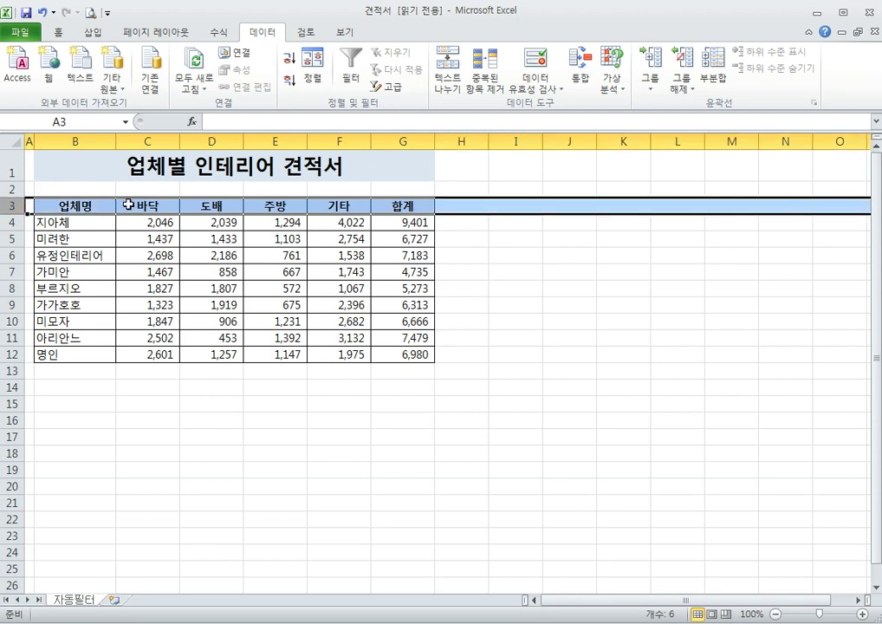
left_click(352, 78)
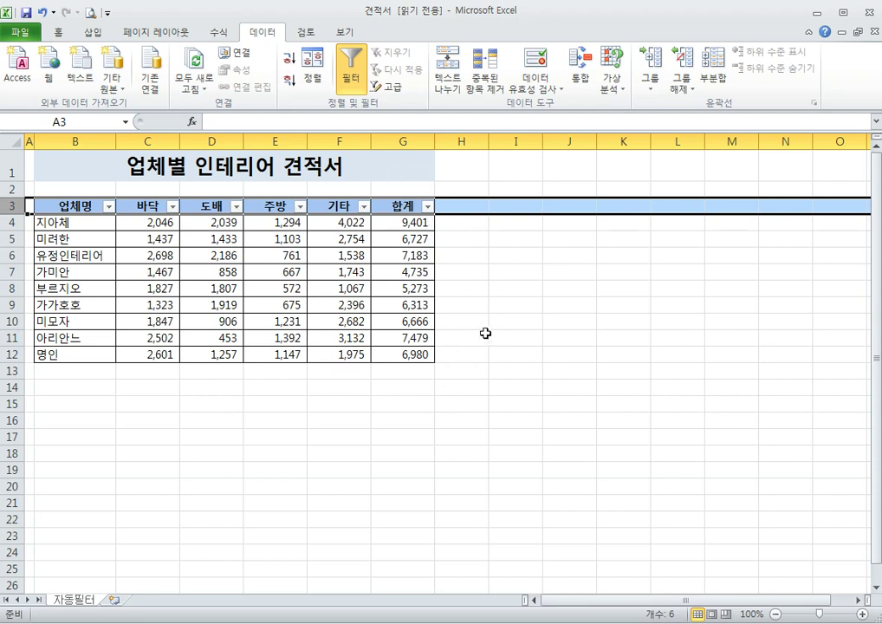
- Filter the 합계 column to show only the values 7,183, 7,479 and 9,401
left_click(427, 206)
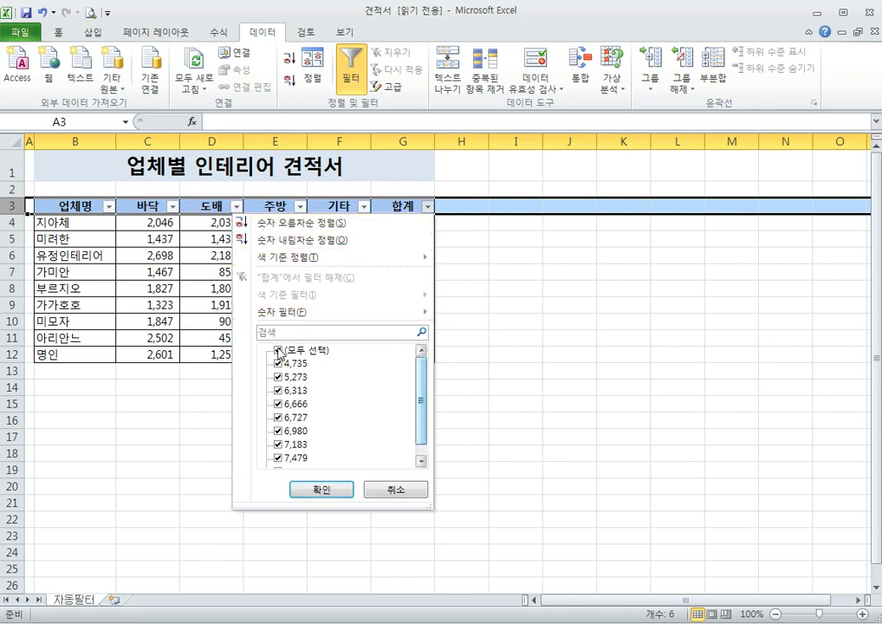
left_click(323, 355)
scroll(422, 384, "down", 1)
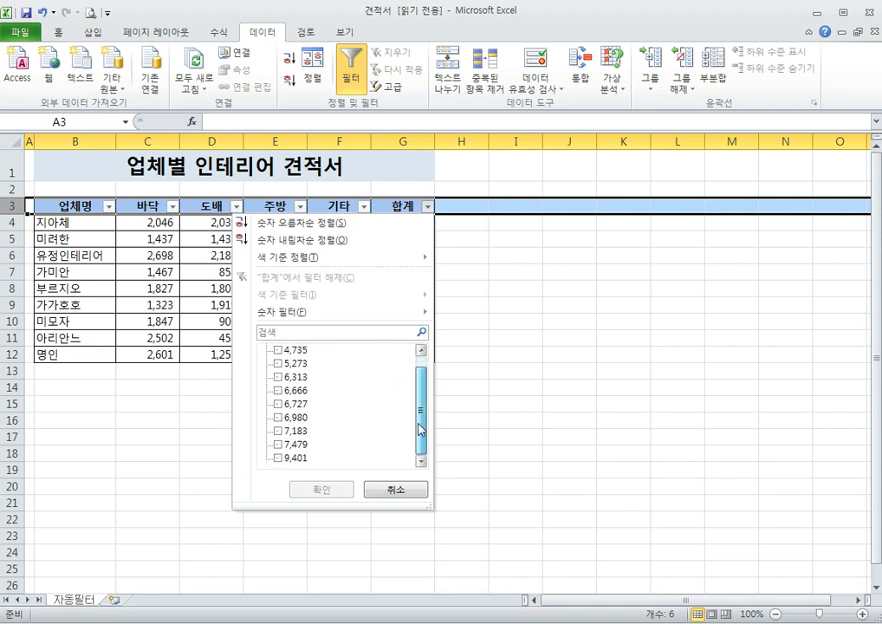
left_click(278, 458)
left_click(280, 445)
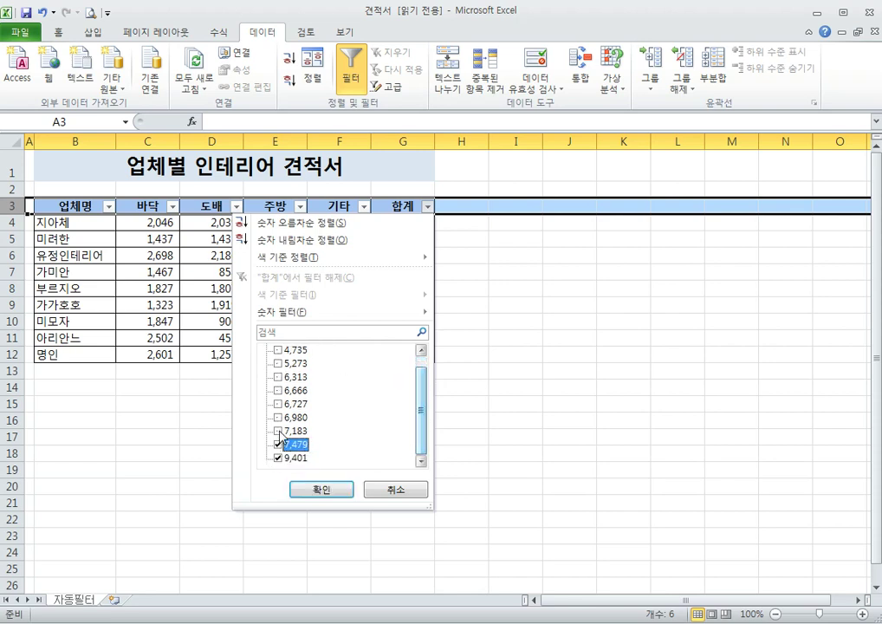
left_click(279, 430)
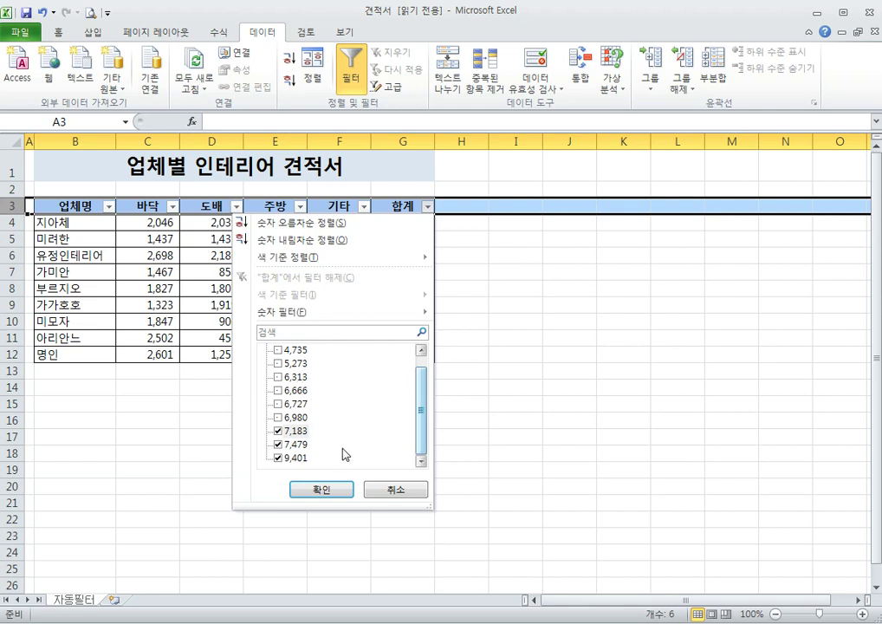
left_click(343, 496)
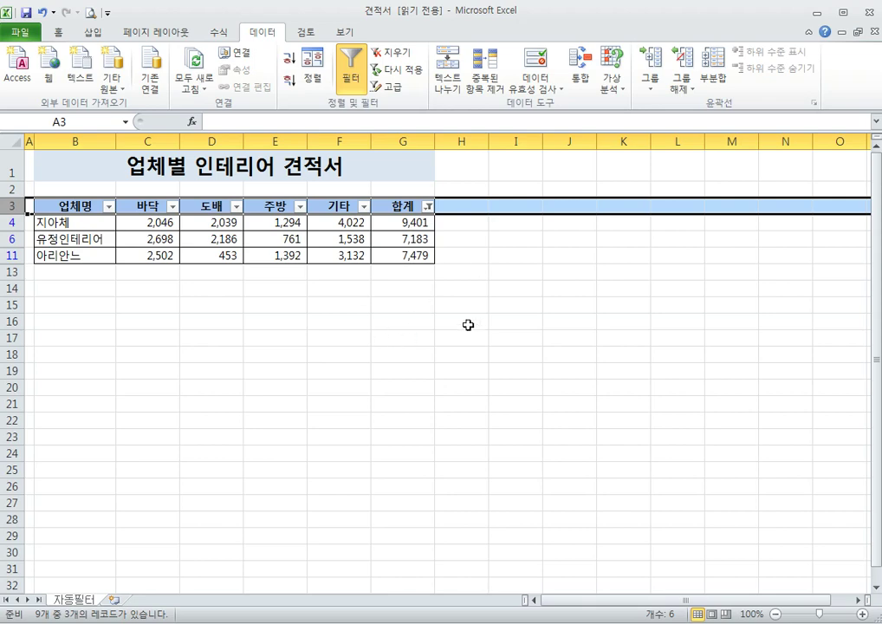
- Reselect all values in the 합계 filter list to bring back every row of the estimate table
left_click(427, 207)
left_click(278, 350)
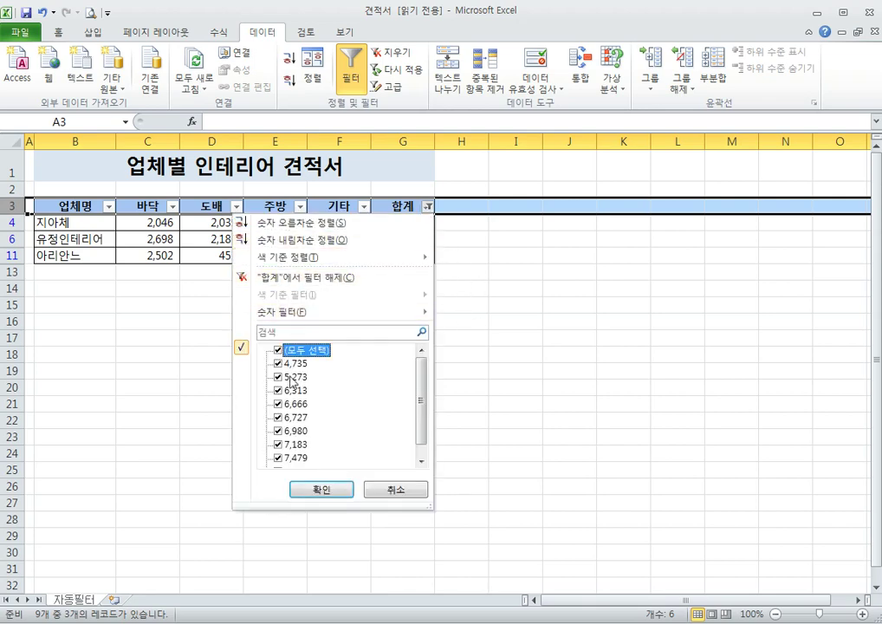
left_click(325, 490)
left_click(510, 419)
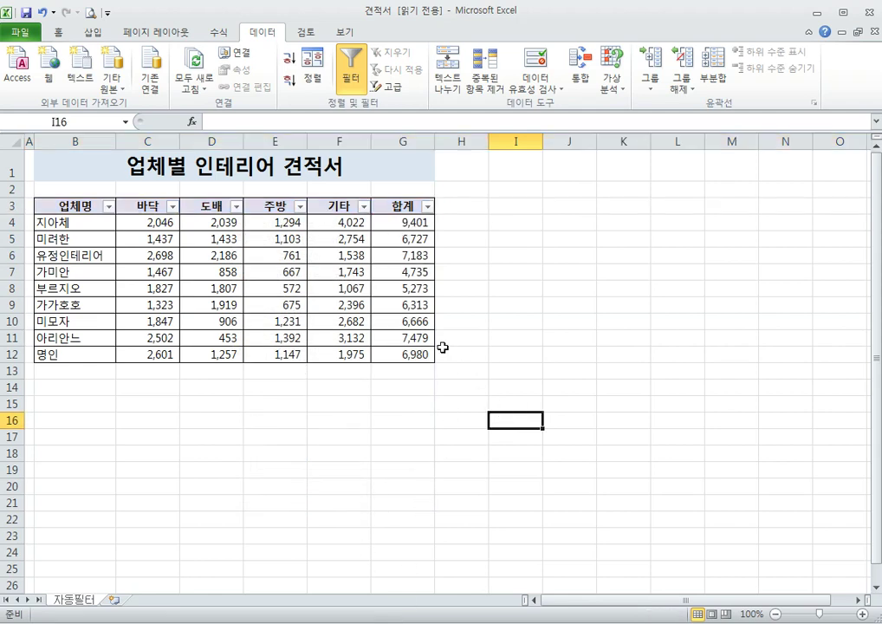
- Apply a custom number filter to the 합계 column with the condition >= 7000
left_click(428, 206)
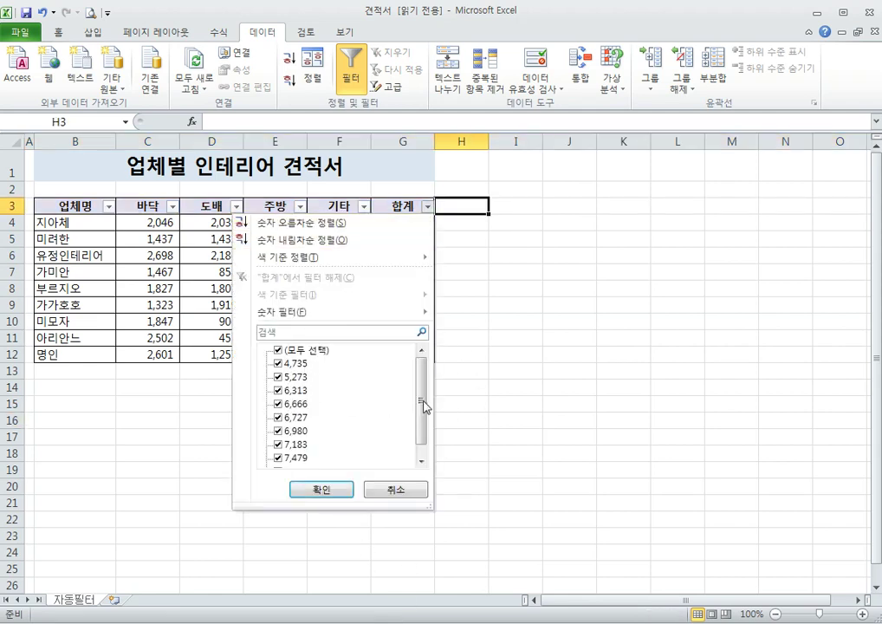
left_click_drag(420, 401, 427, 369)
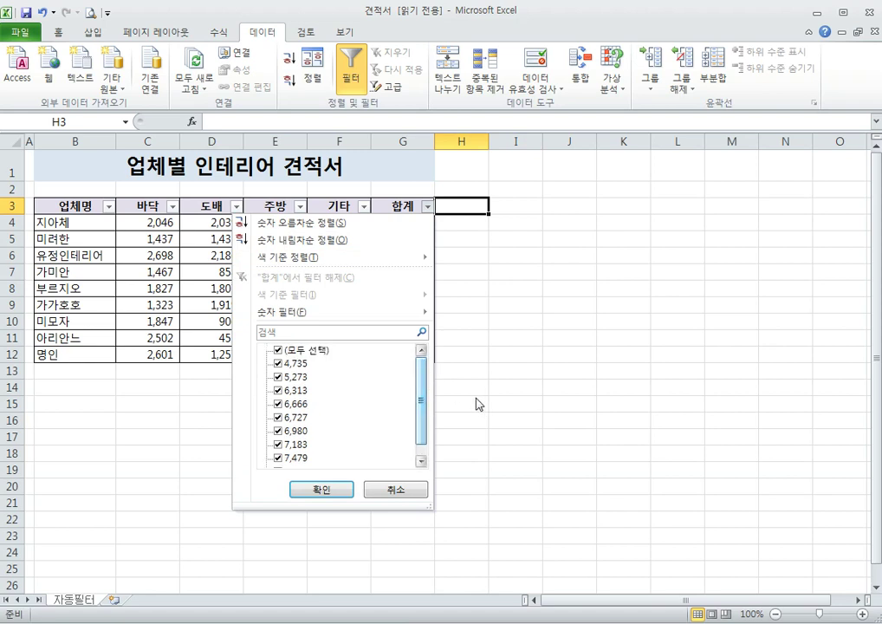
mouse_move(287, 319)
mouse_move(384, 314)
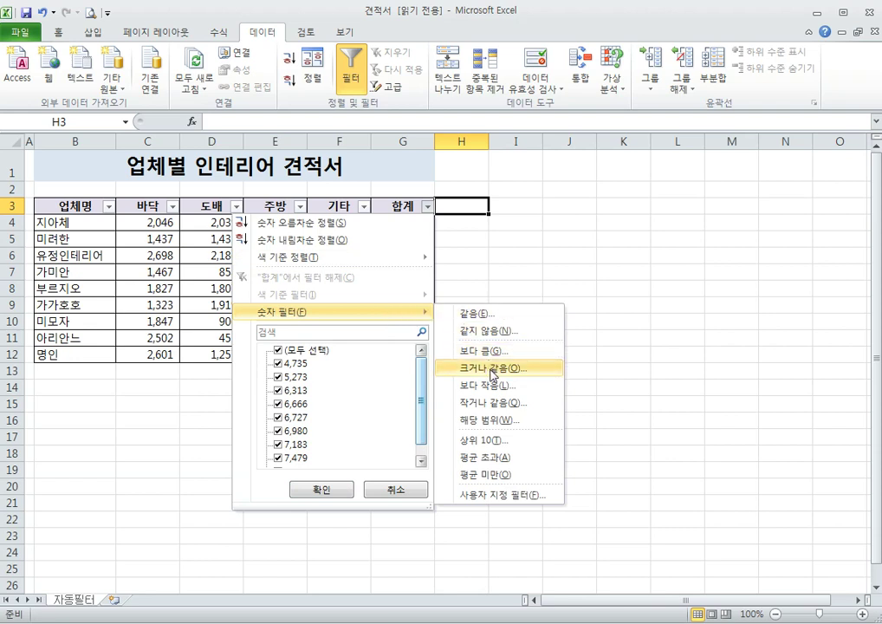
left_click(513, 313)
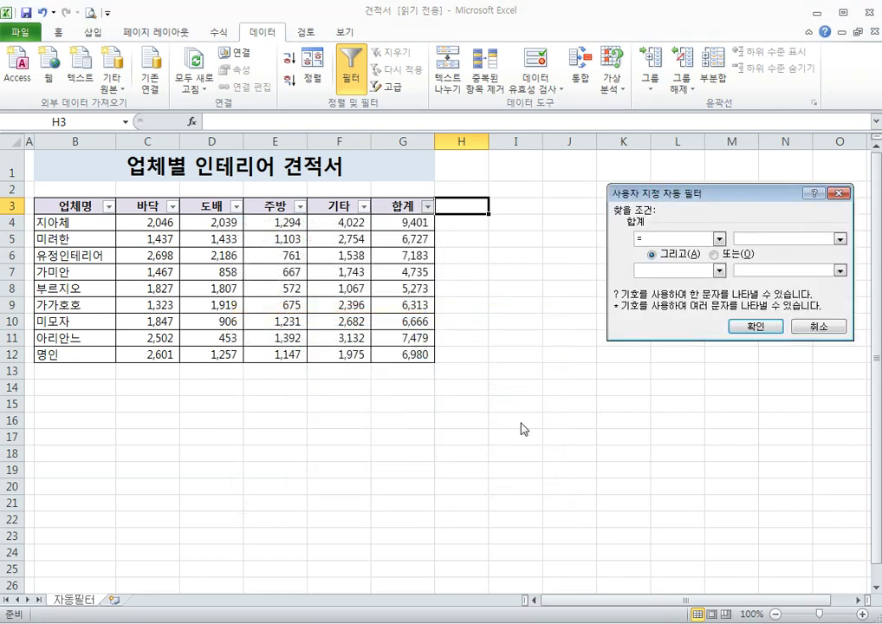
left_click(720, 239)
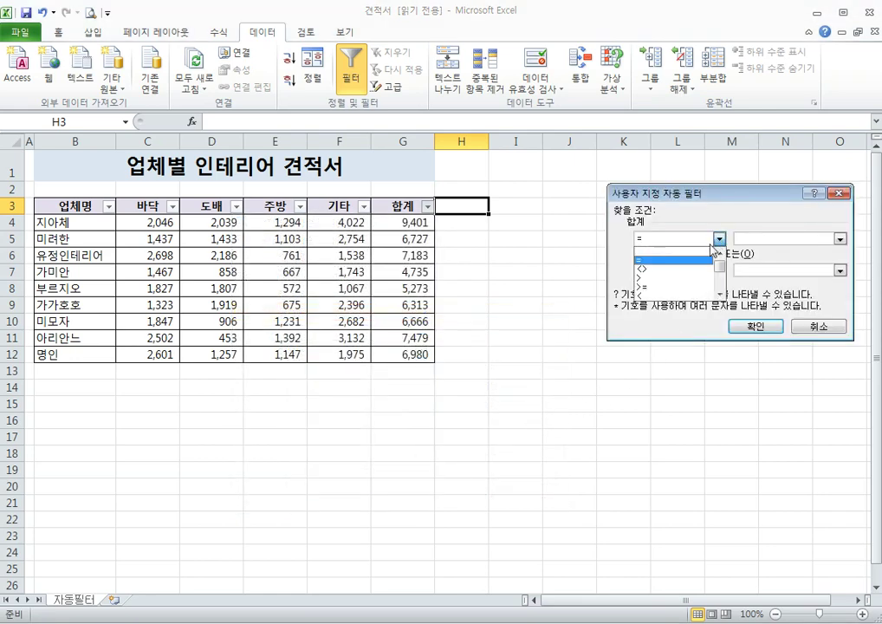
left_click(671, 286)
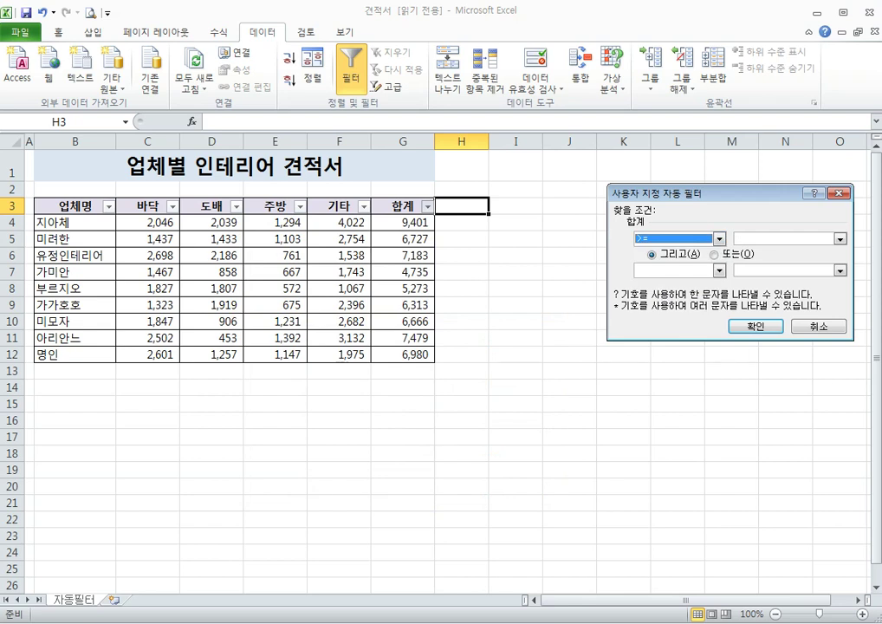
left_click(761, 239)
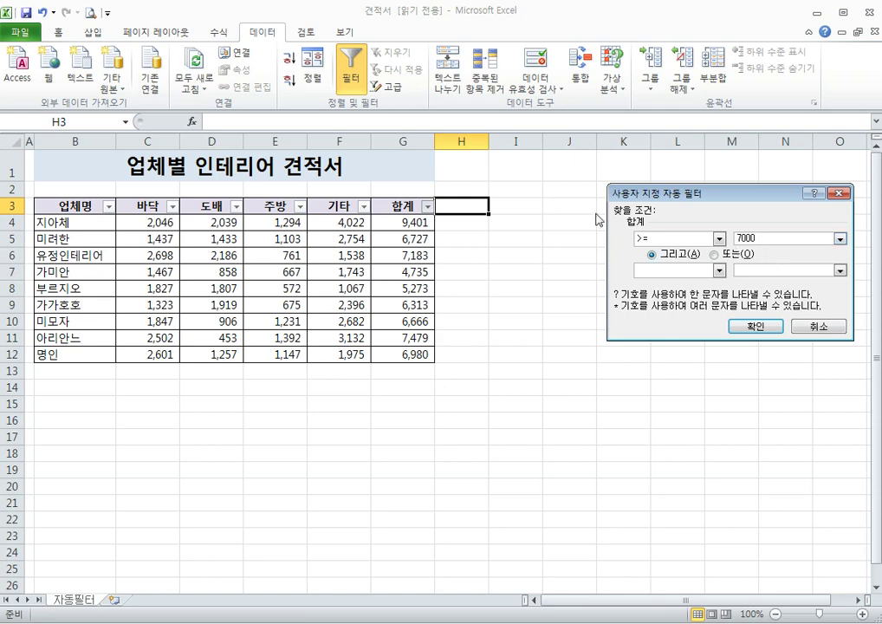
left_click(754, 327)
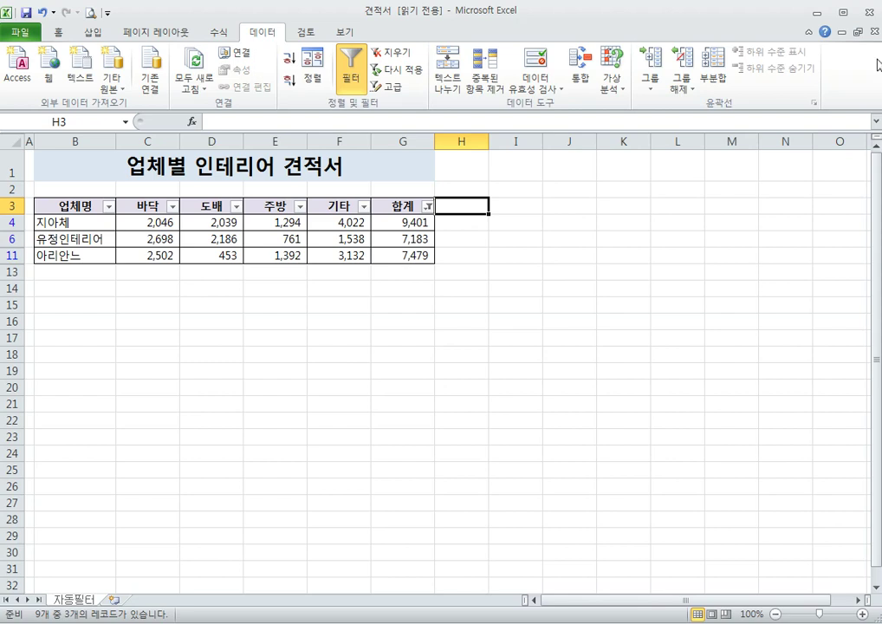
- Close the 견적서 workbook and open the 자동필터 workbook from the 따라하기 folder
left_click(869, 12)
left_click(558, 344)
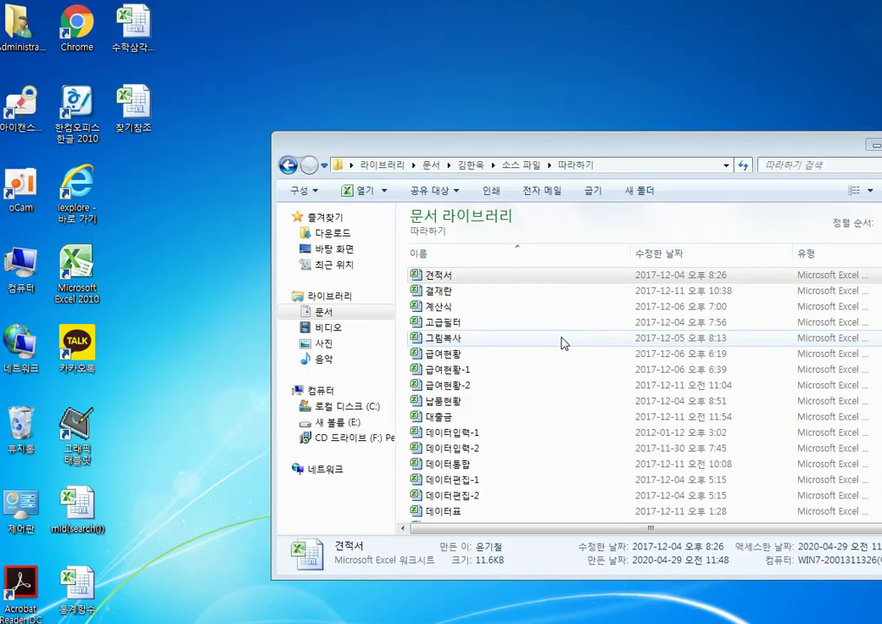
scroll(507, 385, "down", 4)
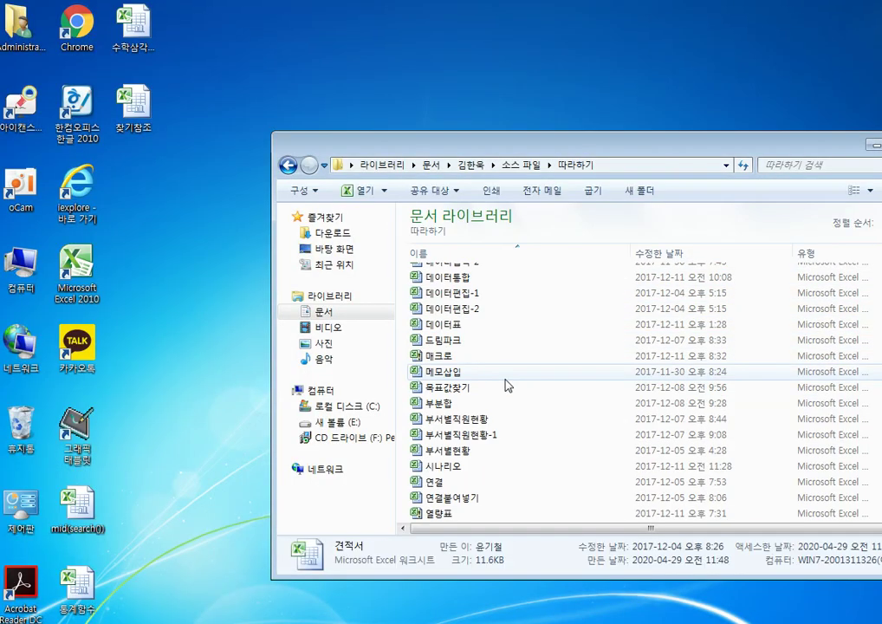
scroll(507, 384, "down", 3)
double_click(496, 439)
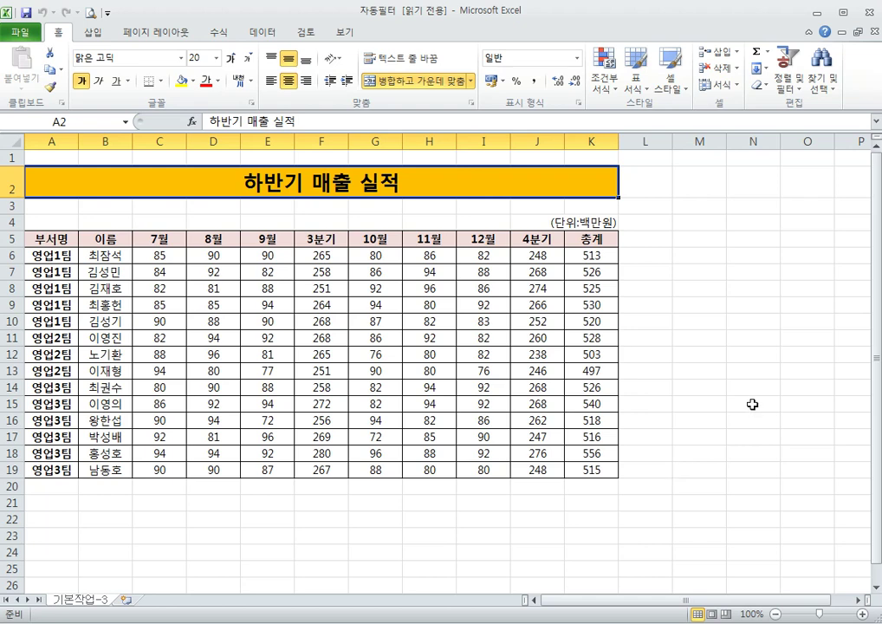
- Turn on the automatic filter for the header row 5 of the 하반기 매출 실적 table
left_click(56, 241)
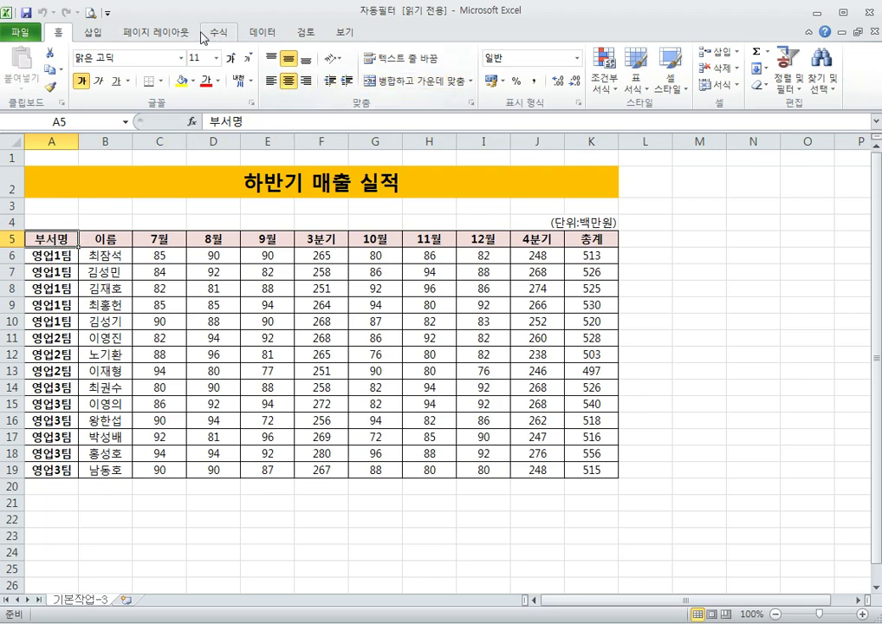
left_click(261, 32)
left_click(355, 74)
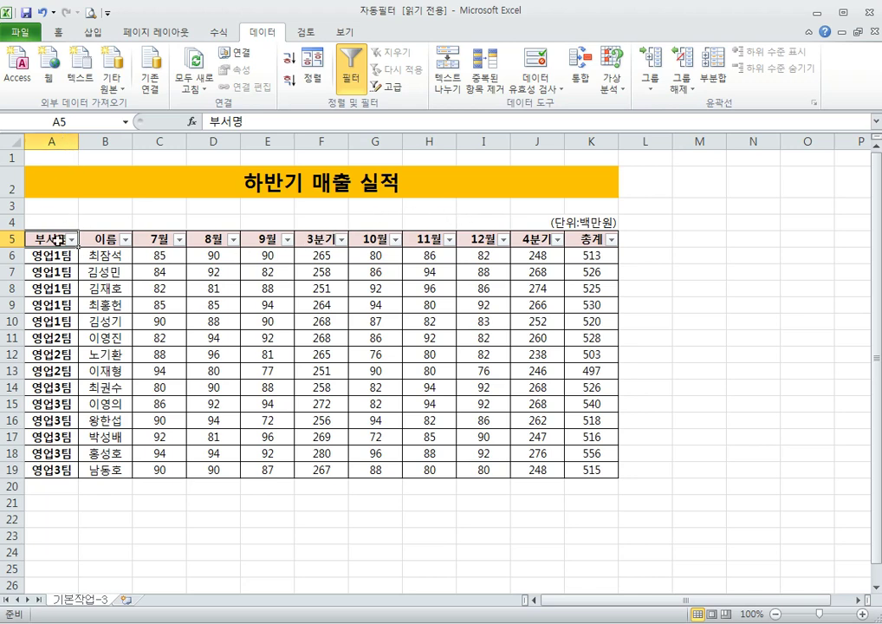
left_click(223, 242)
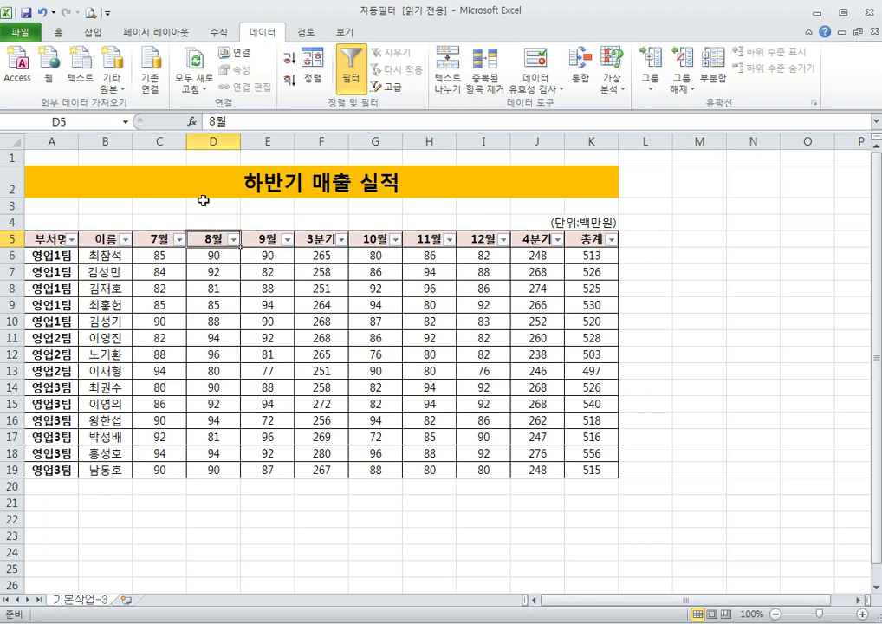
left_click(52, 141)
left_click(375, 141)
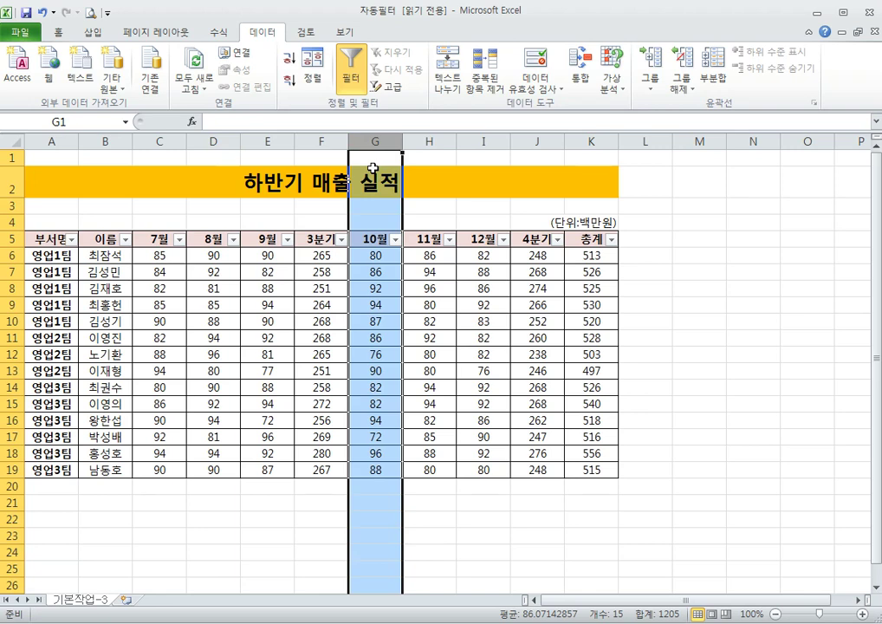
left_click(67, 255)
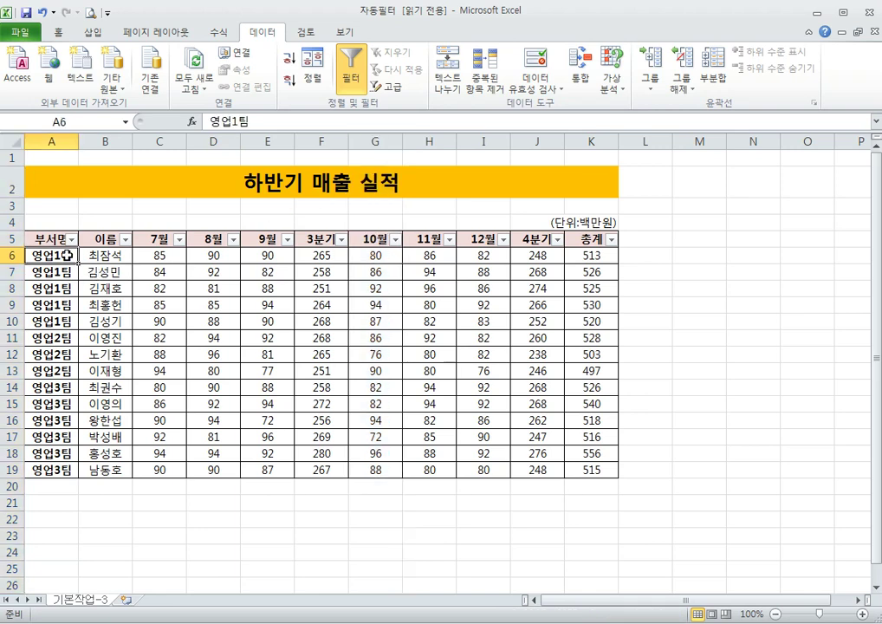
left_click(52, 239)
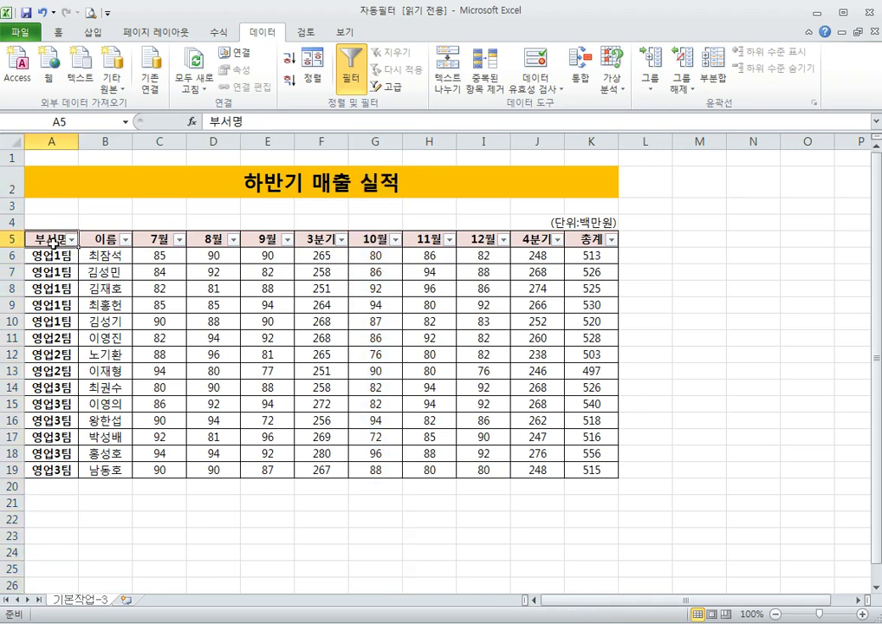
- Filter the 부서명 column to show only 영업3팀
left_click(72, 240)
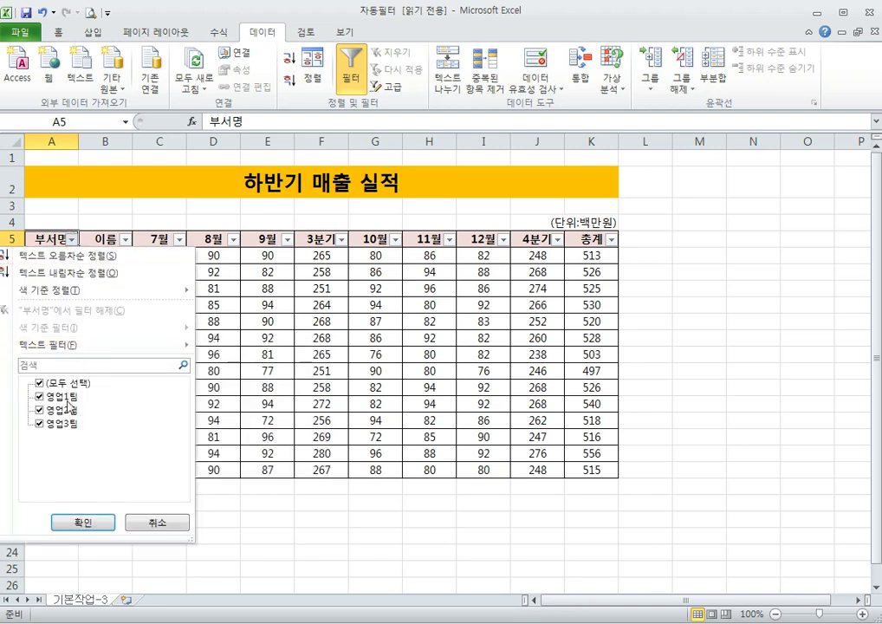
mouse_move(81, 345)
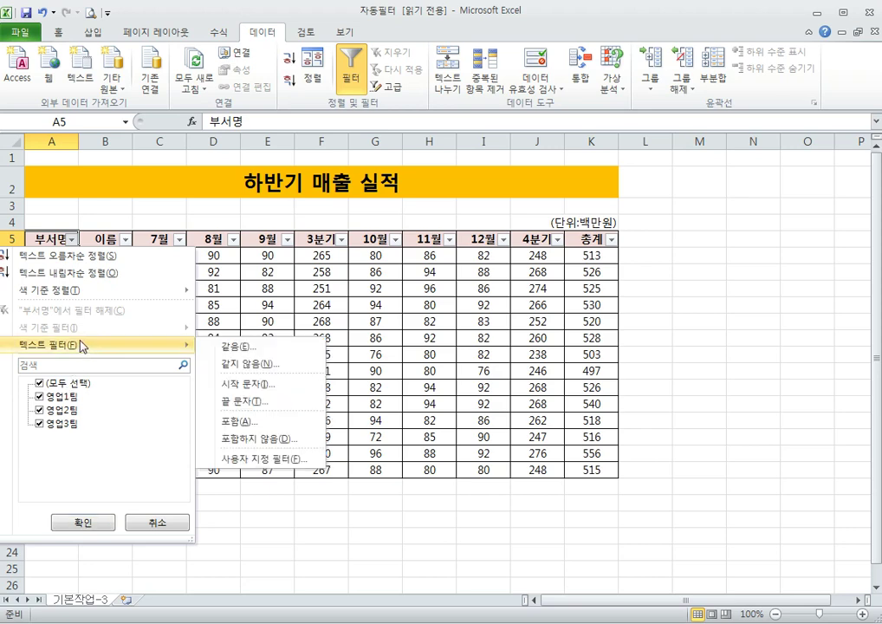
left_click(39, 382)
left_click(39, 424)
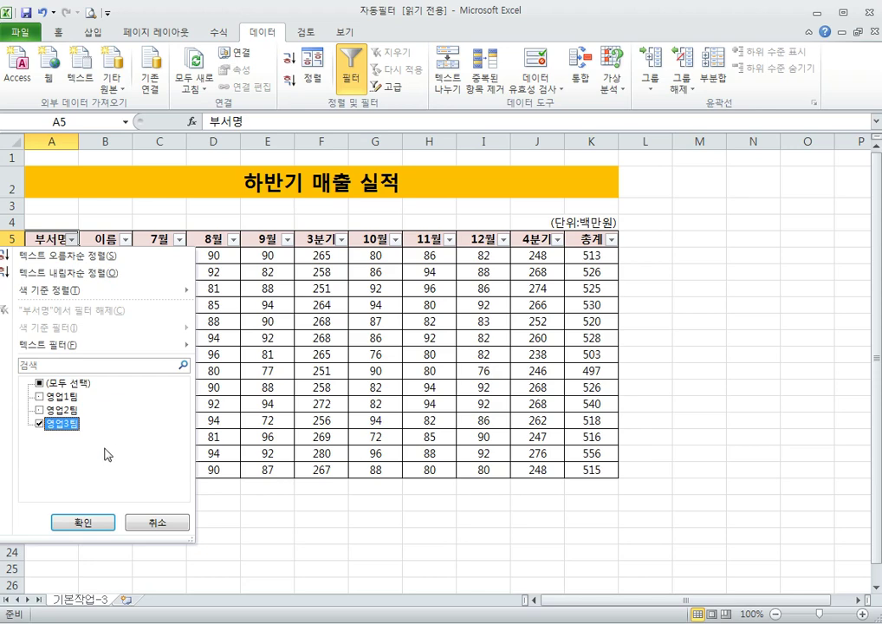
left_click(93, 525)
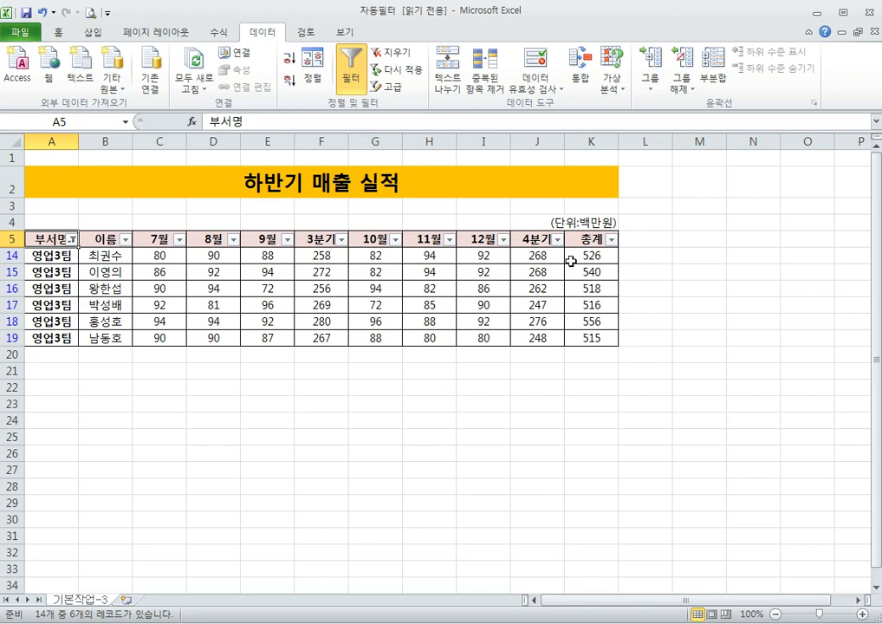
- Apply a custom number filter to the 총계 column with the condition >= 520
left_click(611, 240)
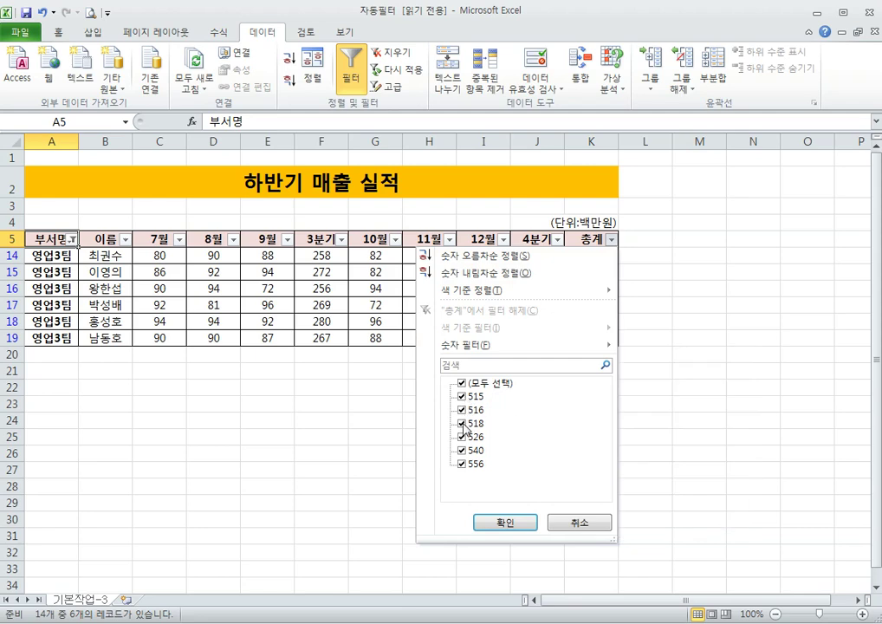
mouse_move(467, 352)
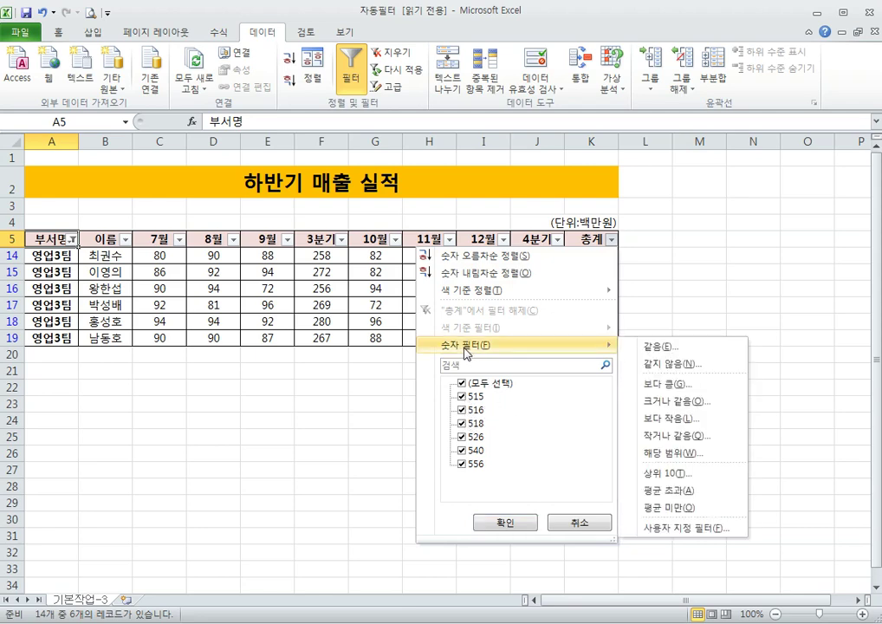
left_click(659, 346)
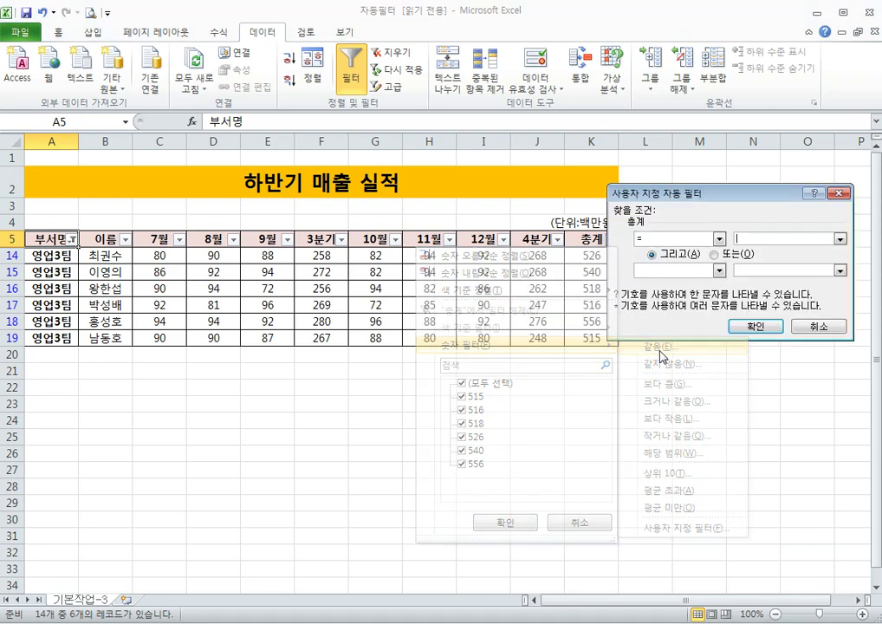
left_click(718, 239)
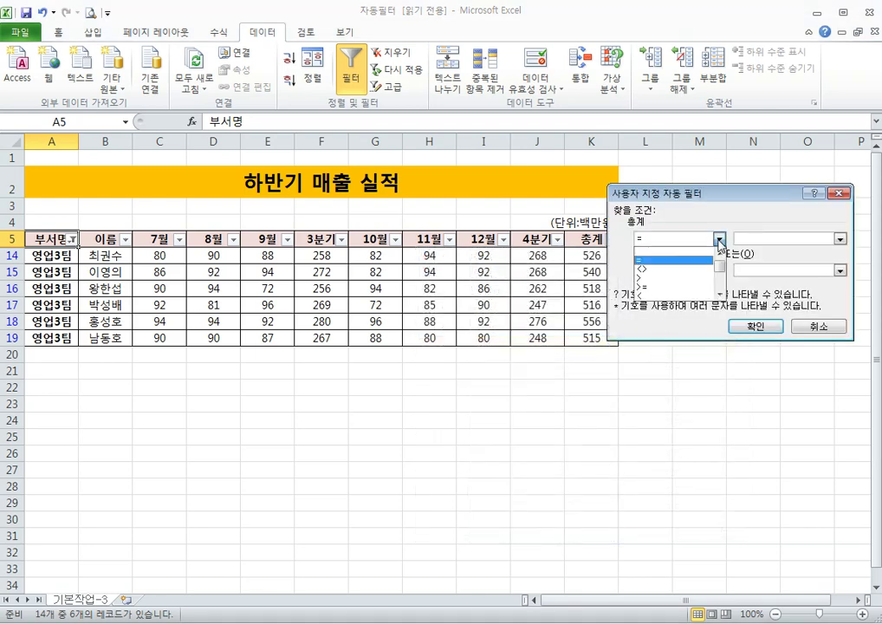
left_click(702, 287)
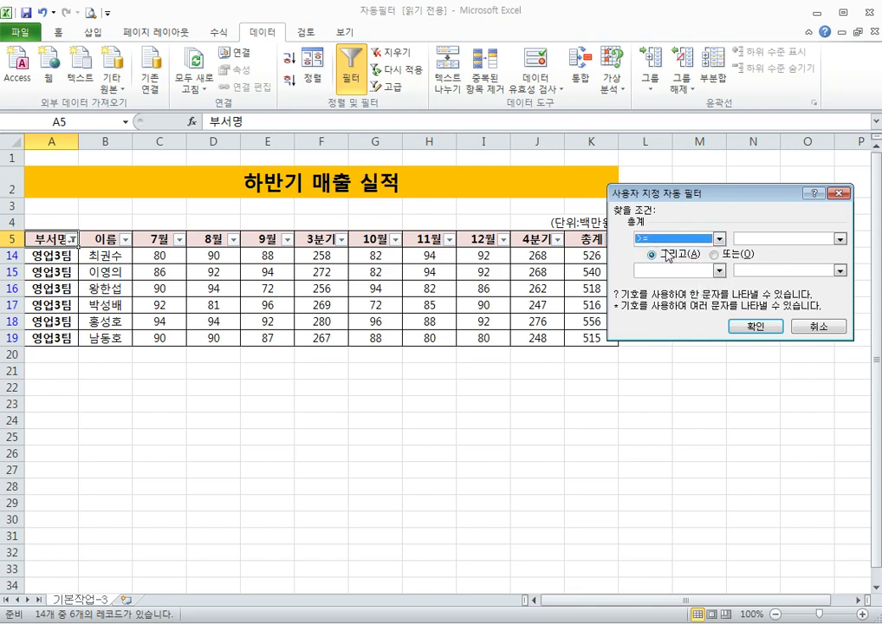
left_click(745, 239)
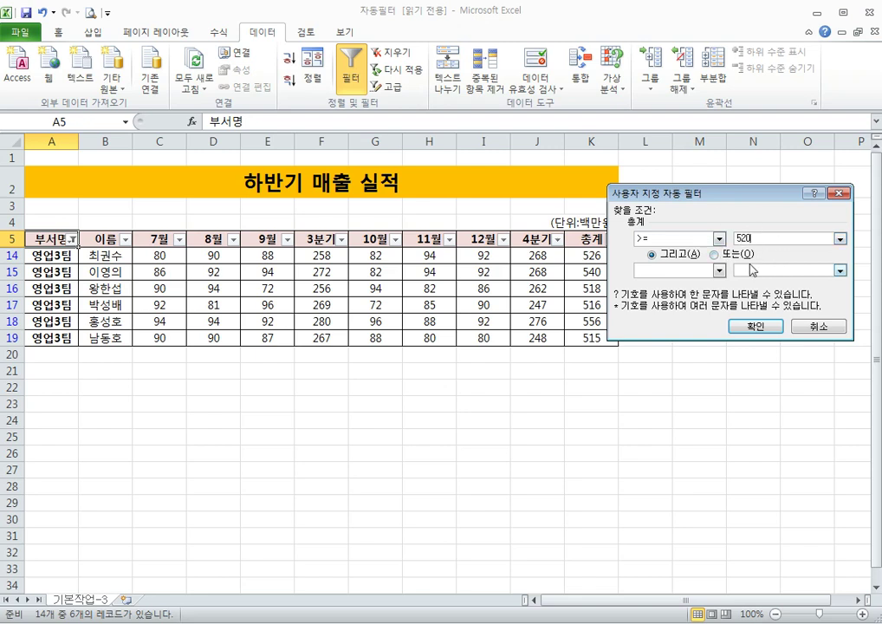
left_click(759, 326)
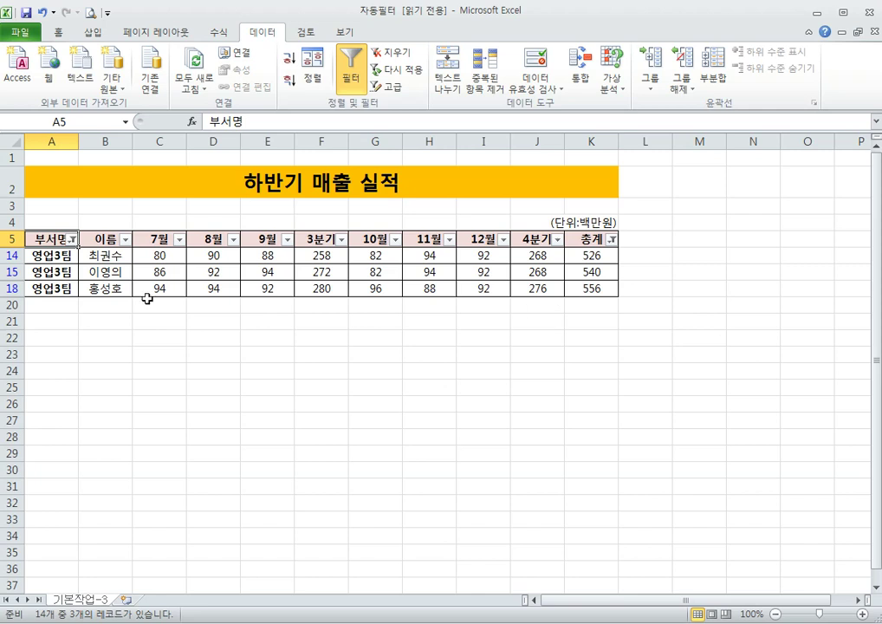
- Review the filtered 영업3팀 rows and turn off the automatic filter on the 하반기 매출 실적 table
left_click(63, 256)
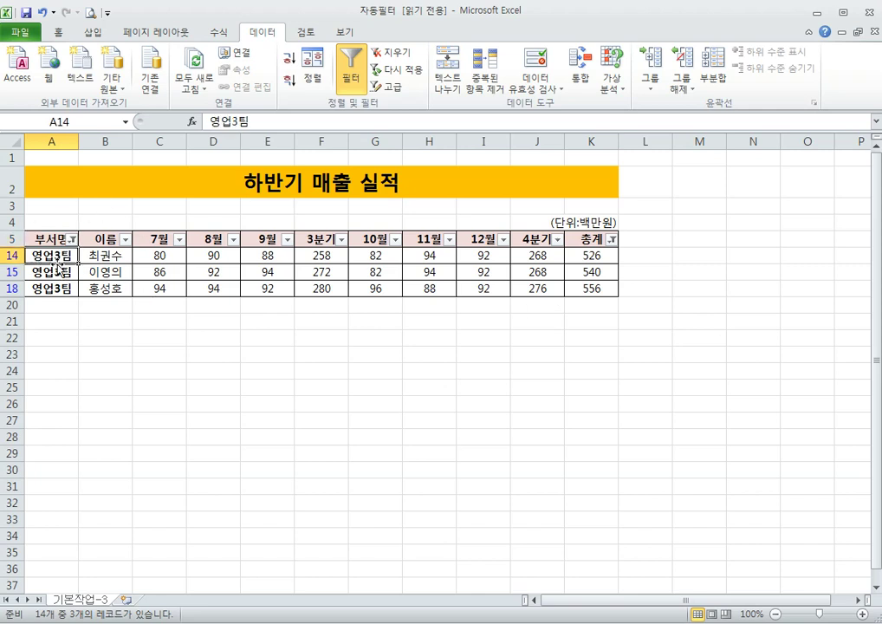
left_click(106, 351)
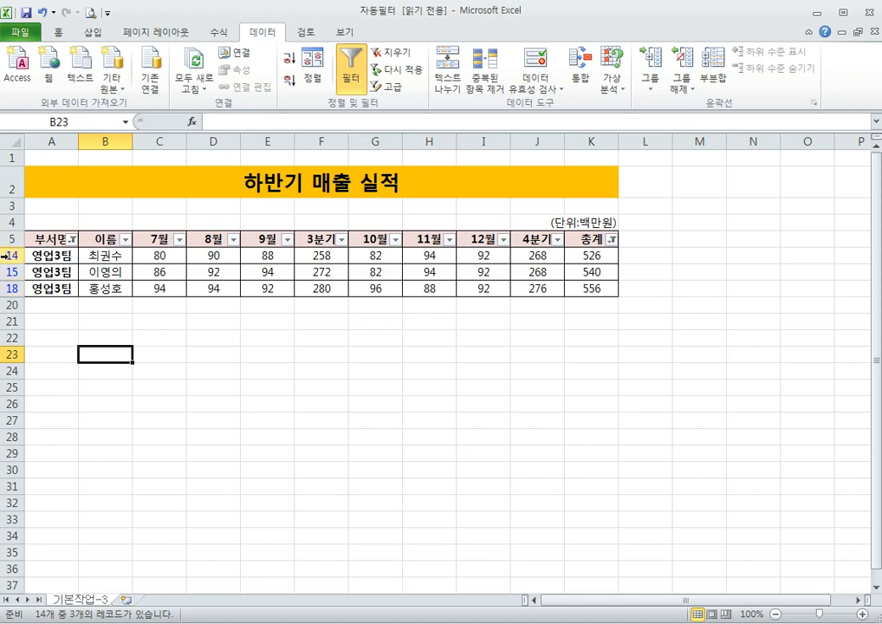
left_click(11, 256)
left_click(11, 272)
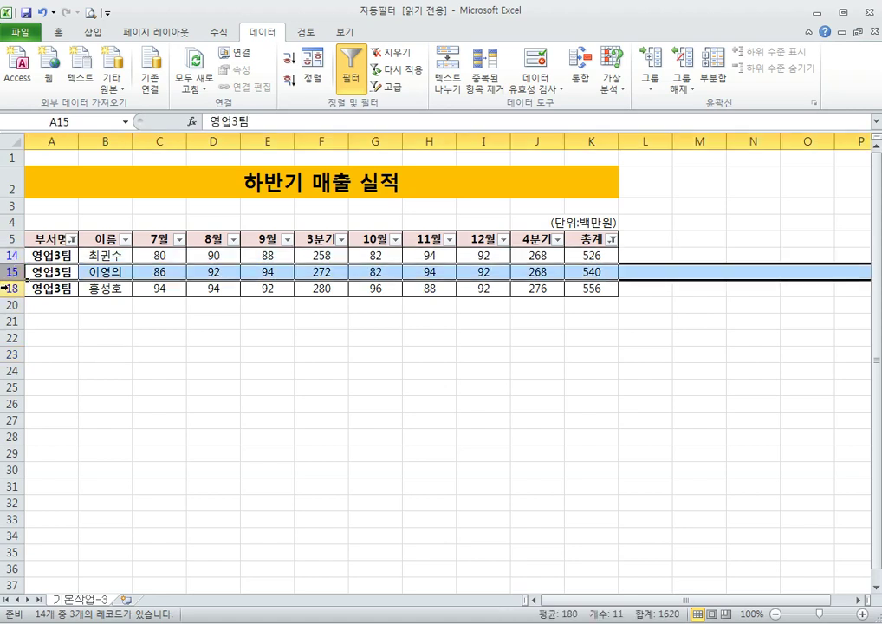
left_click(10, 288)
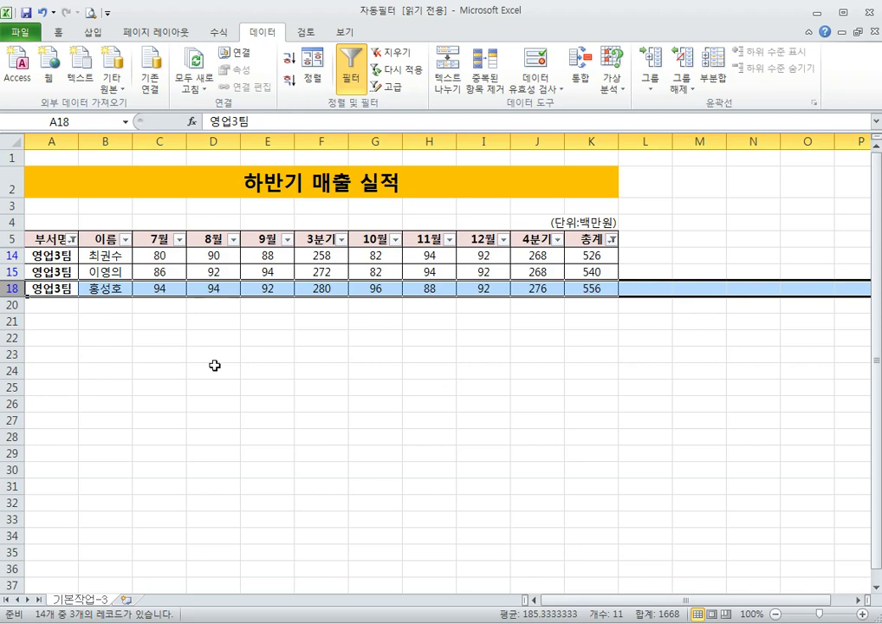
left_click(52, 236)
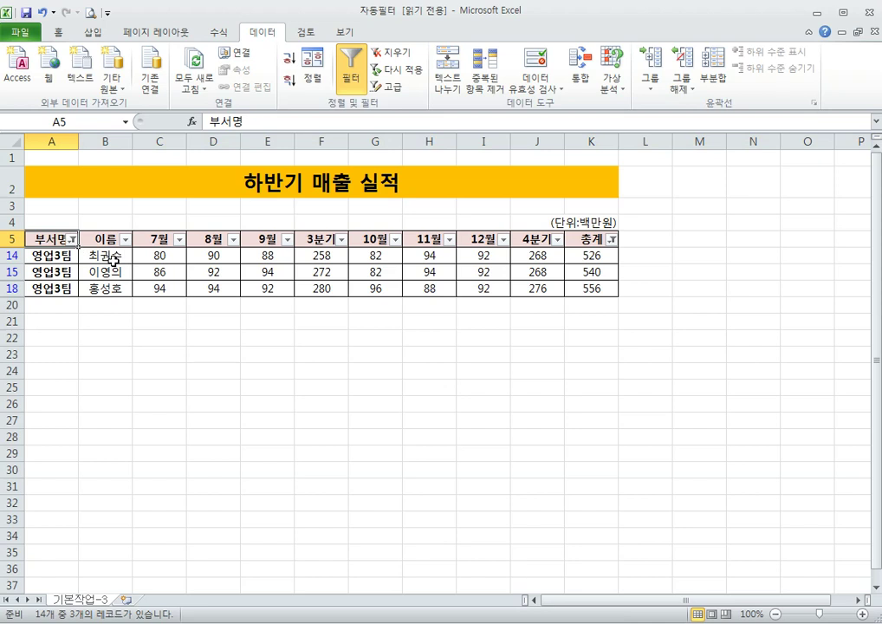
left_click(354, 78)
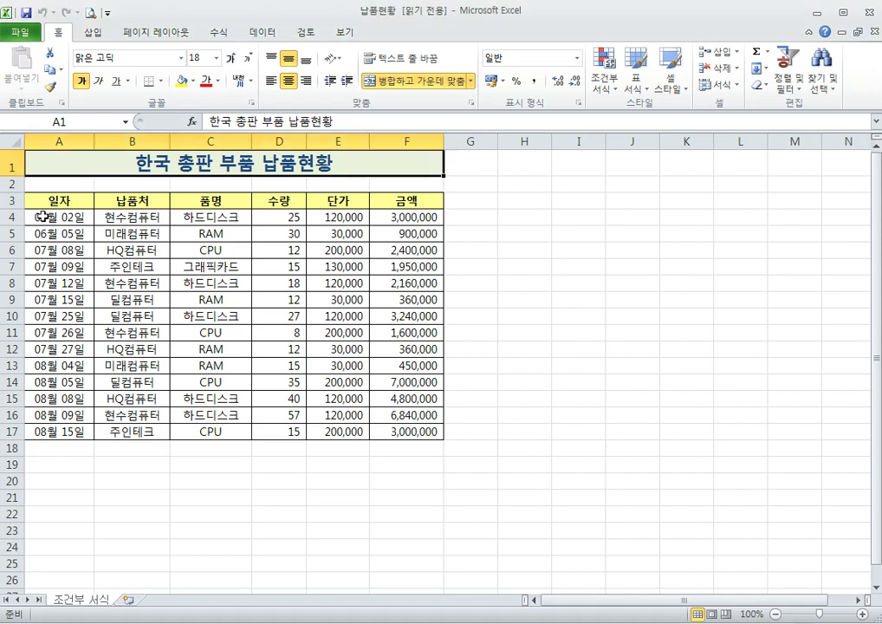
- Start a new conditional formatting rule for A4:F17 that uses a formula to decide which cells to format
left_click_drag(45, 222, 414, 429)
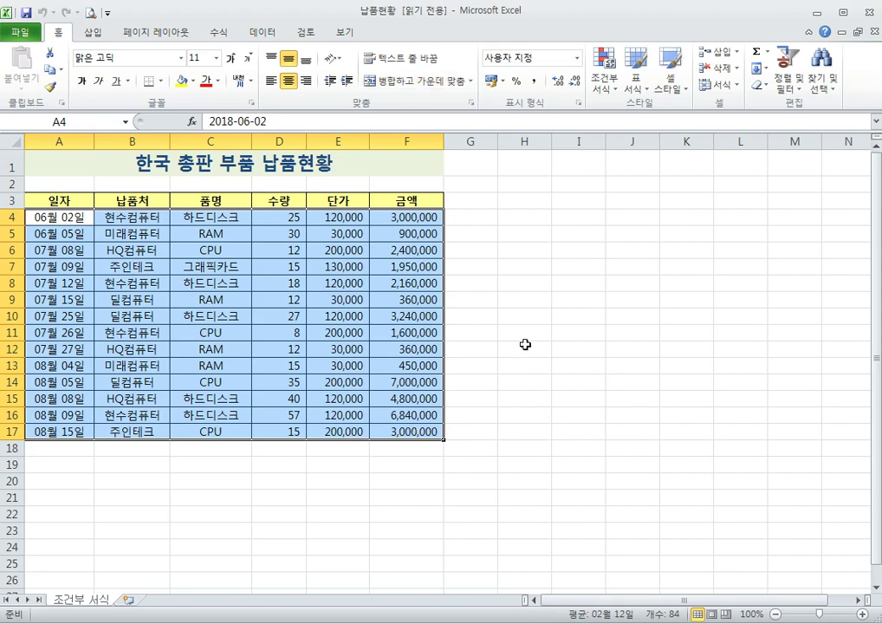
left_click(607, 95)
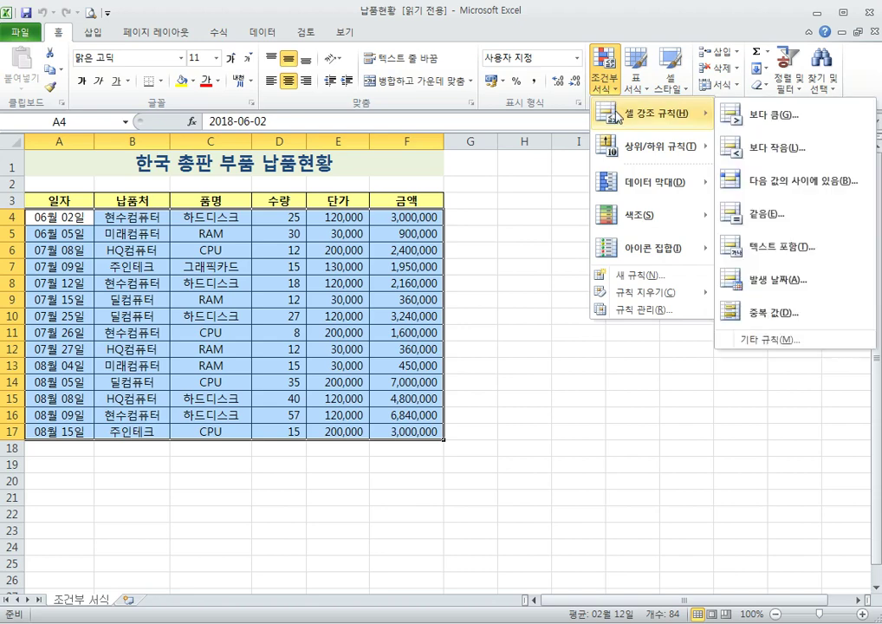
mouse_move(623, 140)
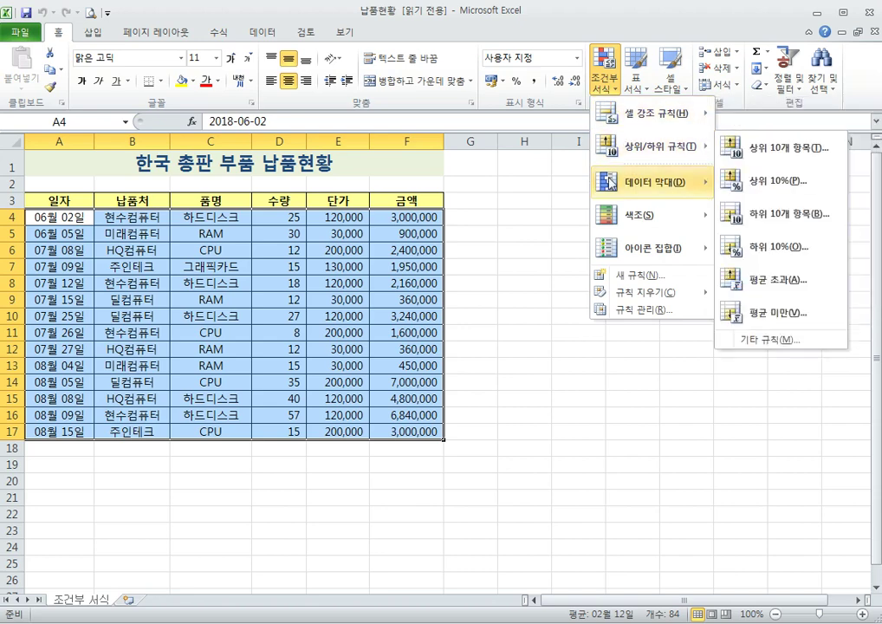
left_click(635, 275)
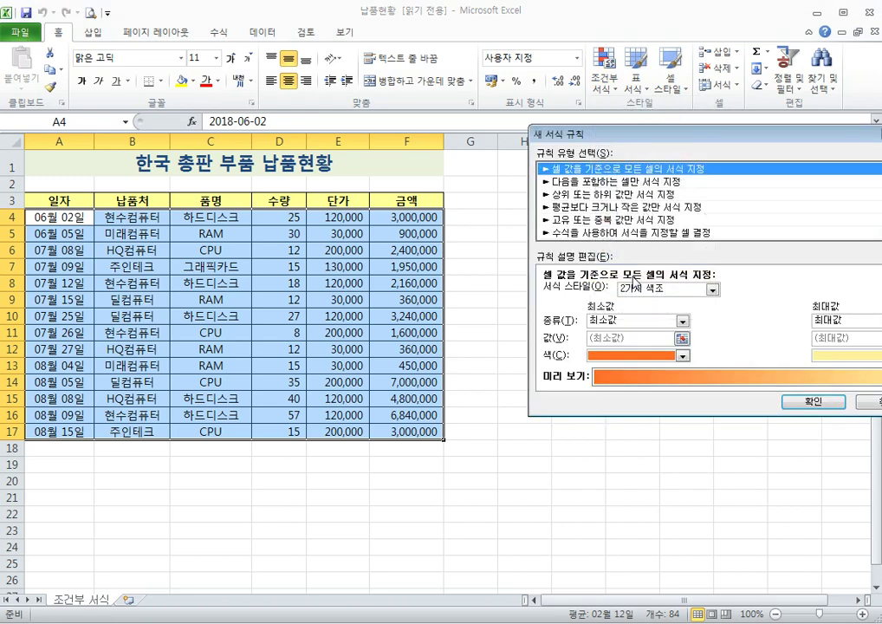
left_click(611, 233)
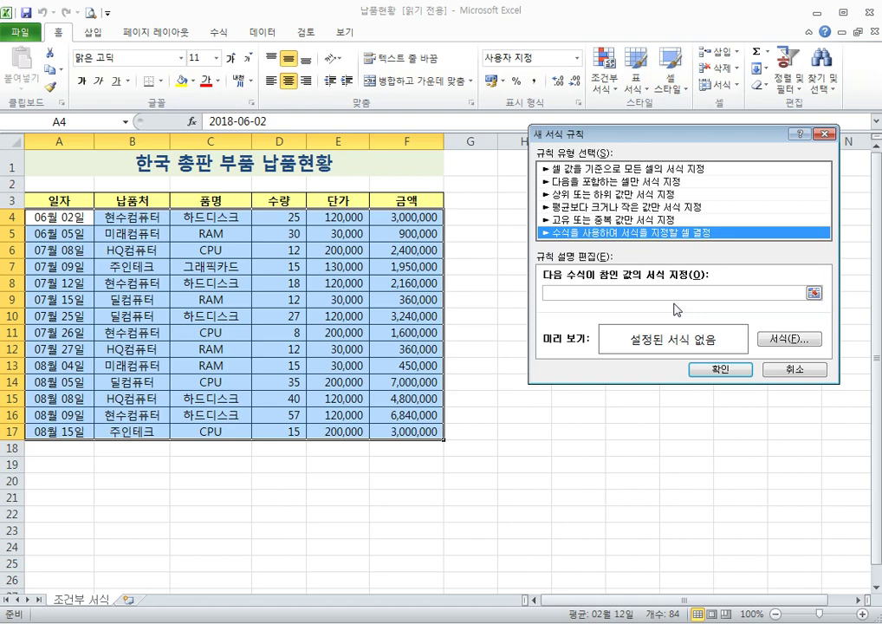
- Begin the rule formula with =and( followed by a reference to cell C4, the first 품명 entry
left_click(619, 295)
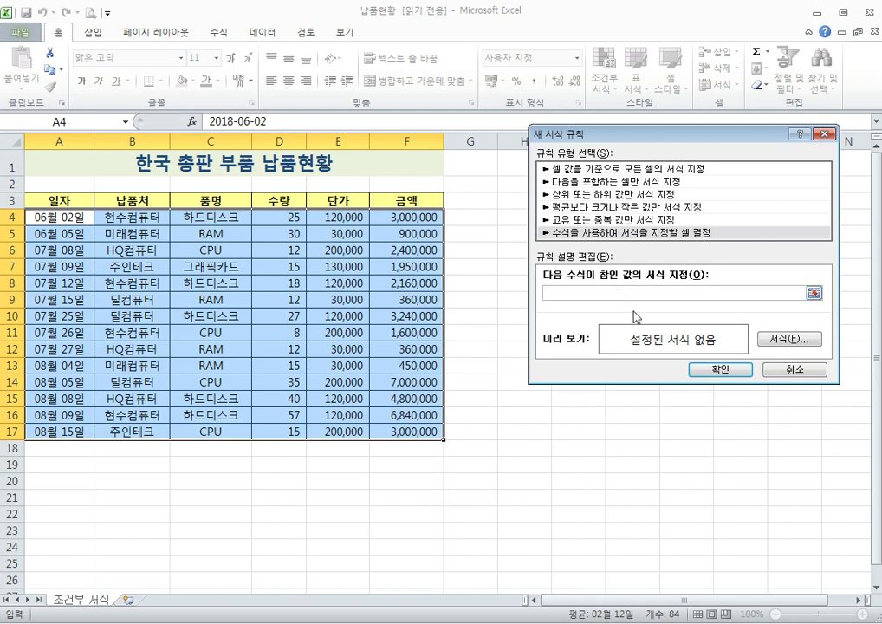
type("=and(")
left_click(236, 219)
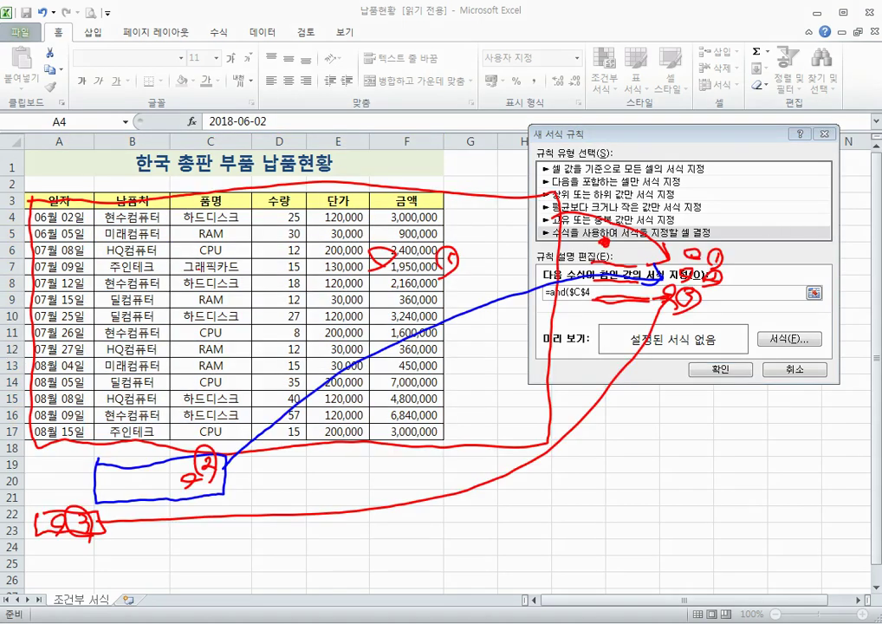
key("Escape")
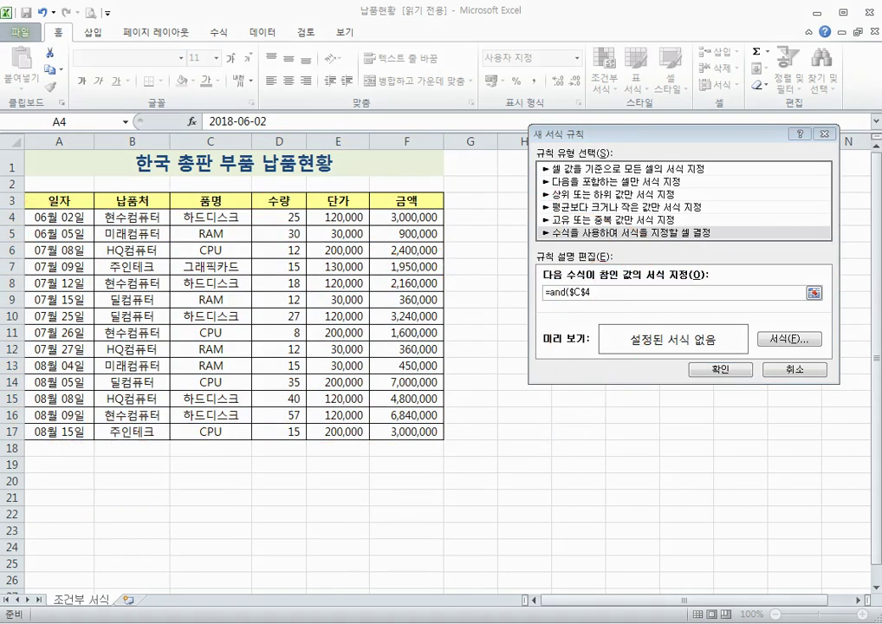
left_click(79, 319)
mouse_move(28, 206)
left_mouse_down()
mouse_move(19, 404)
mouse_move(123, 433)
mouse_move(338, 448)
mouse_move(463, 354)
mouse_move(446, 215)
mouse_move(31, 206)
left_mouse_up()
mouse_move(157, 212)
left_mouse_down()
mouse_move(158, 437)
mouse_move(241, 447)
mouse_move(261, 328)
mouse_move(258, 208)
mouse_move(174, 208)
left_mouse_up()
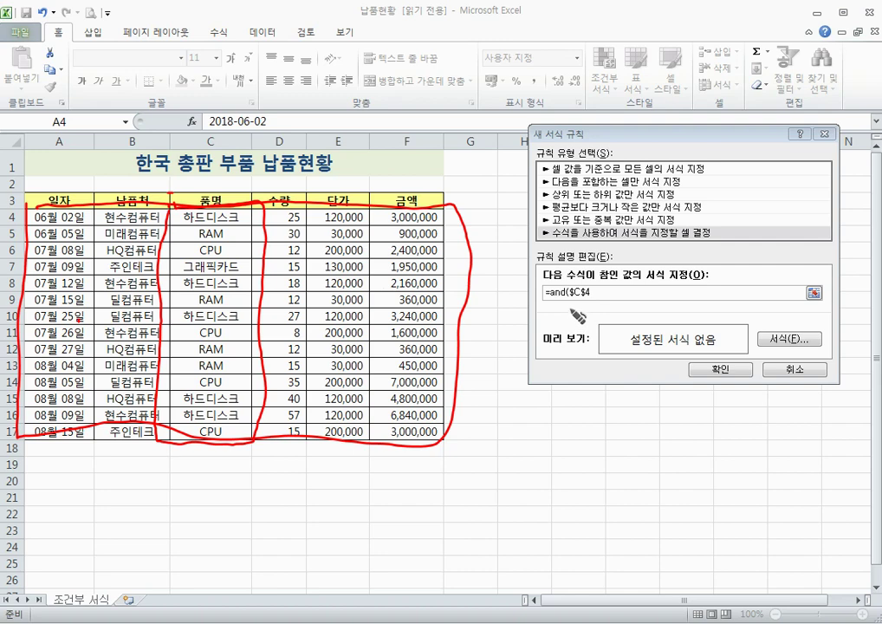
mouse_move(576, 305)
left_mouse_down()
mouse_move(569, 345)
mouse_move(611, 326)
mouse_move(575, 359)
left_mouse_up()
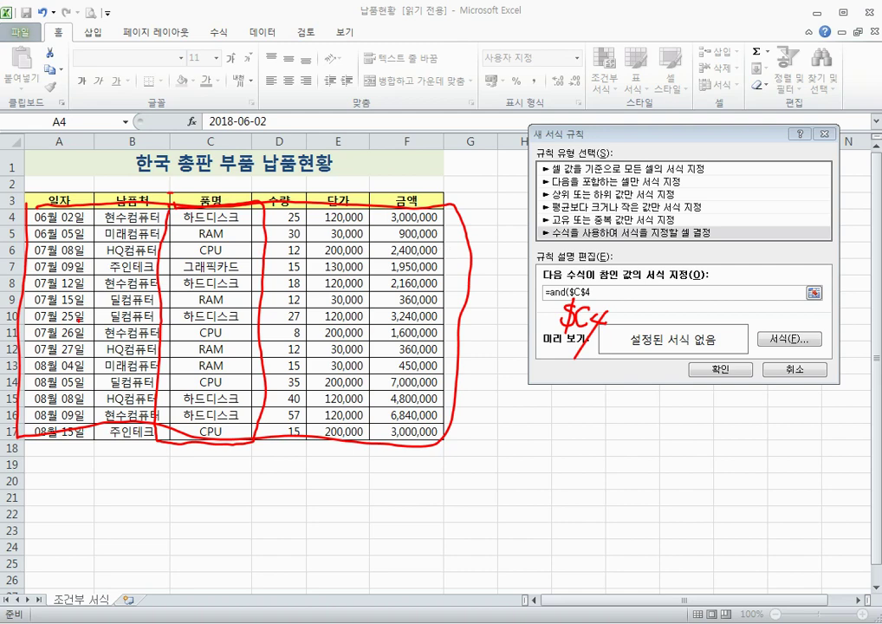
key("Escape")
- Change the C4 reference to $C4 and complete the first condition as $C4="하드디스크", ending with a comma
left_click(606, 293)
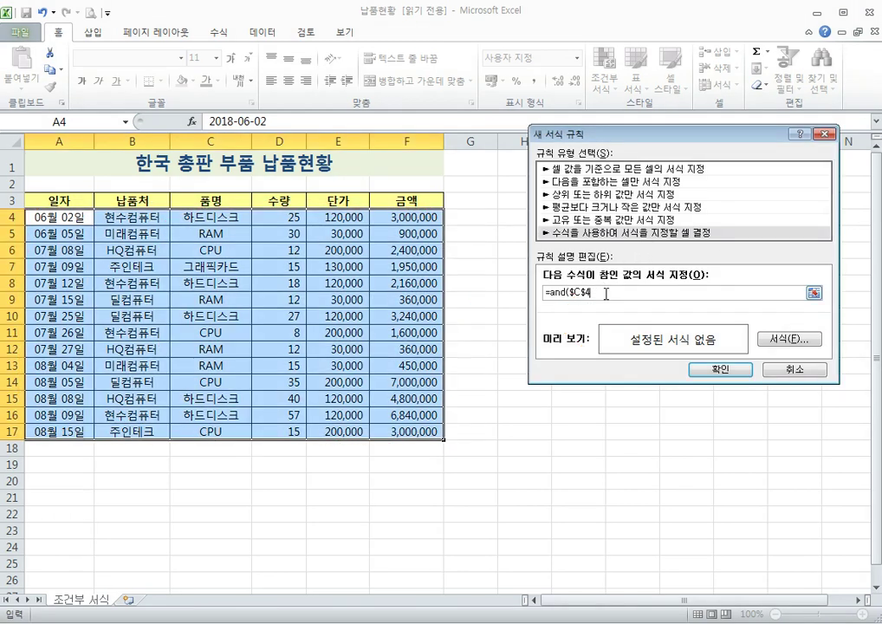
key("F4")
key("F4")
type("드디스크\",")
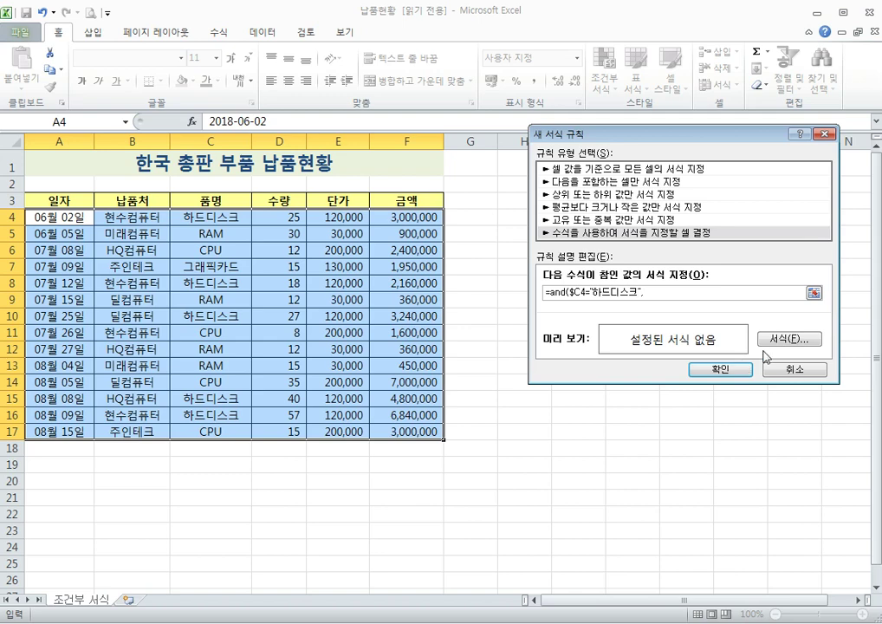
- Add the second condition $F4>=3000000 for the 금액 column and close the AND formula
left_click(397, 220)
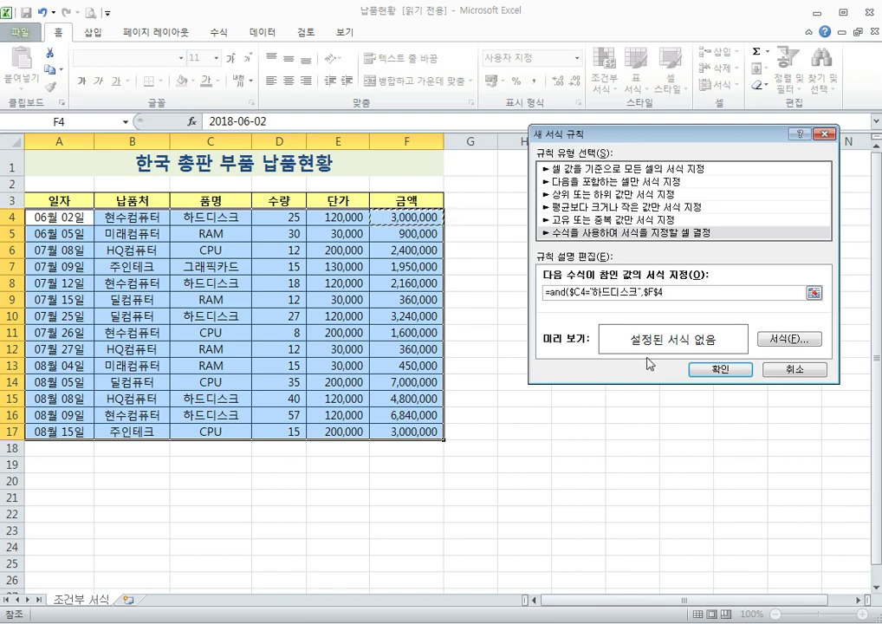
key("F4")
key("F4")
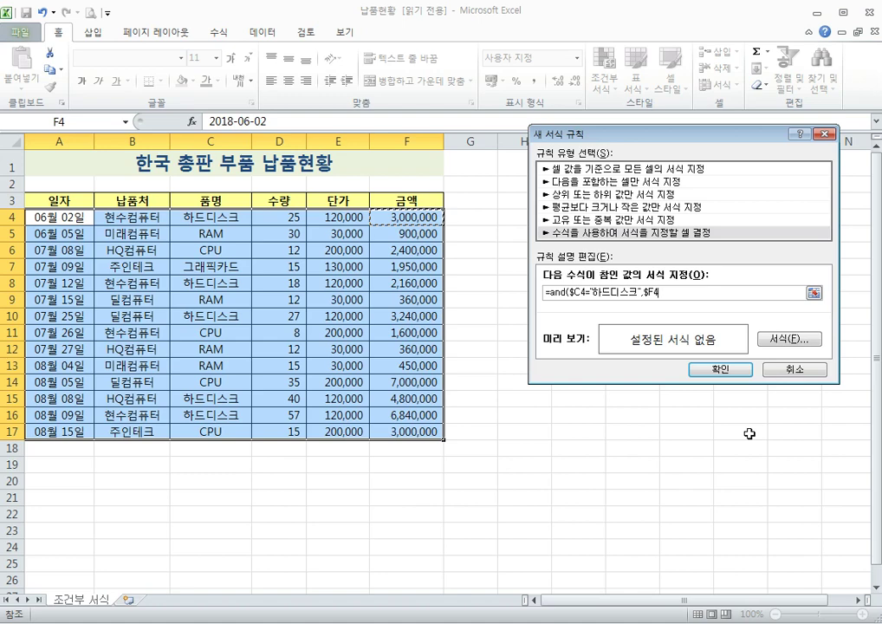
type(">=3000000")
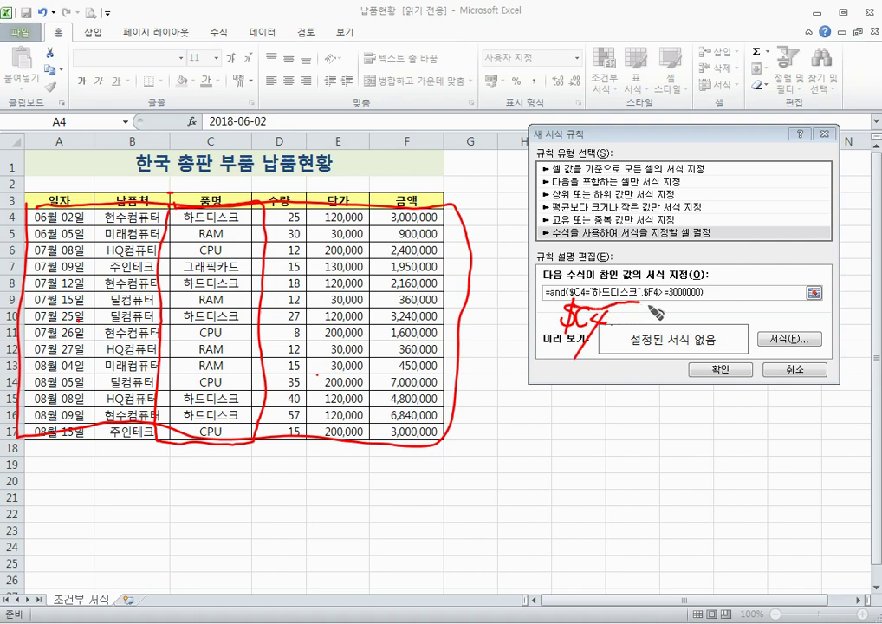
left_click_drag(644, 300, 706, 299)
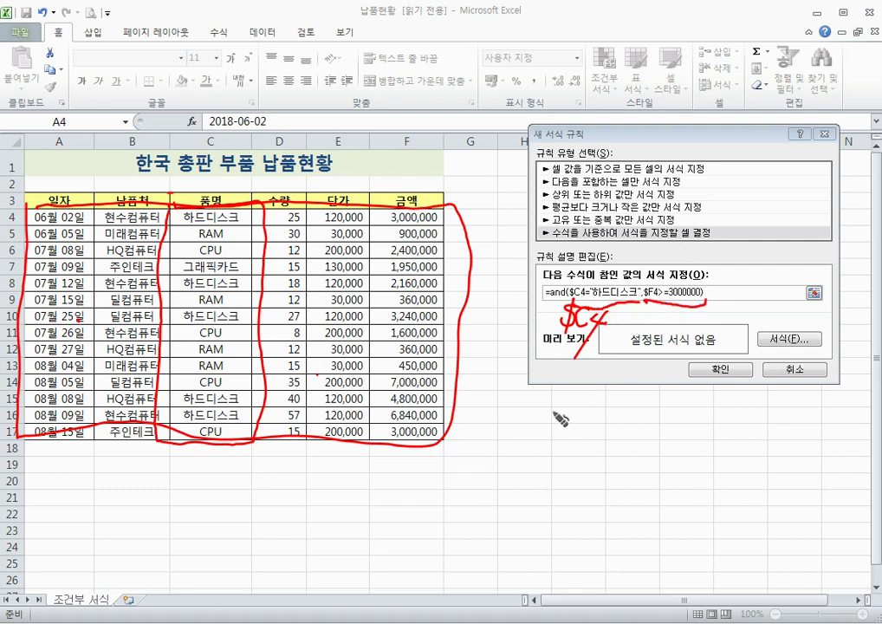
mouse_move(535, 430)
left_mouse_down()
mouse_move(548, 407)
mouse_move(590, 418)
mouse_move(596, 430)
left_mouse_up()
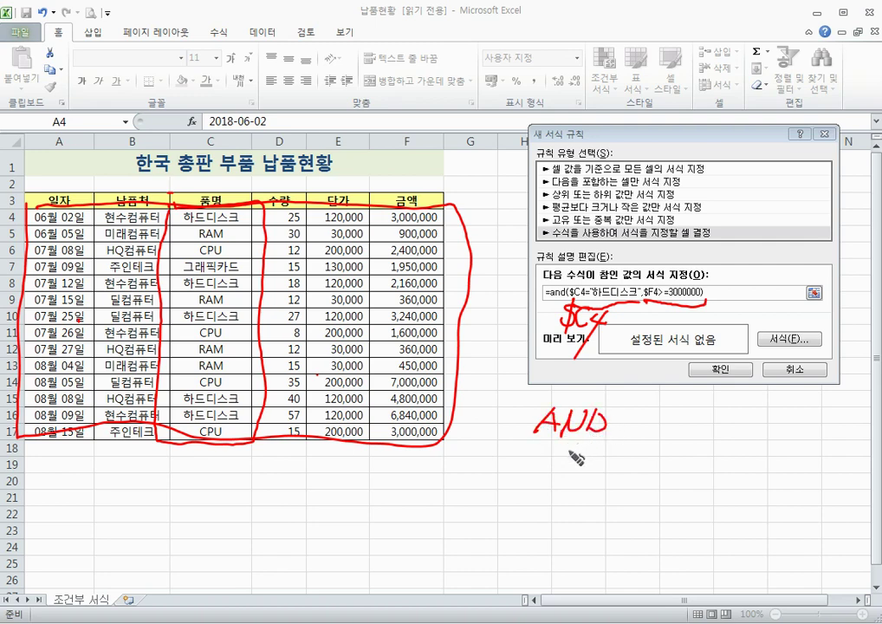
mouse_move(628, 410)
left_mouse_down()
mouse_move(615, 418)
mouse_move(625, 431)
mouse_move(652, 415)
mouse_move(667, 437)
mouse_move(714, 419)
mouse_move(750, 419)
mouse_move(754, 441)
mouse_move(732, 447)
mouse_move(816, 440)
mouse_move(859, 418)
mouse_move(836, 446)
left_mouse_up()
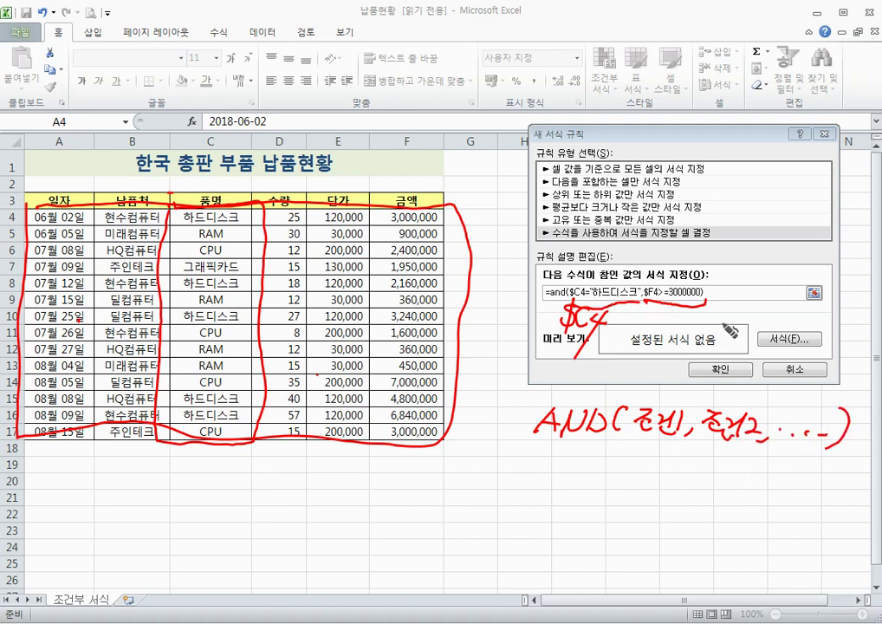
mouse_move(539, 451)
left_mouse_down()
mouse_move(705, 472)
mouse_move(868, 467)
mouse_move(771, 369)
mouse_move(602, 357)
mouse_move(540, 441)
left_mouse_up()
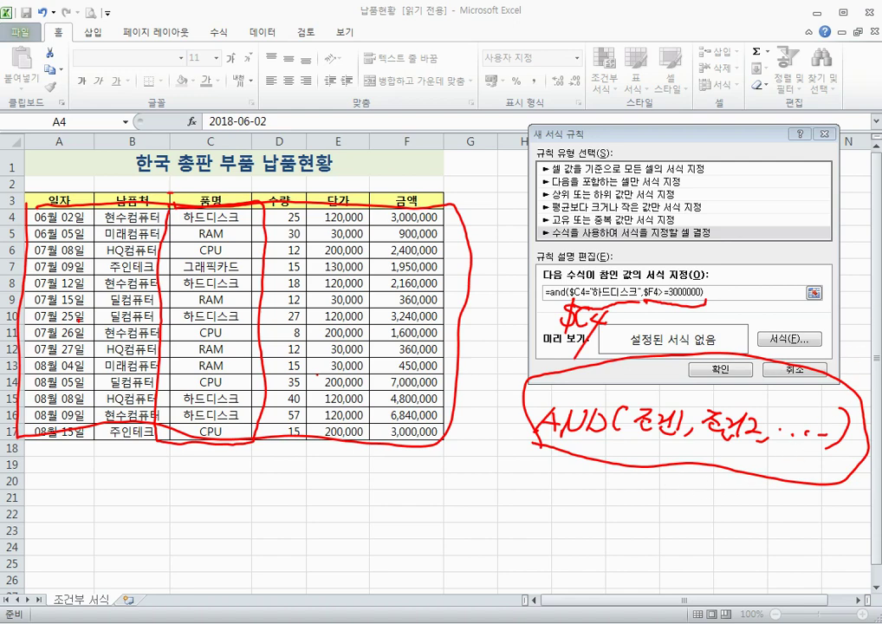
key("Escape")
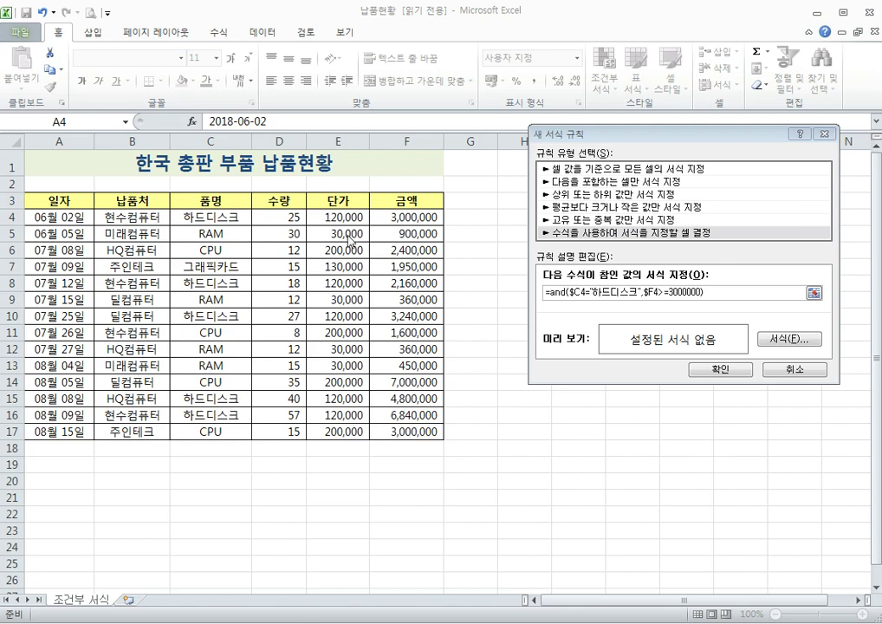
- Set the rule's format to 굵게 font style in standard red and apply the rule to the table
left_click(796, 342)
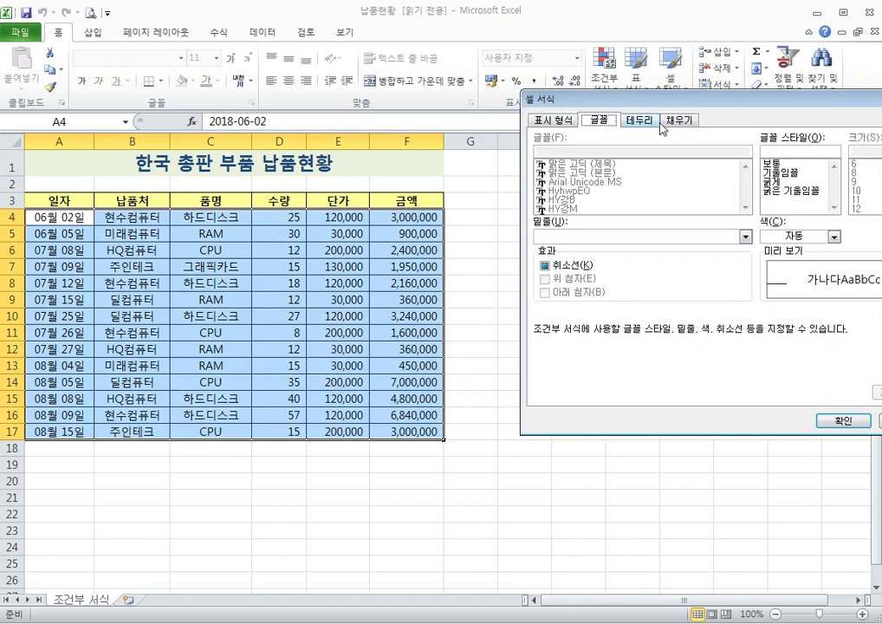
left_click_drag(710, 99, 537, 97)
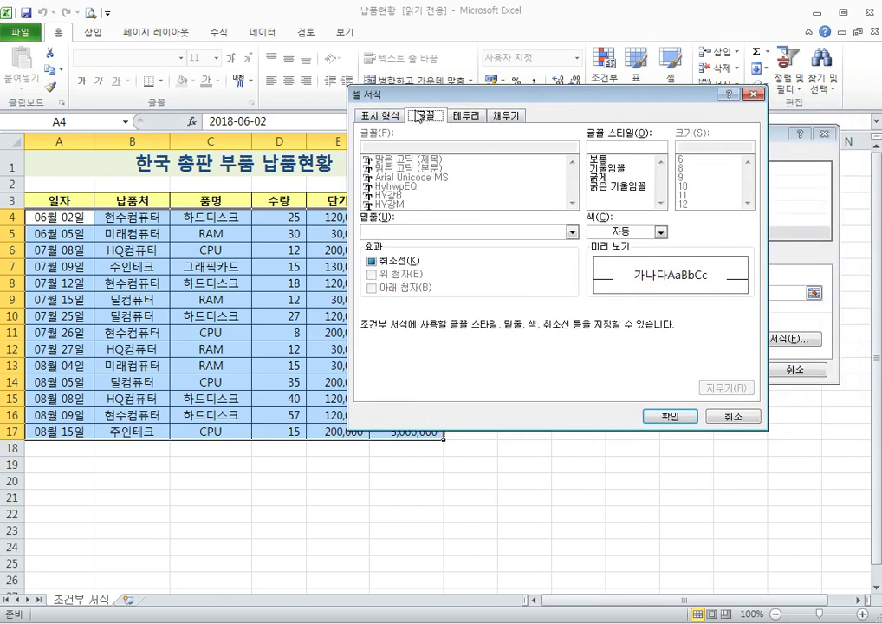
left_click(505, 116)
left_click(423, 117)
left_click(602, 178)
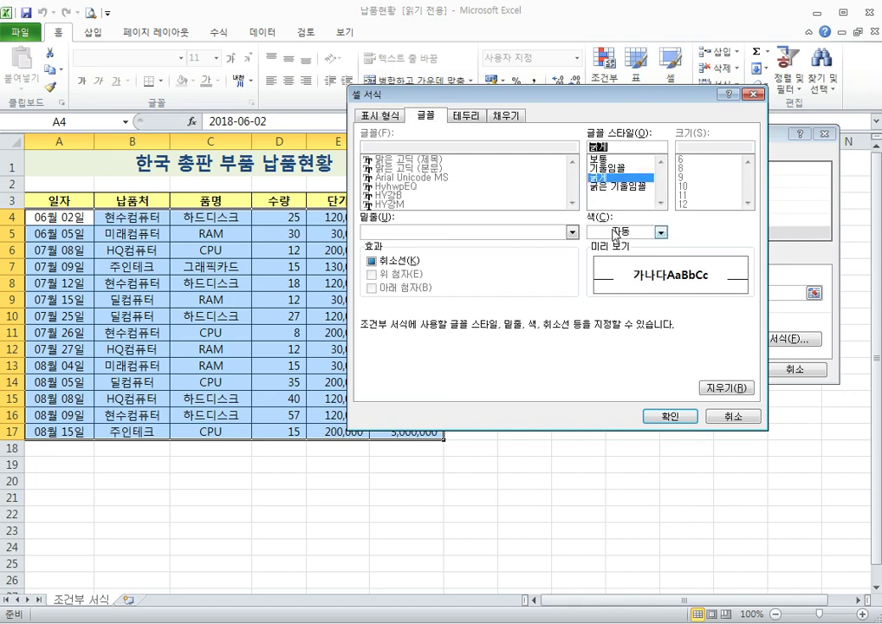
left_click(661, 232)
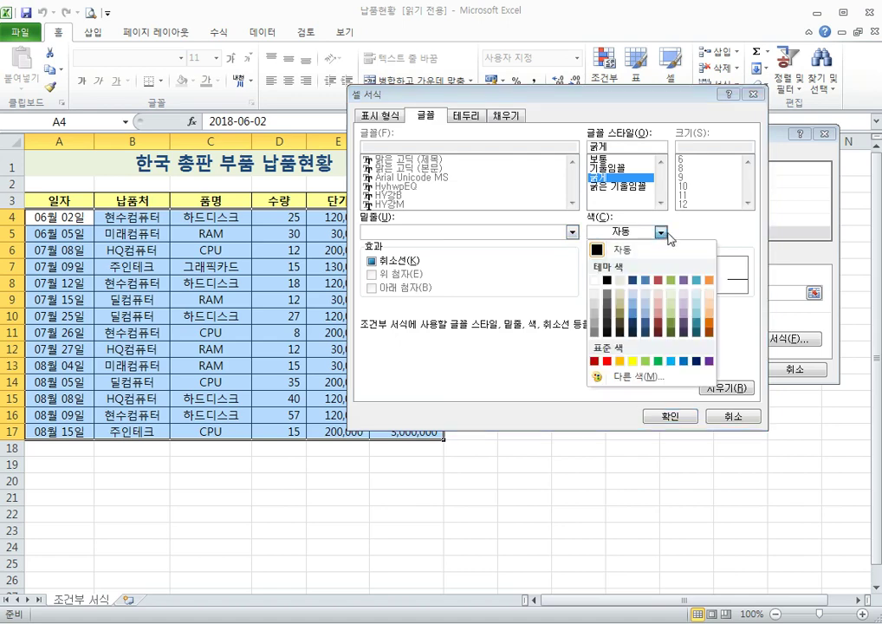
left_click(606, 361)
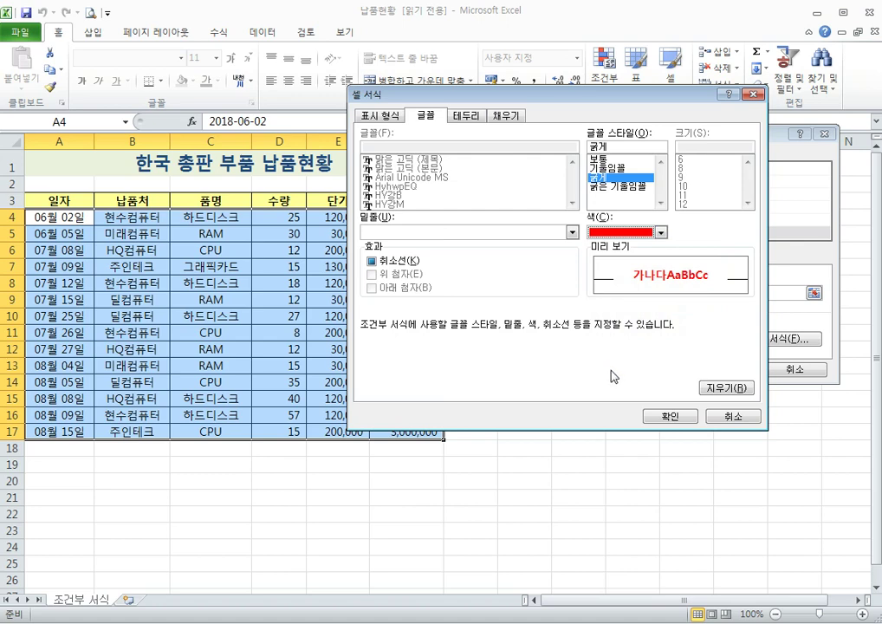
left_click(673, 416)
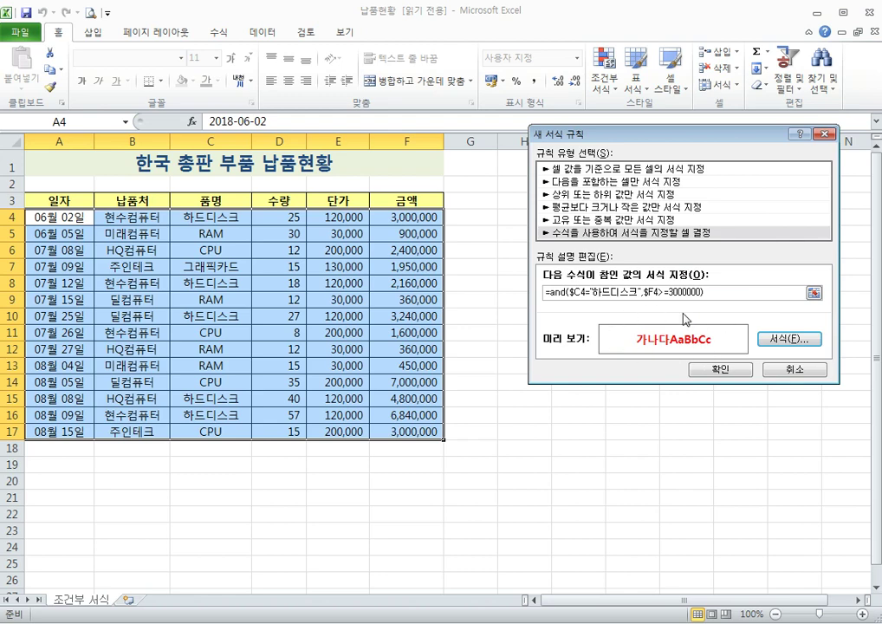
left_click(720, 369)
left_click(599, 349)
- Check the 품명 and 금액 cells of the red rows against the rule's two conditions
left_click(220, 218)
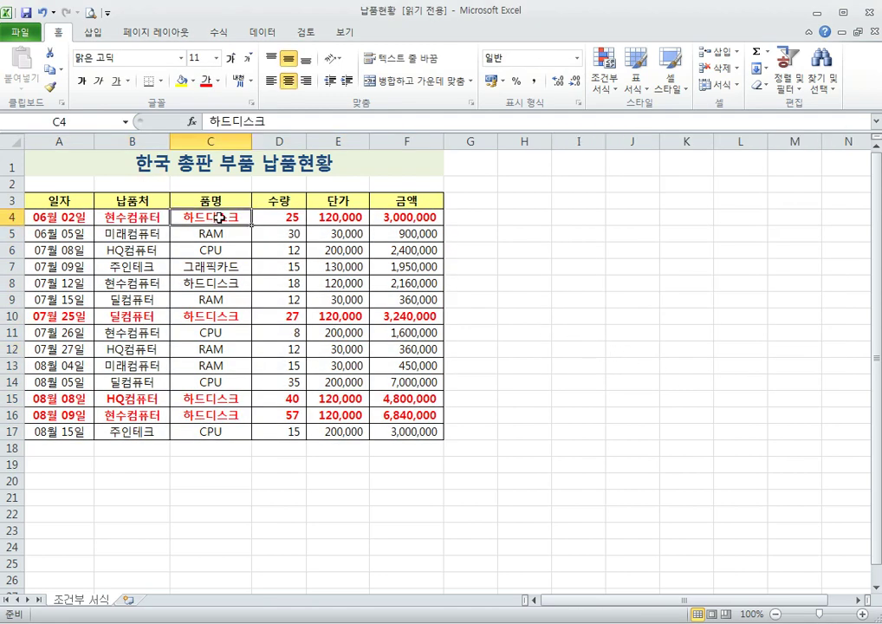
left_click(235, 315)
left_click(243, 400)
left_click(245, 416)
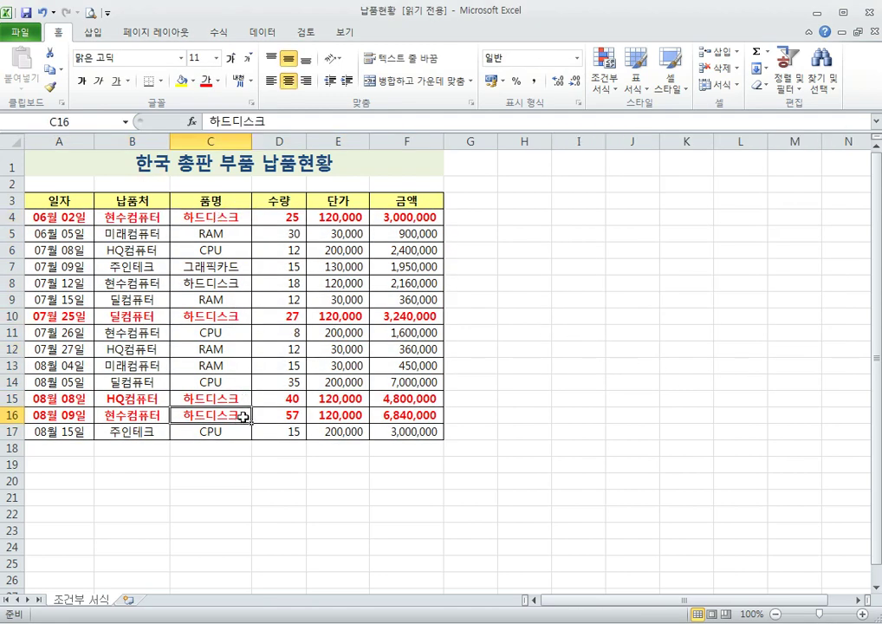
left_click(391, 399)
left_click(399, 315)
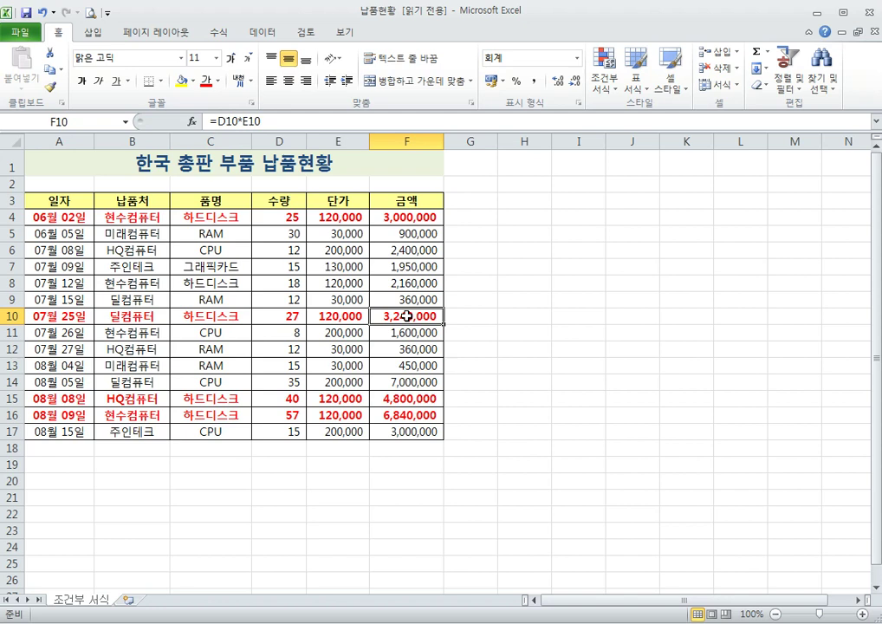
- Turn on filtering for the delivery table and show only 하드디스크 in the 품명 column
left_click(404, 223)
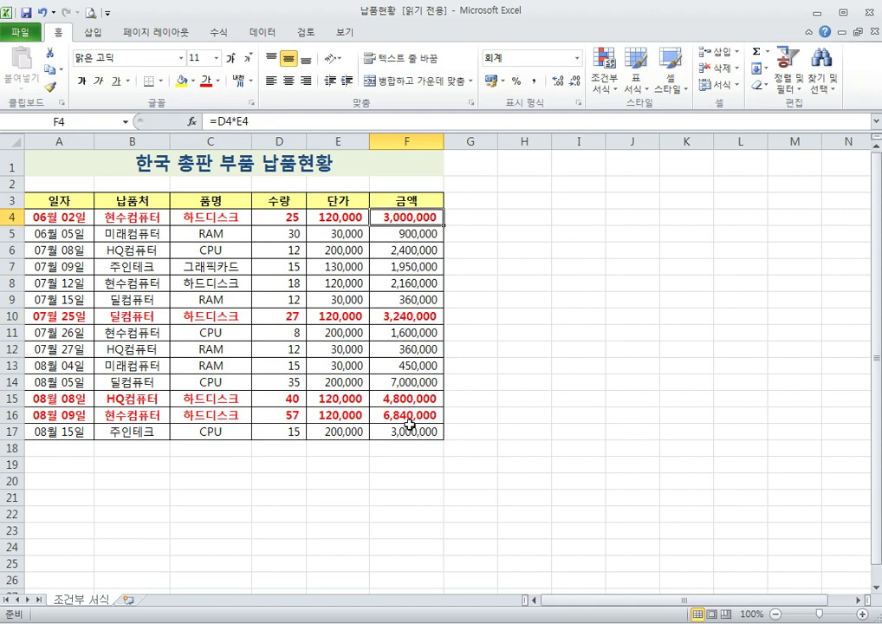
left_click(274, 202)
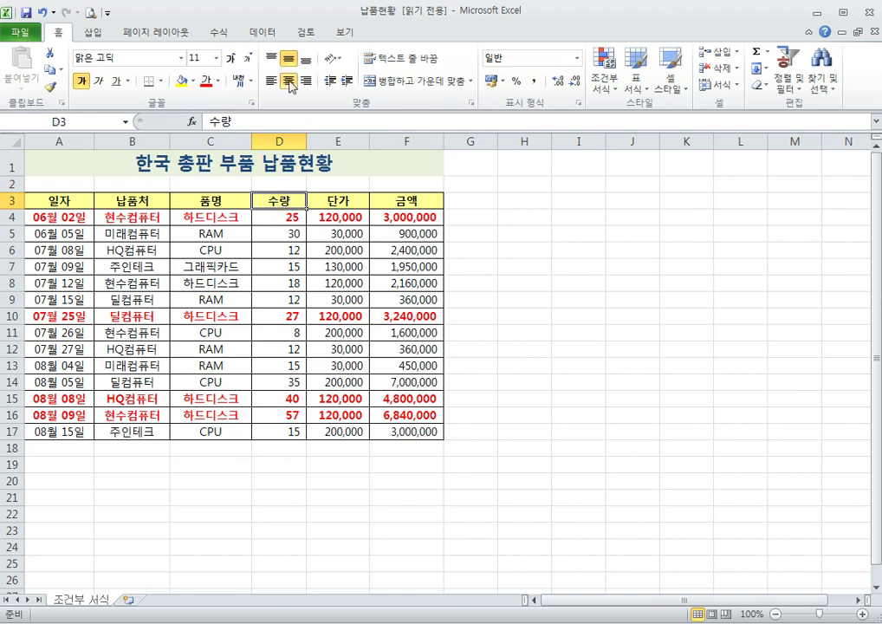
left_click(263, 32)
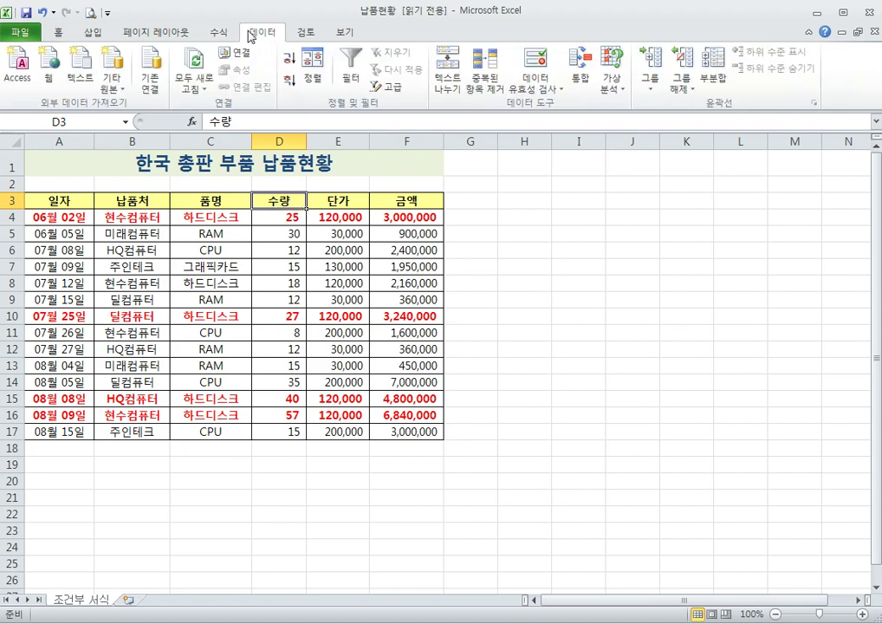
left_click(351, 69)
left_click(244, 201)
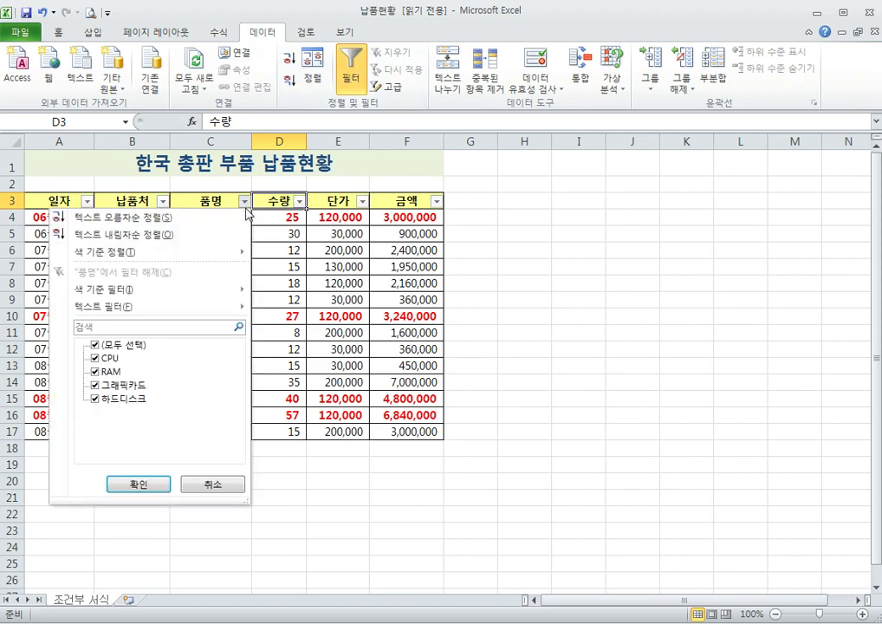
left_click(102, 345)
left_click(104, 399)
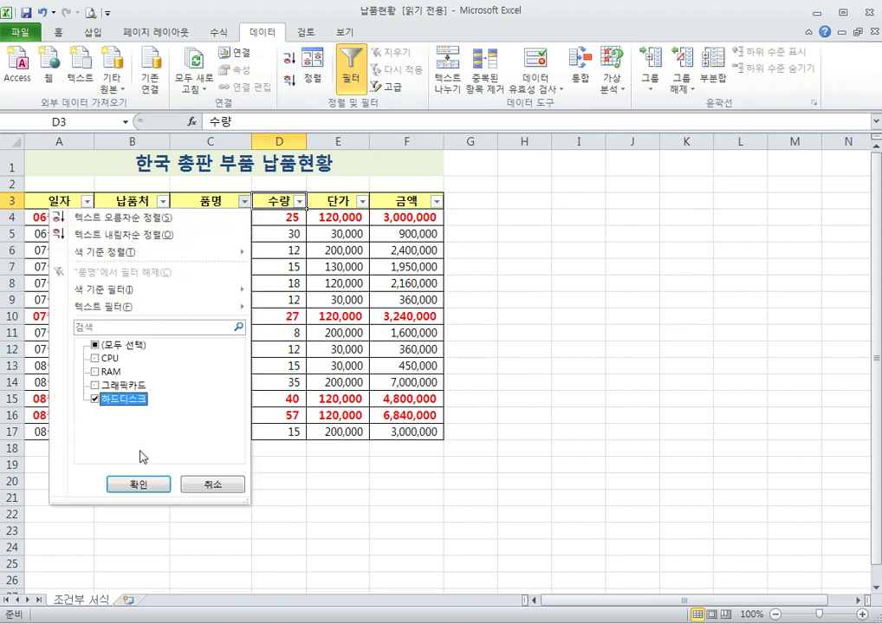
left_click(139, 483)
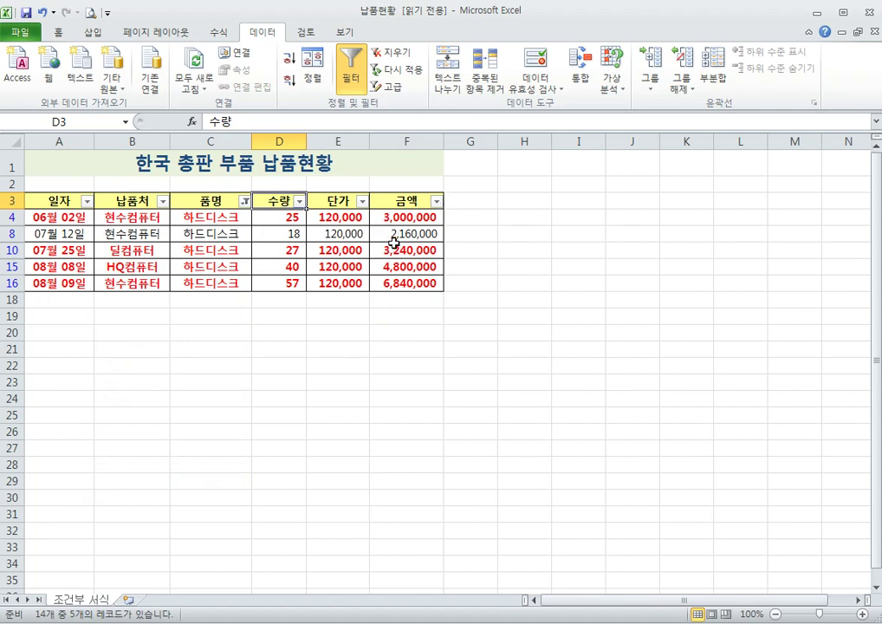
- Exclude 2,160,000 from the 금액 column's filter to compare the remaining rows, and turn the table's filtering off
left_click(389, 233)
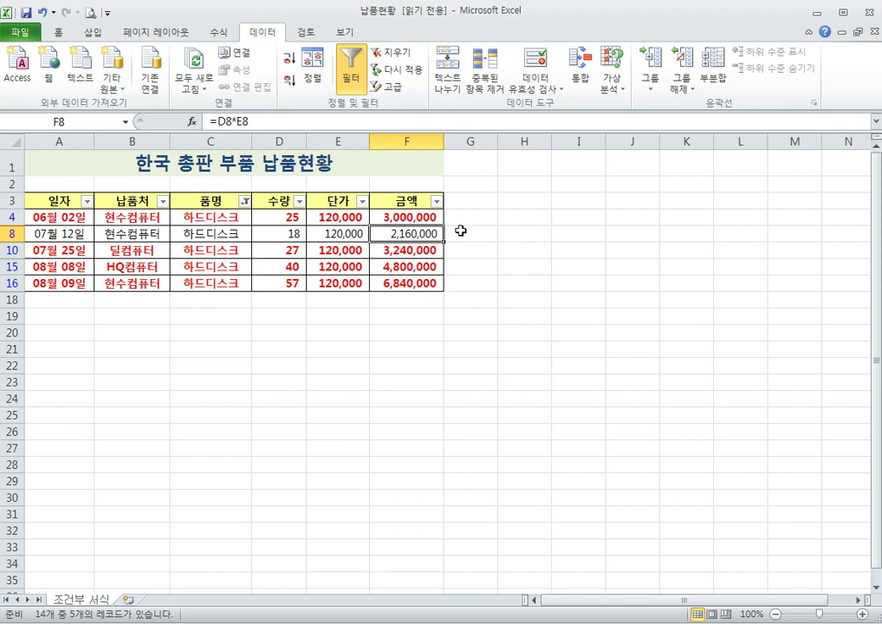
left_click(437, 201)
left_click(287, 359)
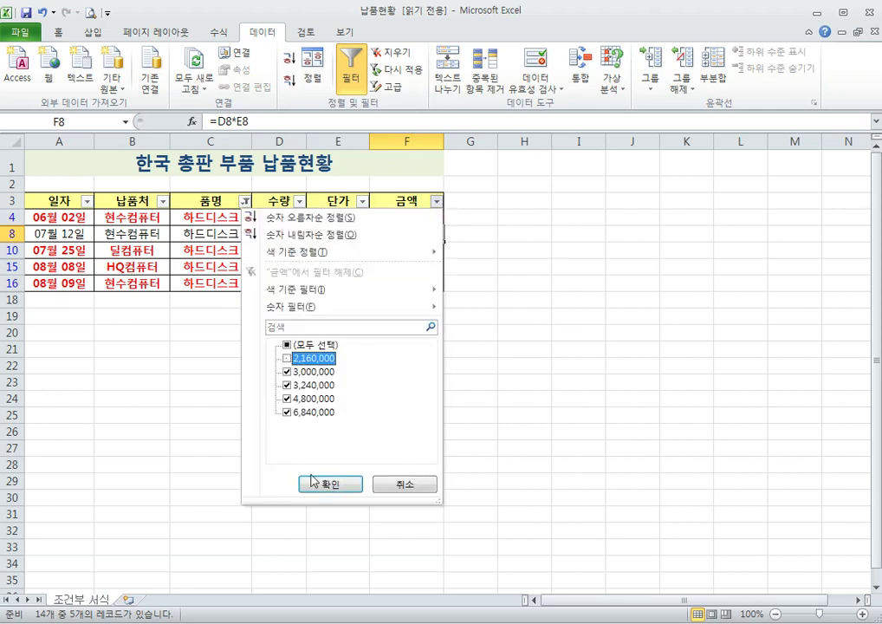
left_click(325, 484)
left_click(381, 430)
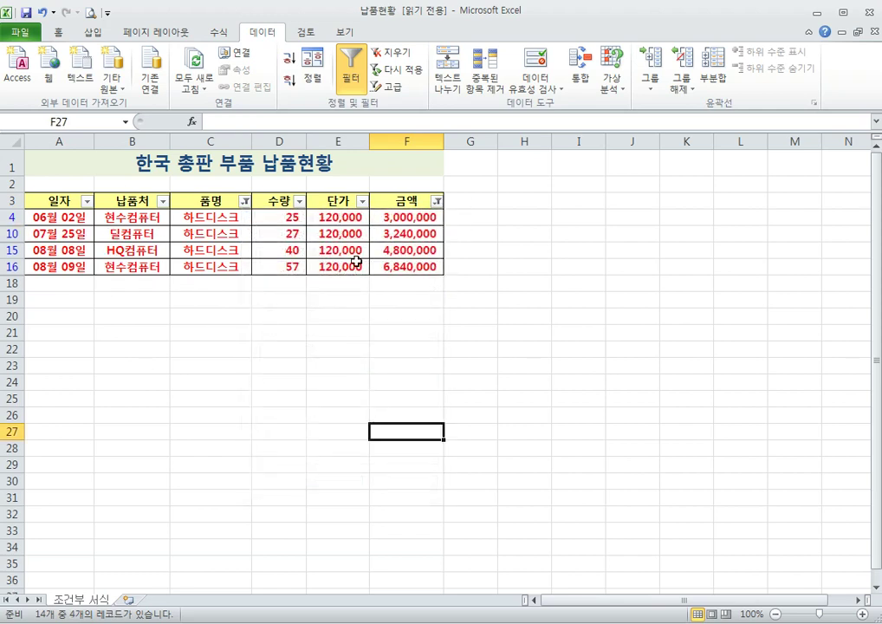
left_click(357, 79)
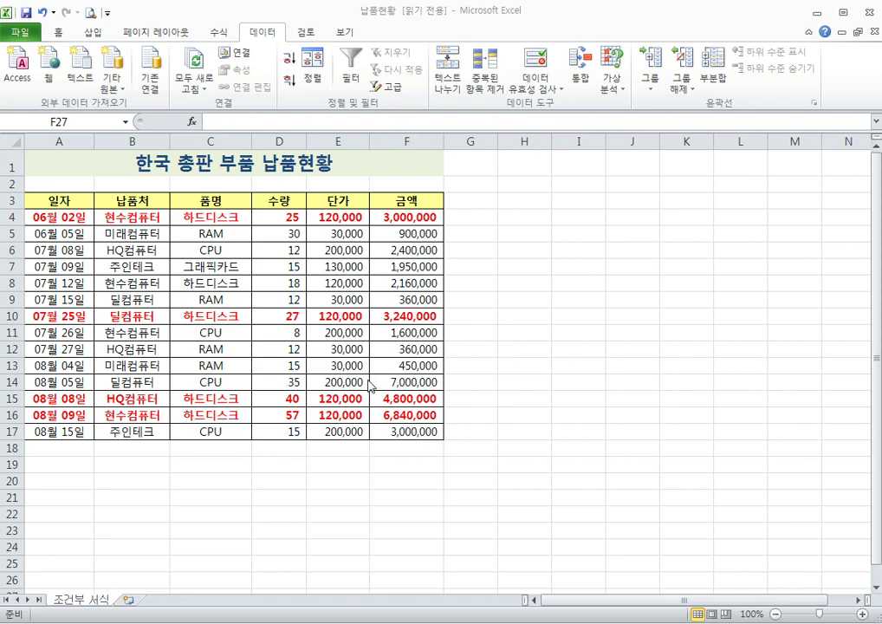
- Close the 납품현황 workbook and open the 조건부서식 workbook from the 따라하기 folder
left_click(870, 13)
left_click(528, 344)
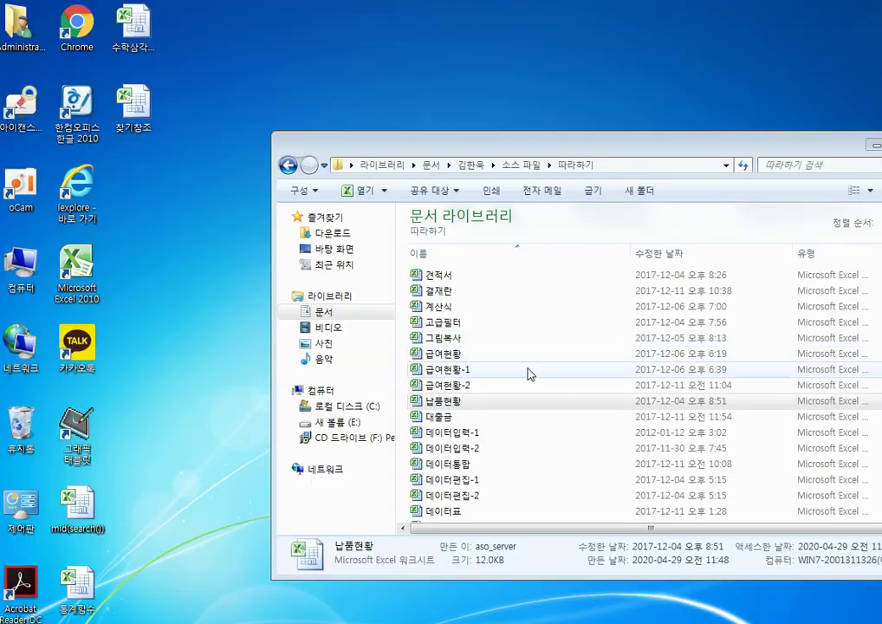
left_click(528, 448)
scroll(527, 448, "down", 7)
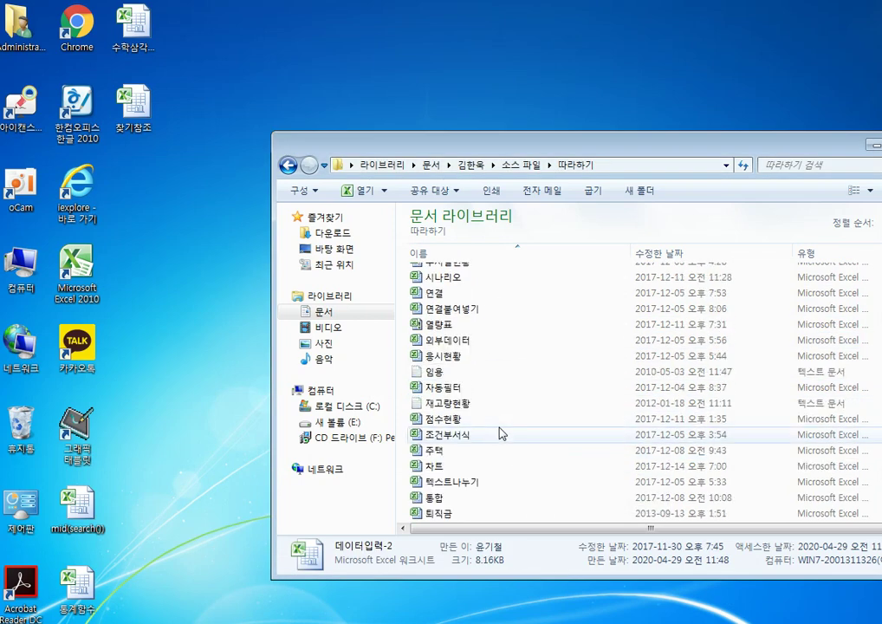
scroll(500, 433, "down", 1)
double_click(483, 391)
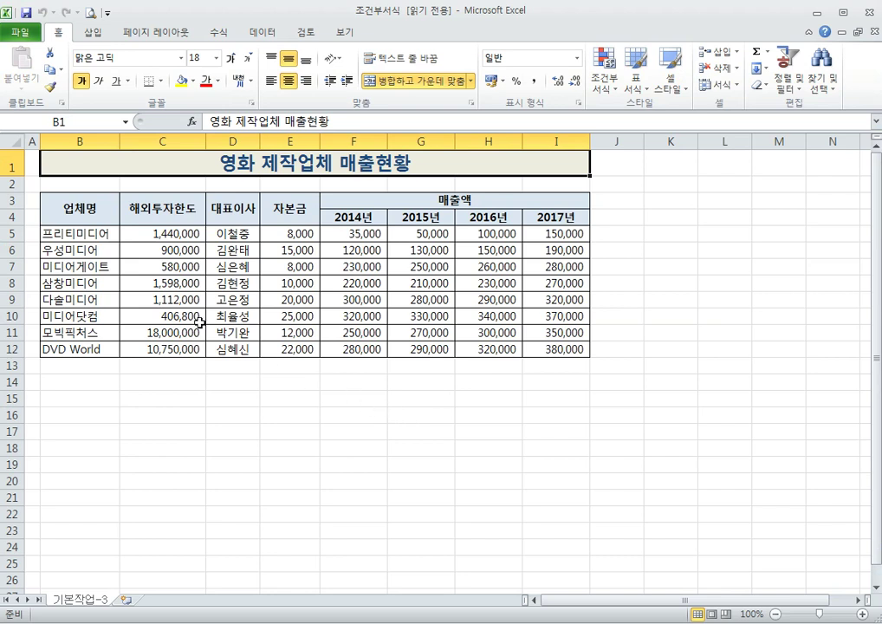
- Select the movie company data B5:I12 and start a new conditional formatting rule that uses a formula
left_click_drag(77, 234, 562, 353)
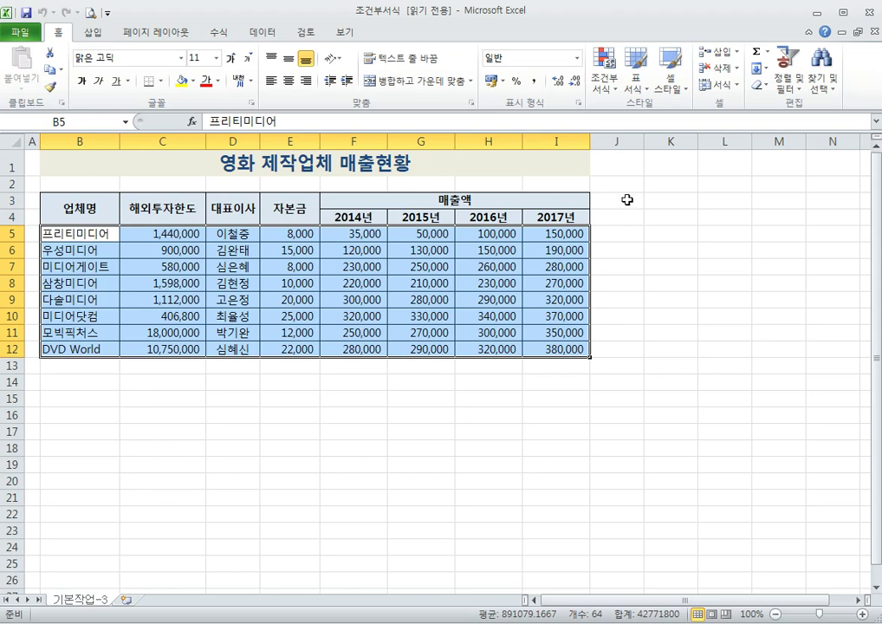
left_click(604, 74)
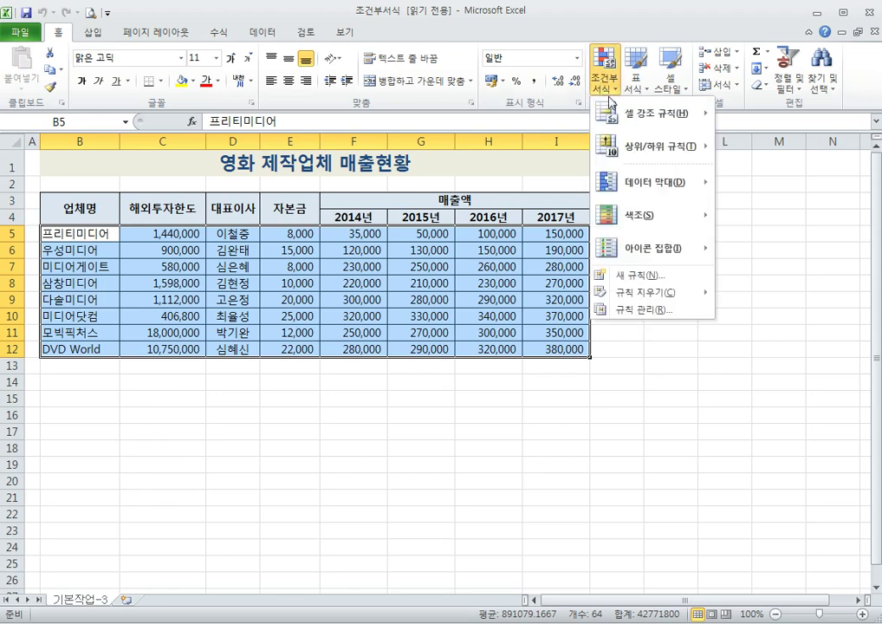
left_click(654, 276)
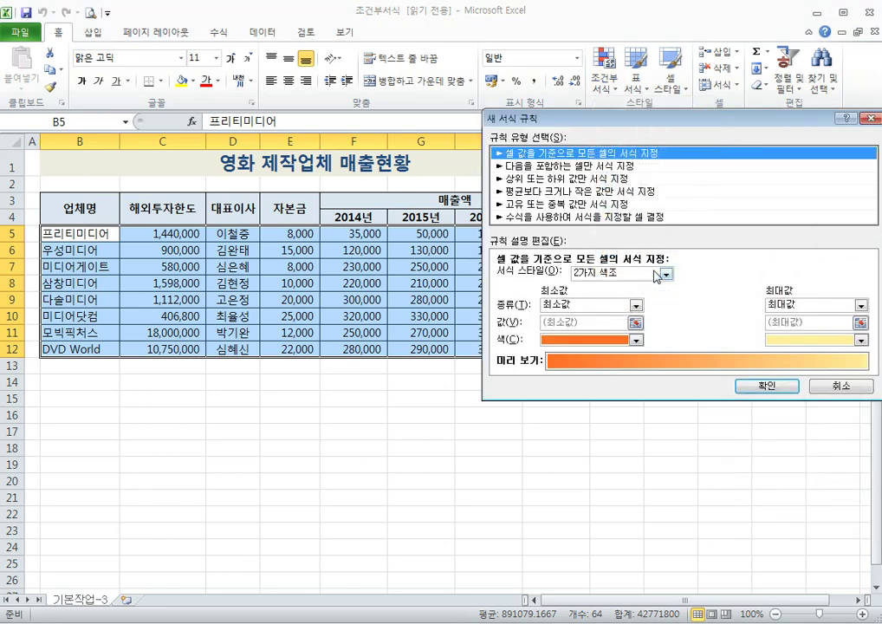
left_click(584, 219)
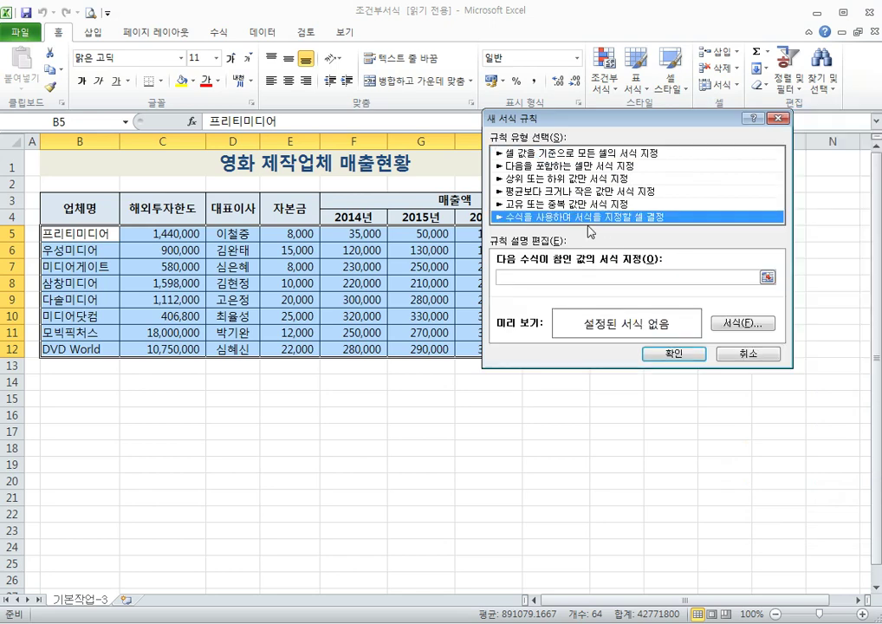
left_click_drag(579, 118, 627, 100)
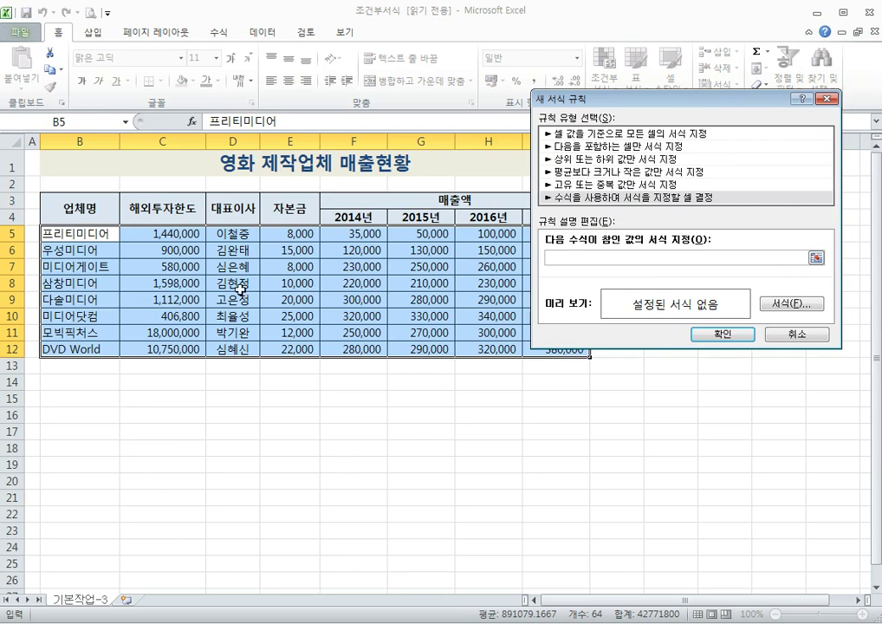
- Enter the rule formula =$C5>=10000000 for the 해외투자한도 column, with only the column reference fixed
left_click(165, 233)
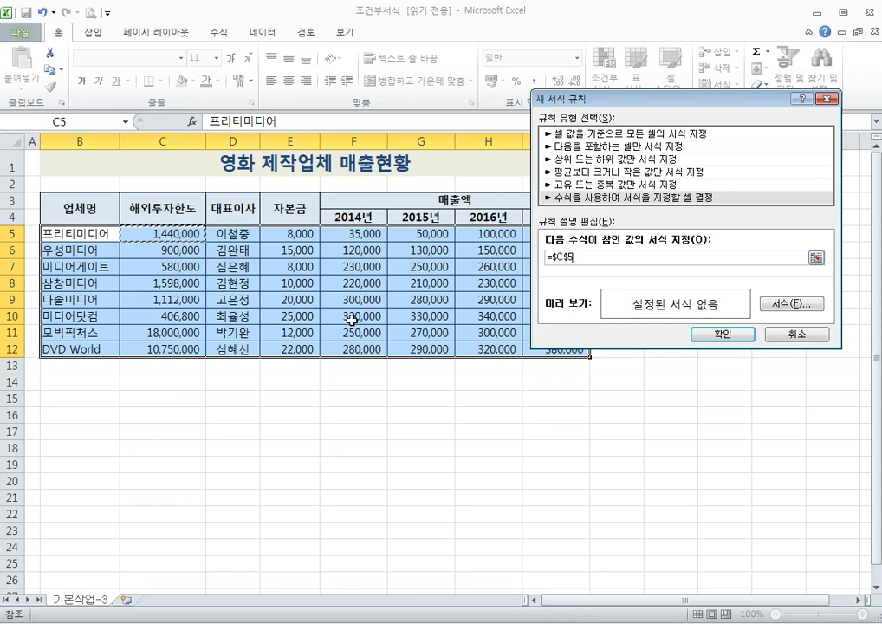
key("F4")
key("F4")
type(">=10000000")
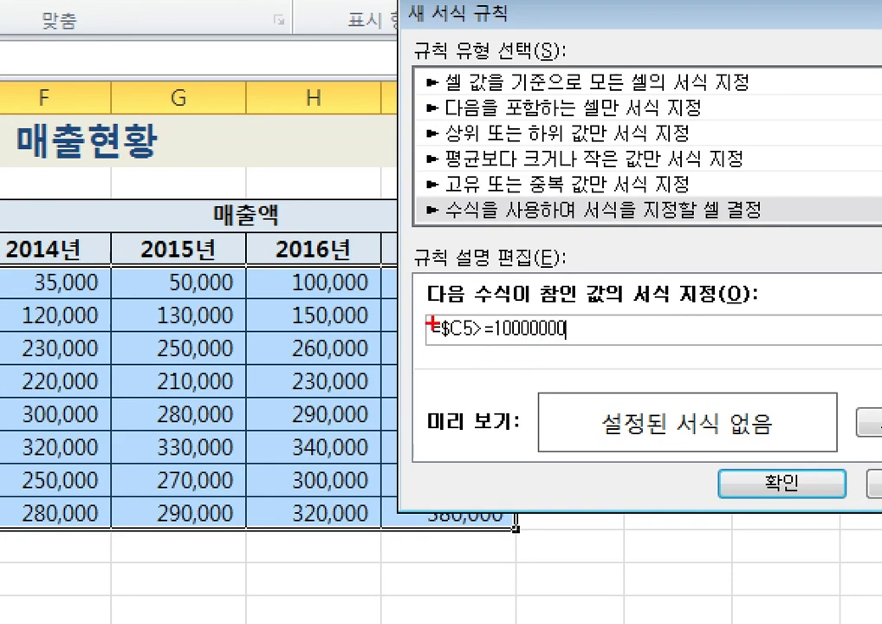
left_click_drag(407, 298, 622, 356)
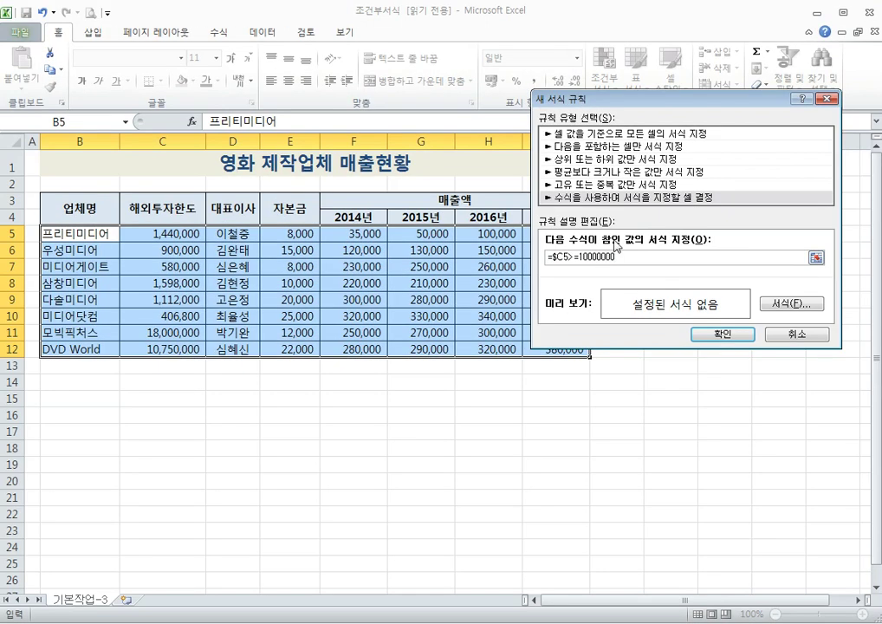
- Set the rule's format to 굵게 font style in standard blue and apply the rule to the data
left_click(775, 304)
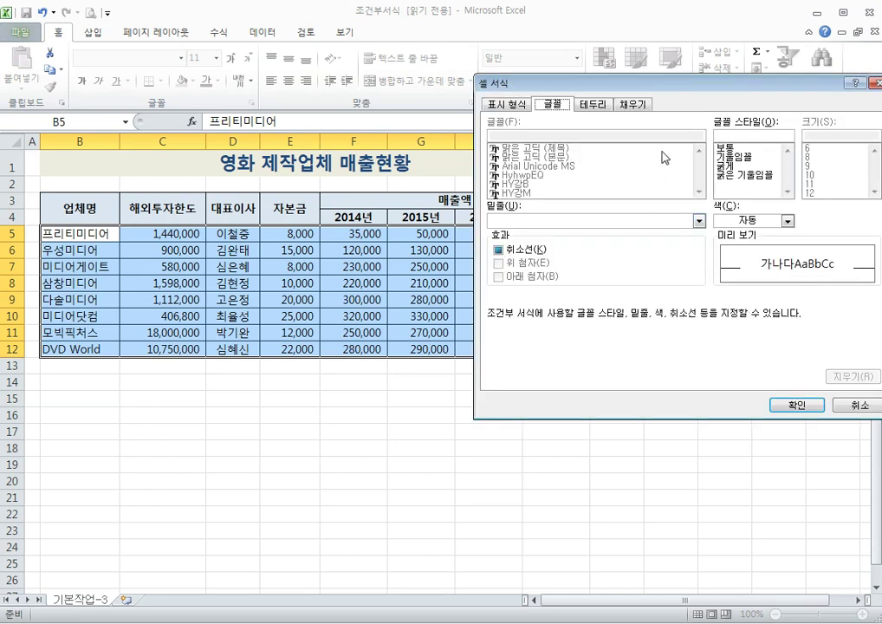
left_click_drag(706, 85, 673, 78)
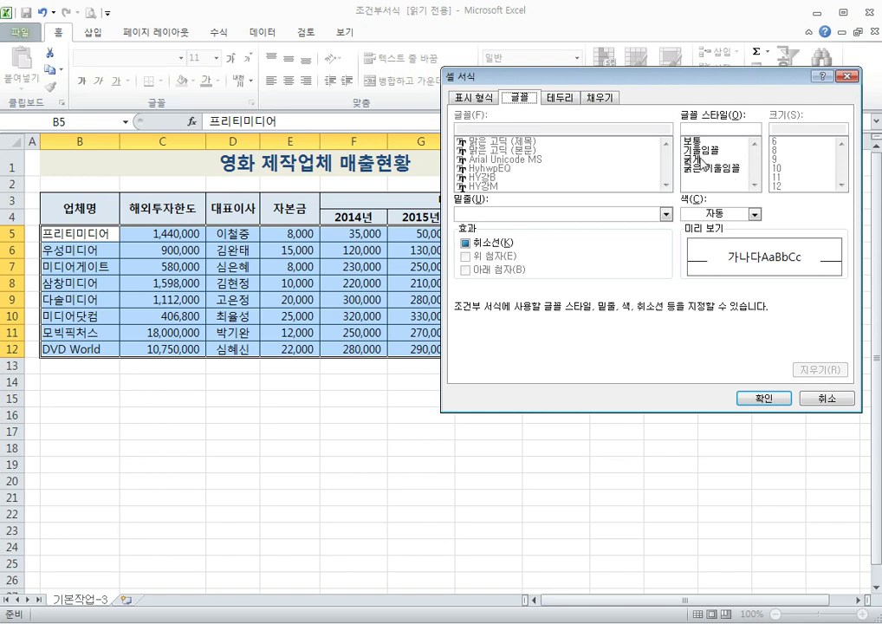
left_click(695, 160)
left_click(754, 214)
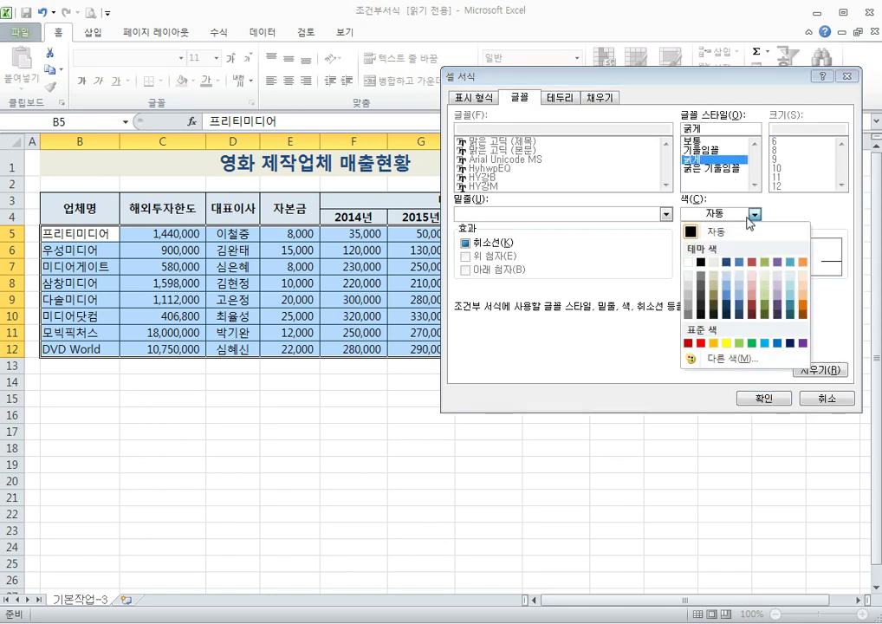
left_click(781, 346)
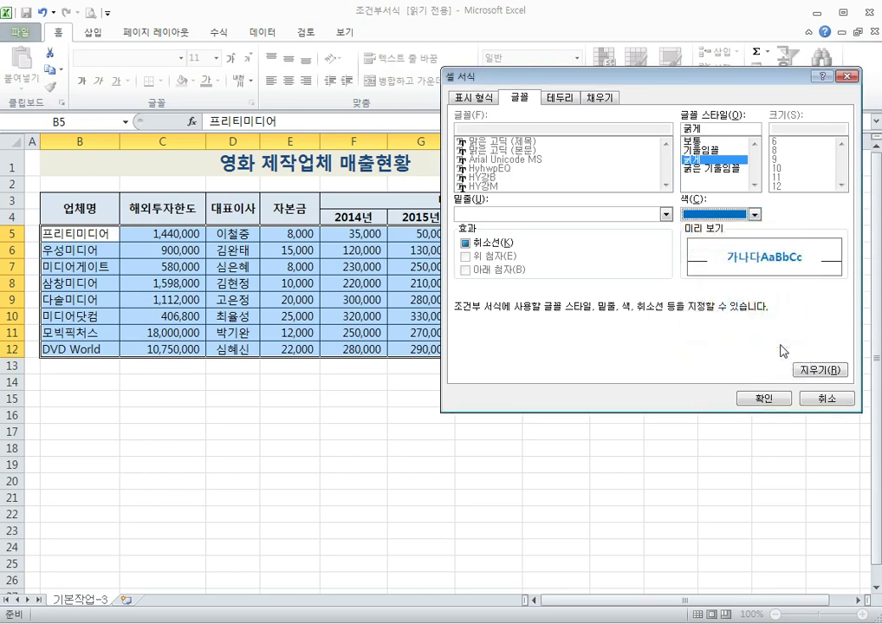
left_click(777, 400)
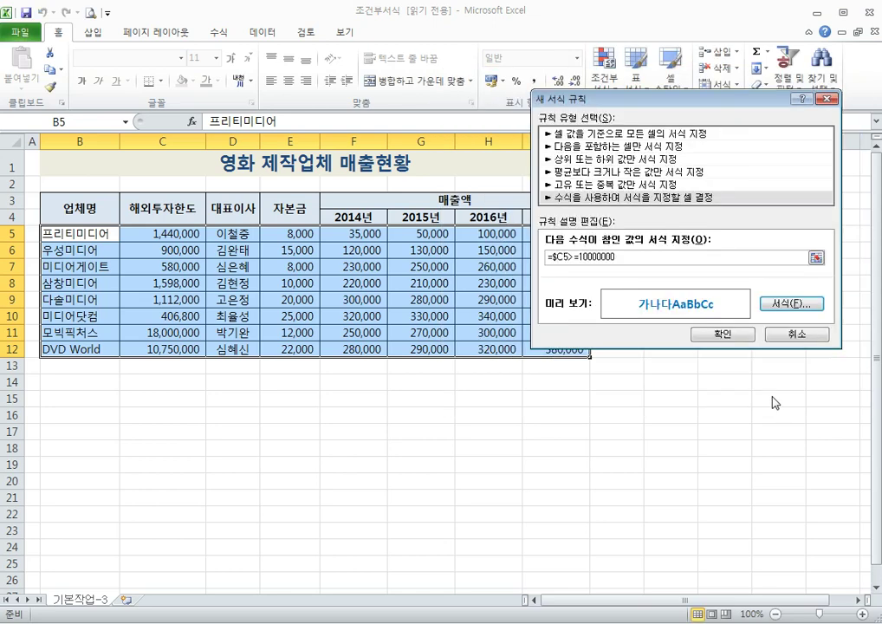
left_click(733, 334)
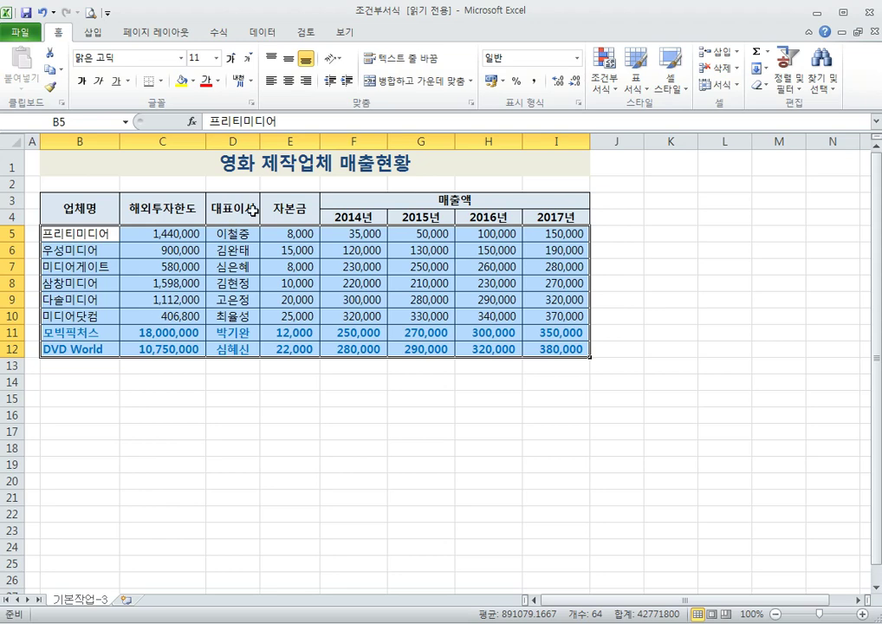
- Create a second formula-based rule for the same range with the formula =$C5<1000000
left_click(601, 90)
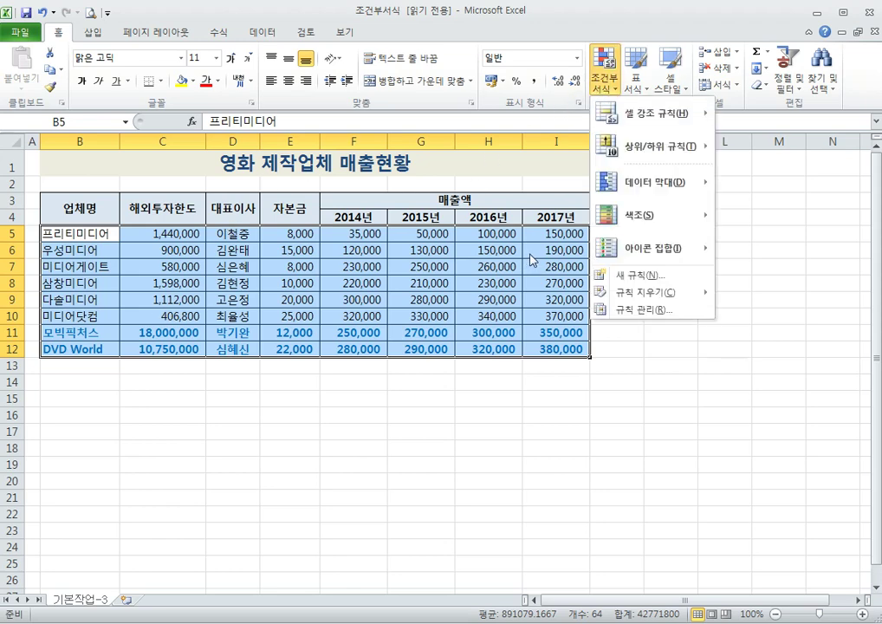
left_click(677, 275)
left_click(600, 182)
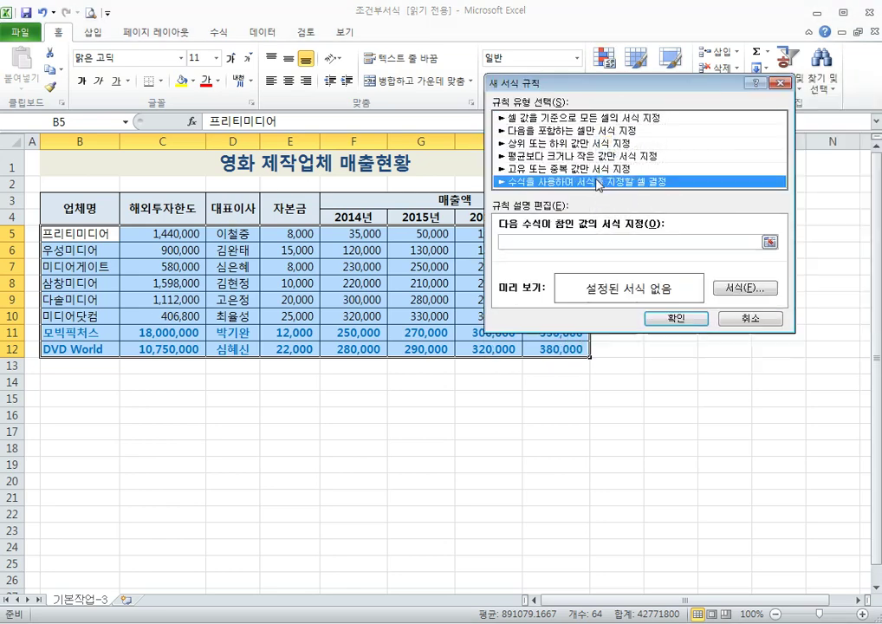
left_click(633, 242)
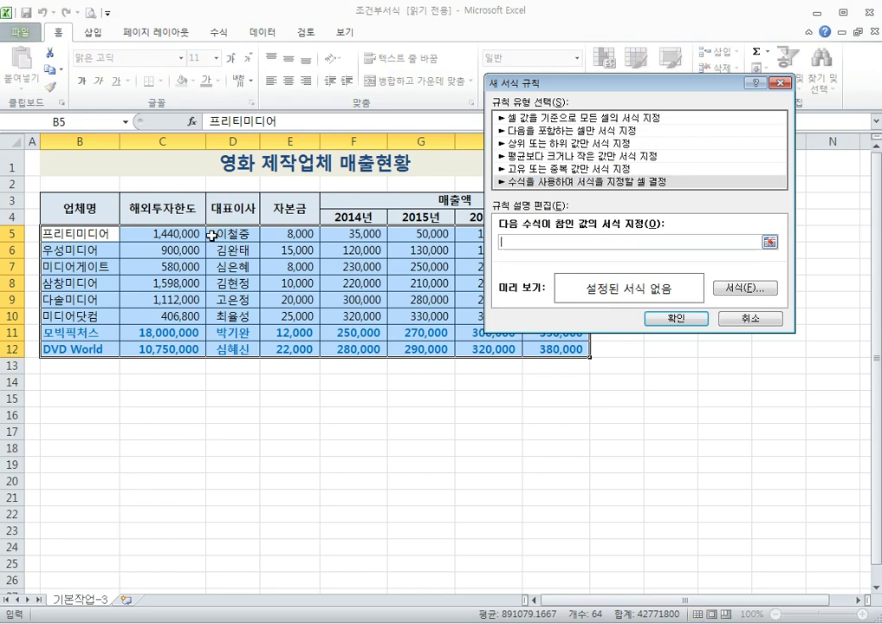
left_click(177, 235)
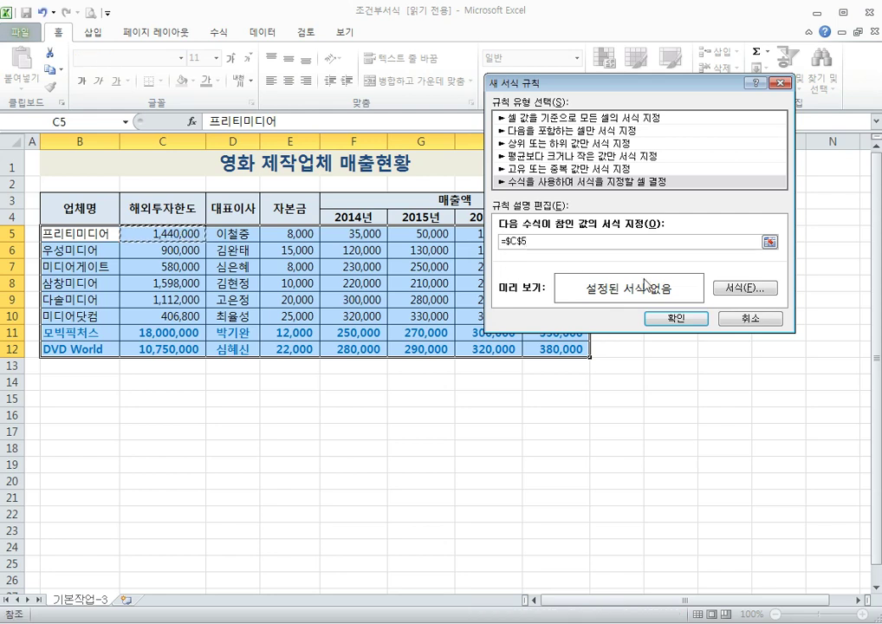
key("F4")
key("F4")
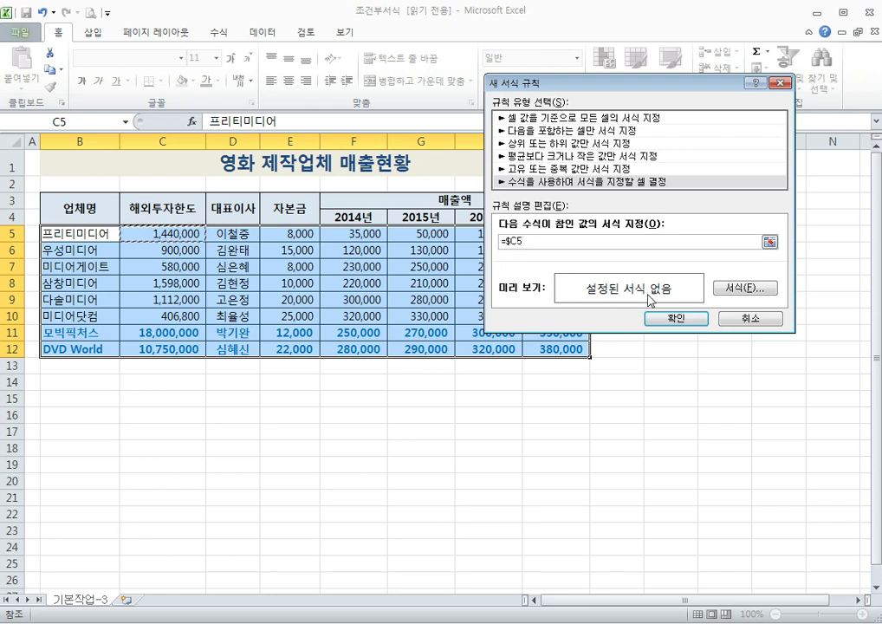
type("<1000000")
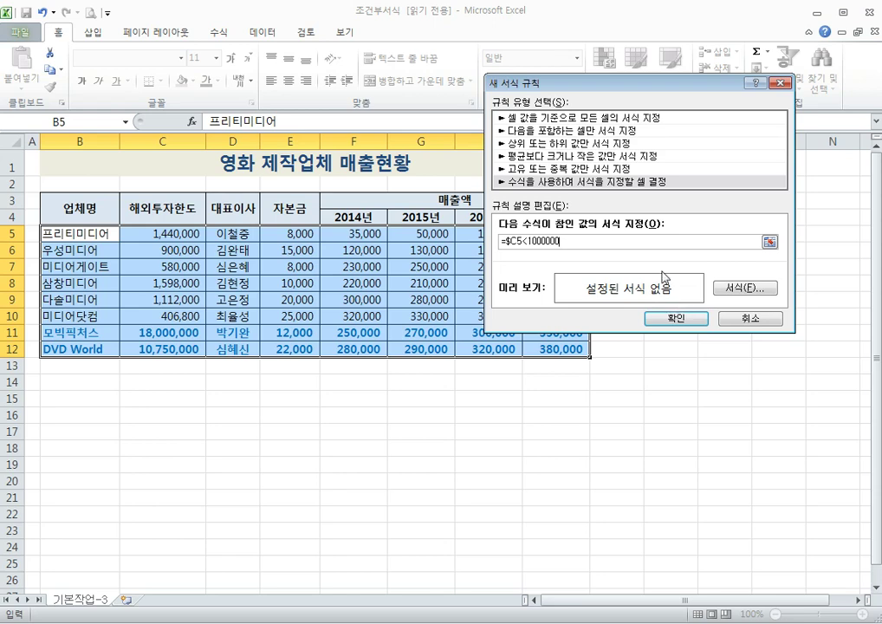
- Set the second rule's font color to standard red, apply the rule and deselect the data range
left_click(743, 289)
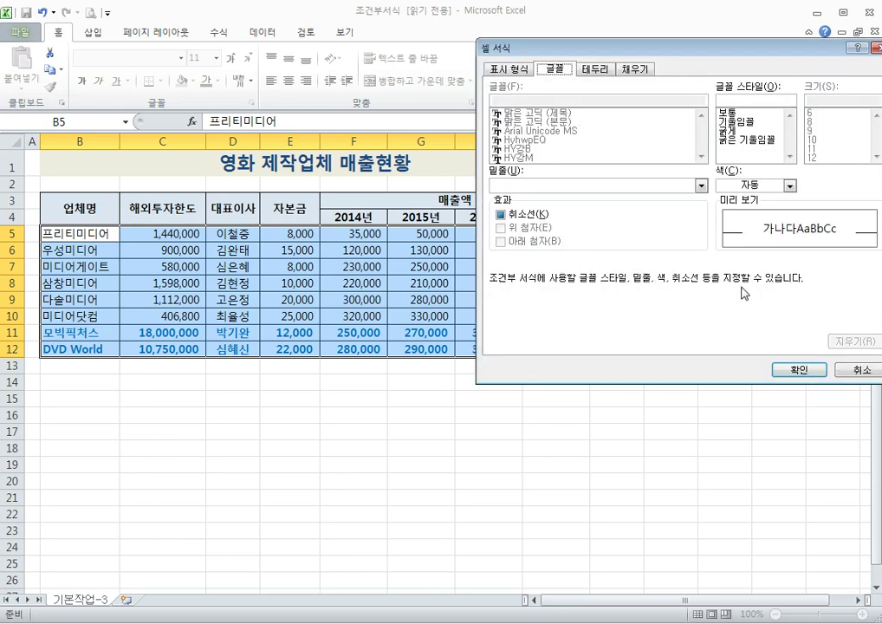
left_click(756, 188)
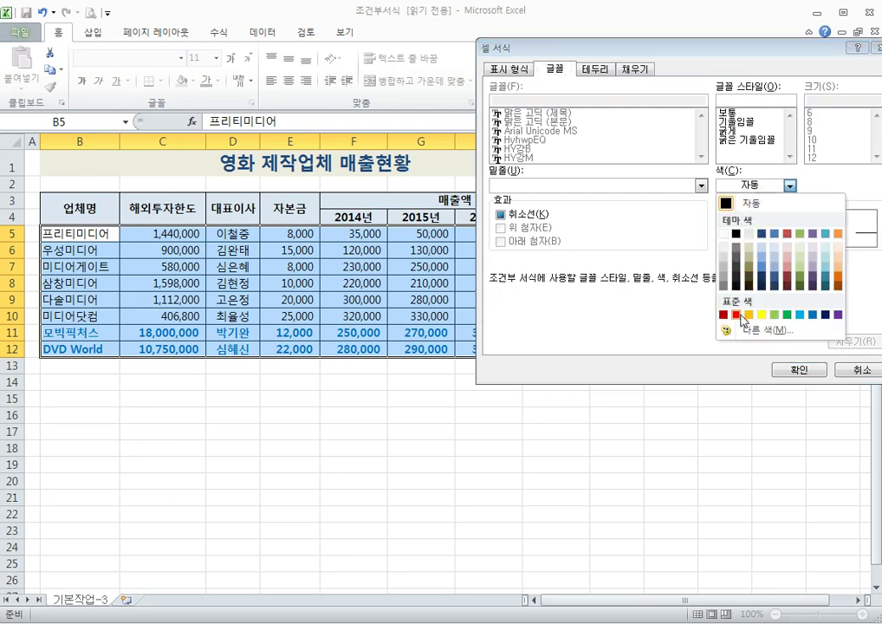
left_click(737, 315)
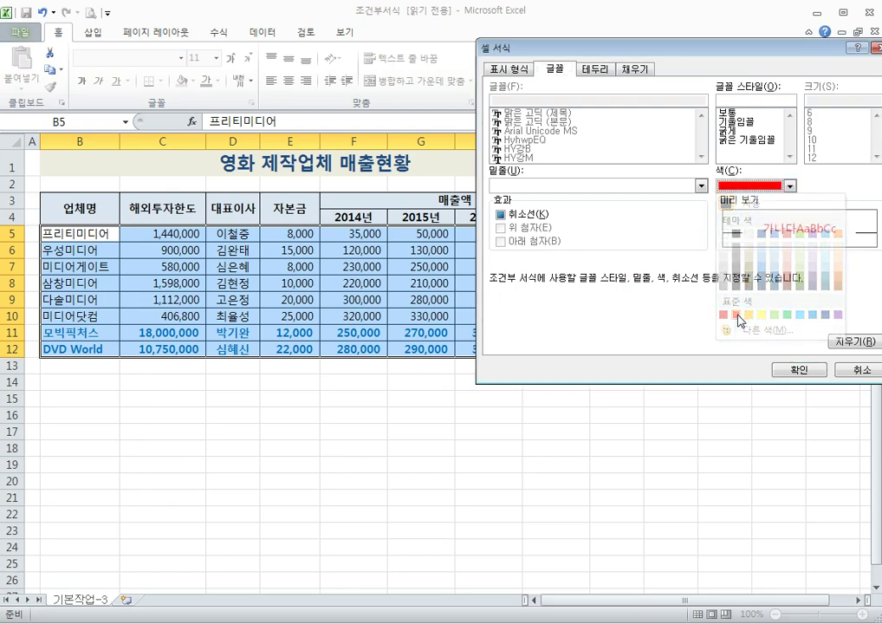
left_click(802, 373)
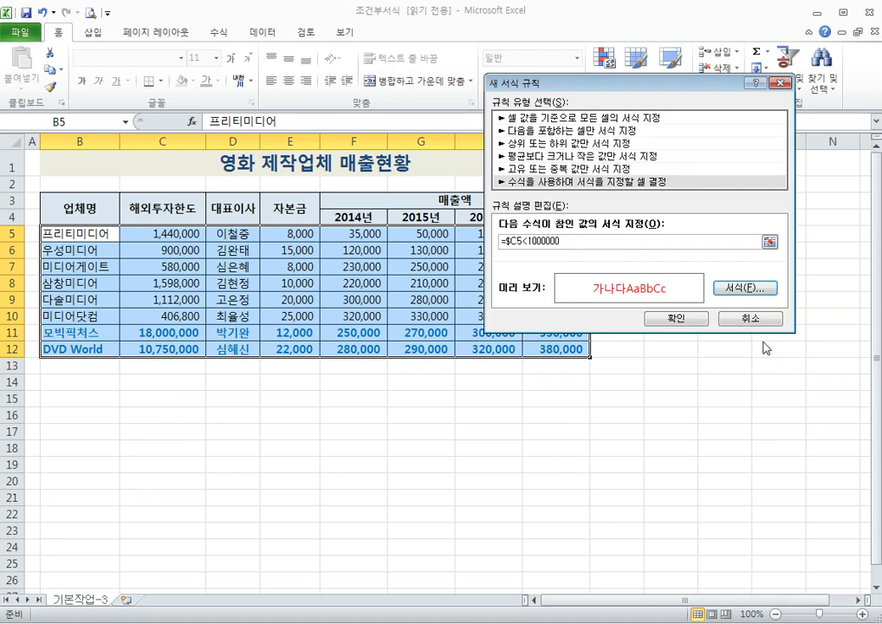
left_click(693, 320)
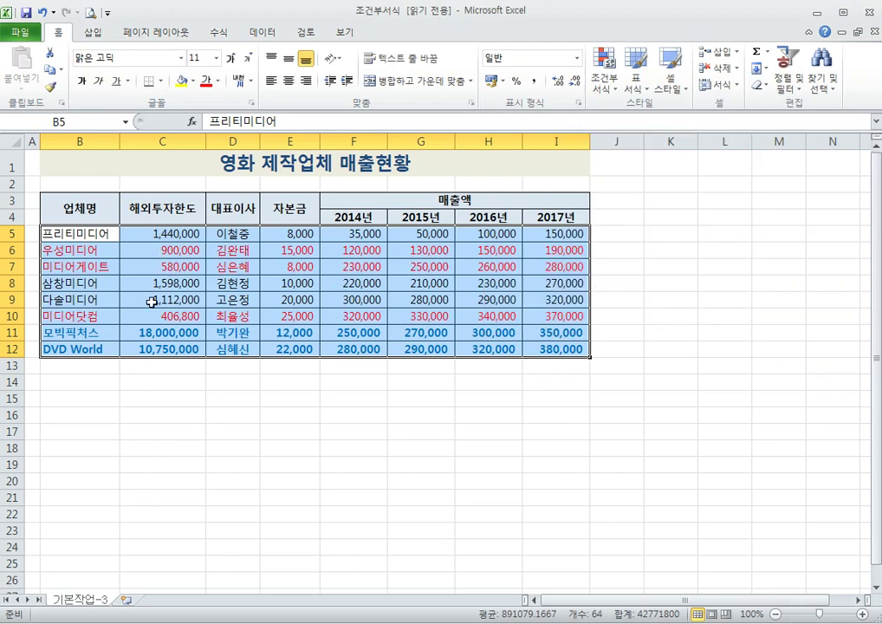
left_click(643, 317)
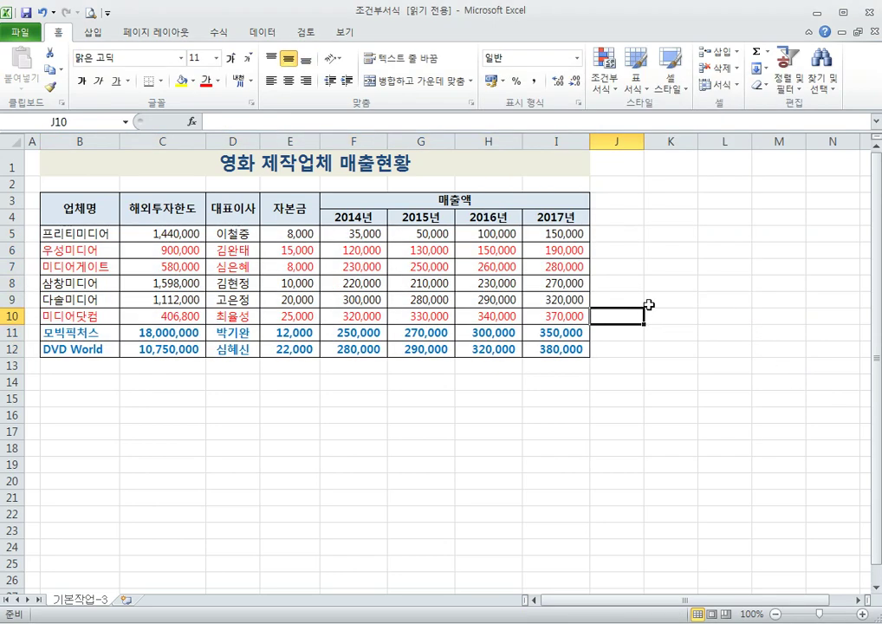